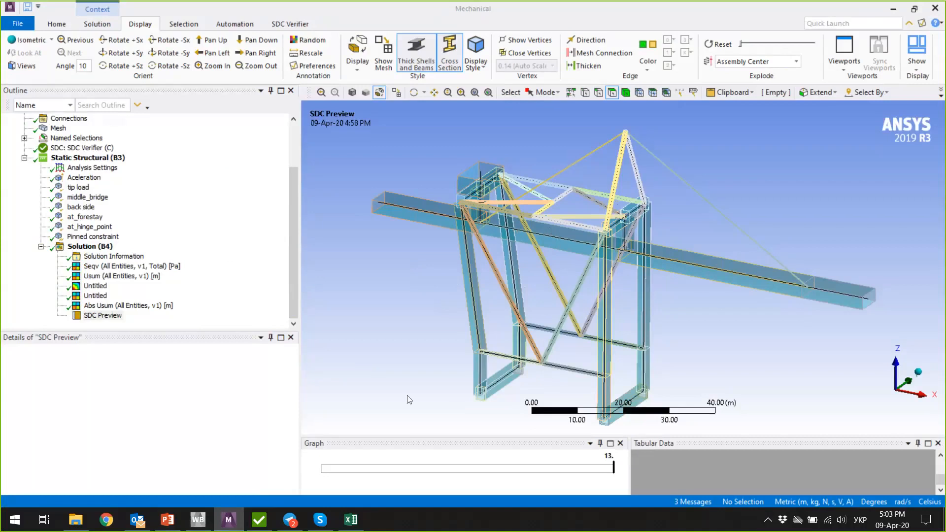
Step: Switch to the PowerPoint presentation Reporting and review its Next events slide
{"action": "left_click", "coordinate": [167, 520]}
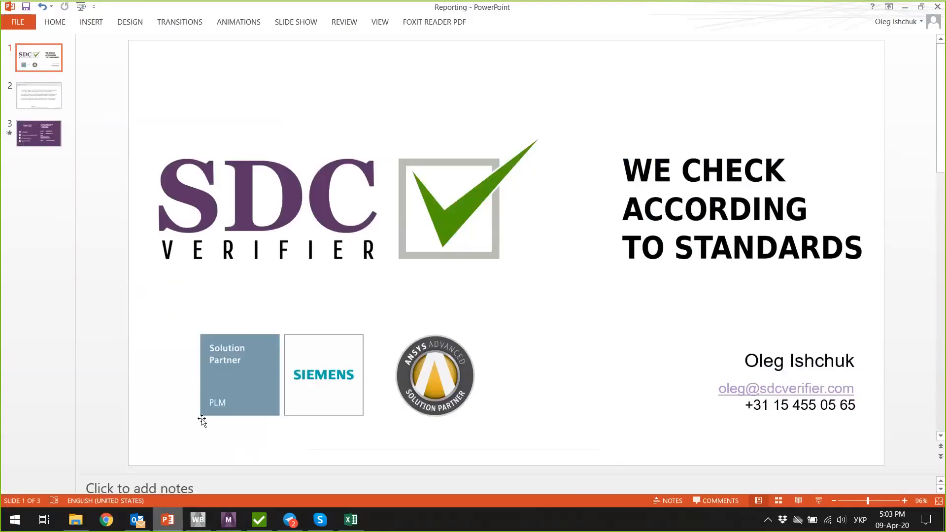
{"action": "left_click", "coordinate": [42, 95]}
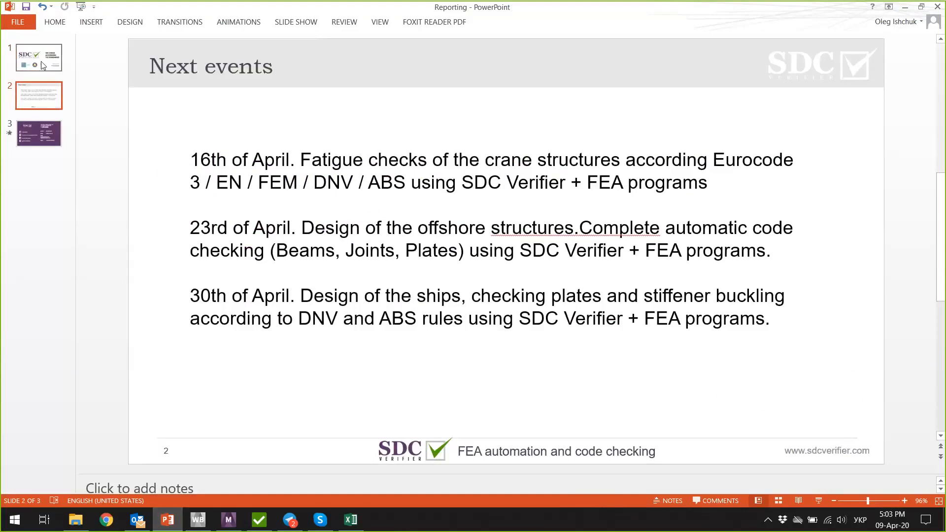
{"action": "left_click", "coordinate": [910, 6]}
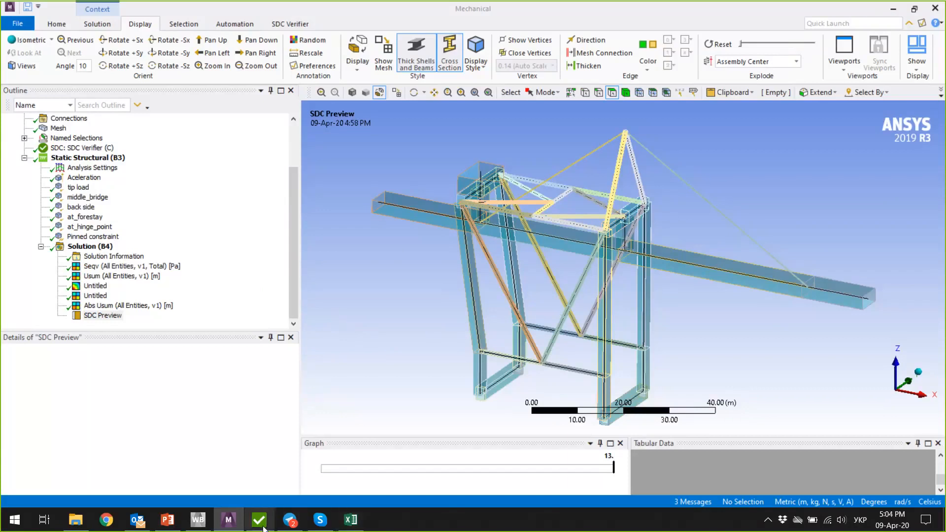
Step: Switch to SDC Verifier, collapse the Model and Settings branches of the project tree, and glance at the Workbench project schematic
{"action": "mouse_move", "coordinate": [264, 529]}
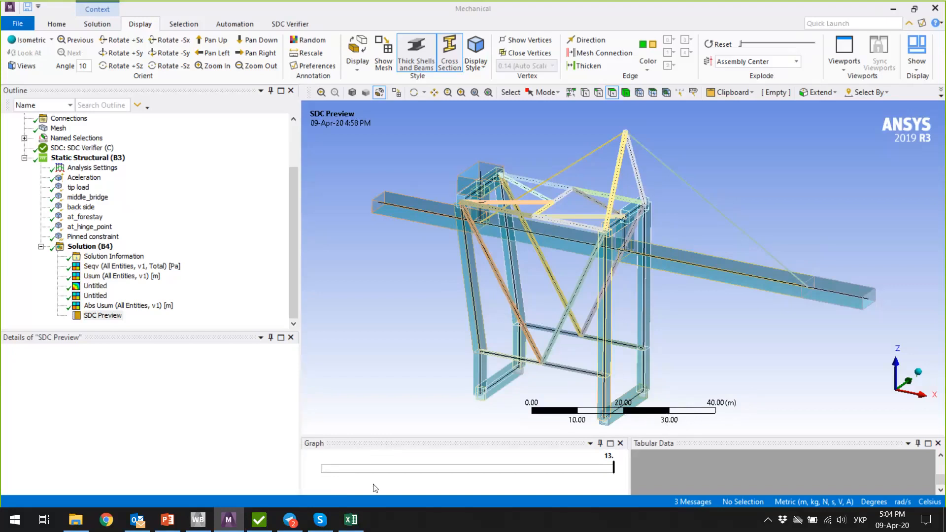
{"action": "left_click", "coordinate": [259, 521]}
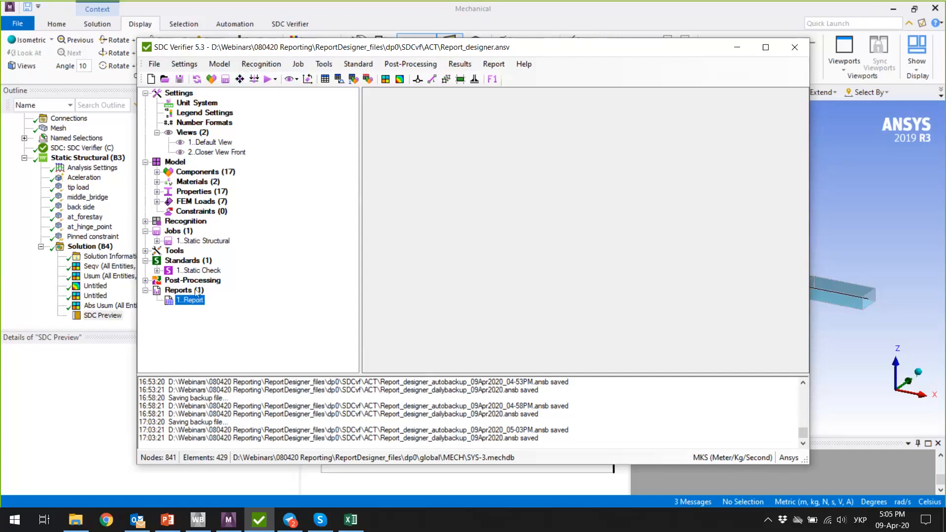
{"action": "left_click", "coordinate": [146, 162]}
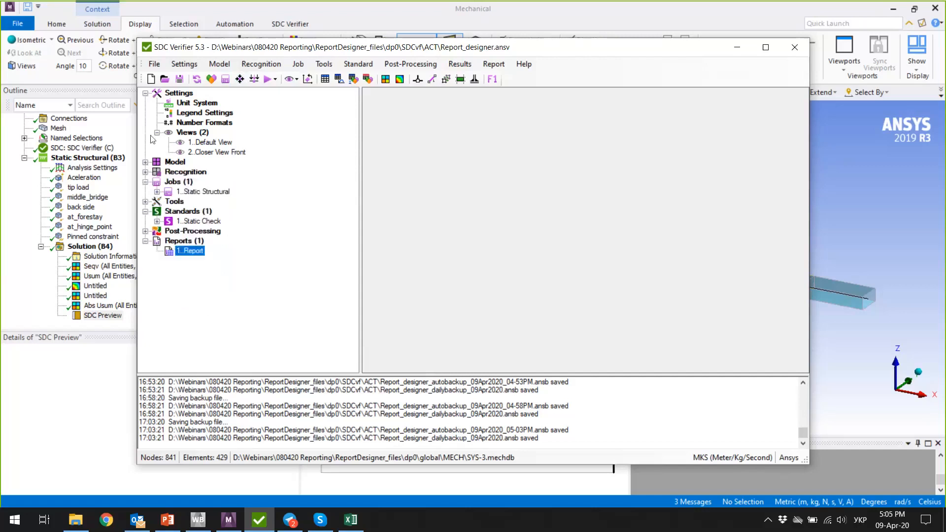
{"action": "left_click", "coordinate": [146, 93]}
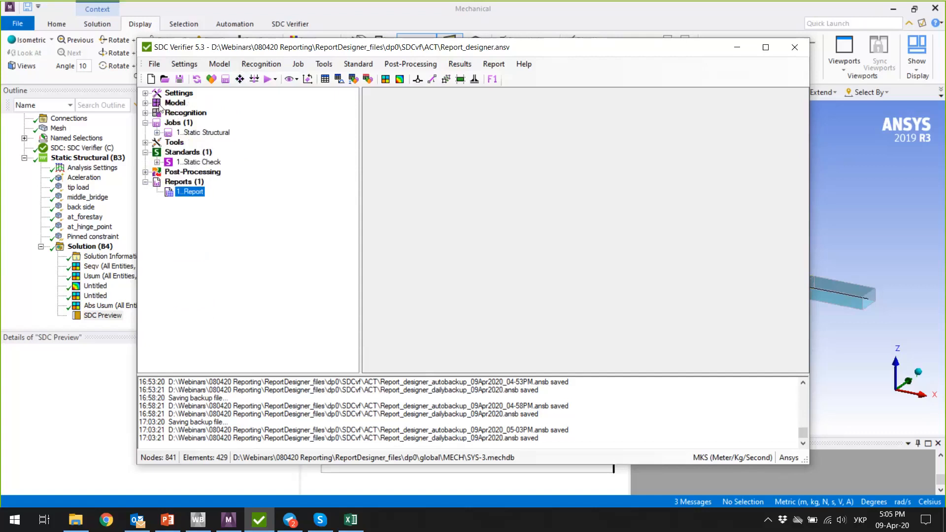
{"action": "left_click", "coordinate": [197, 521]}
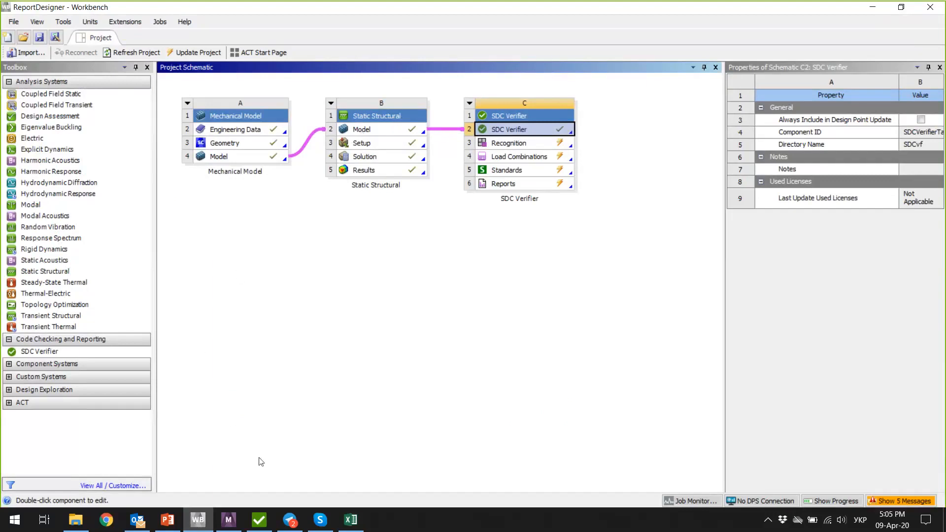
{"action": "left_click", "coordinate": [265, 525]}
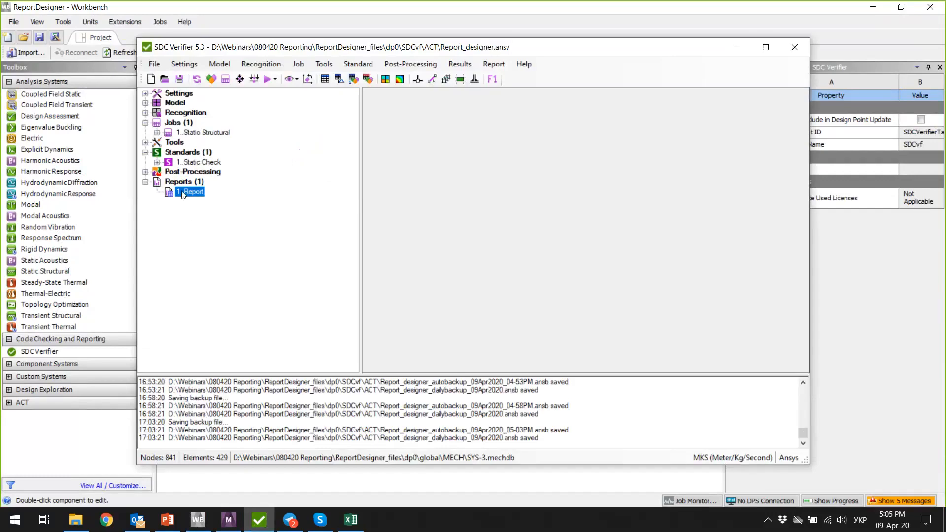
Step: Add a new empty Designer report to the project's Reports
{"action": "right_click", "coordinate": [187, 183]}
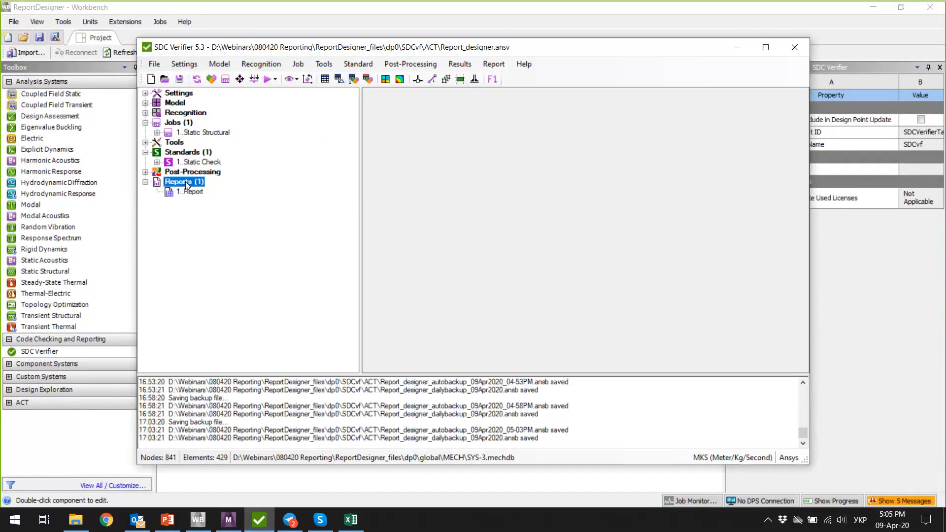
{"action": "mouse_move", "coordinate": [194, 189]}
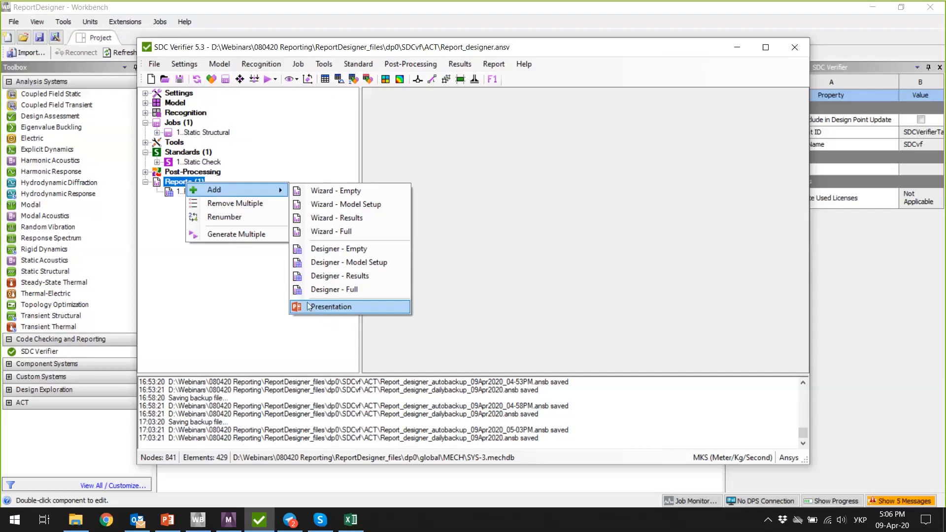
{"action": "left_click", "coordinate": [375, 252]}
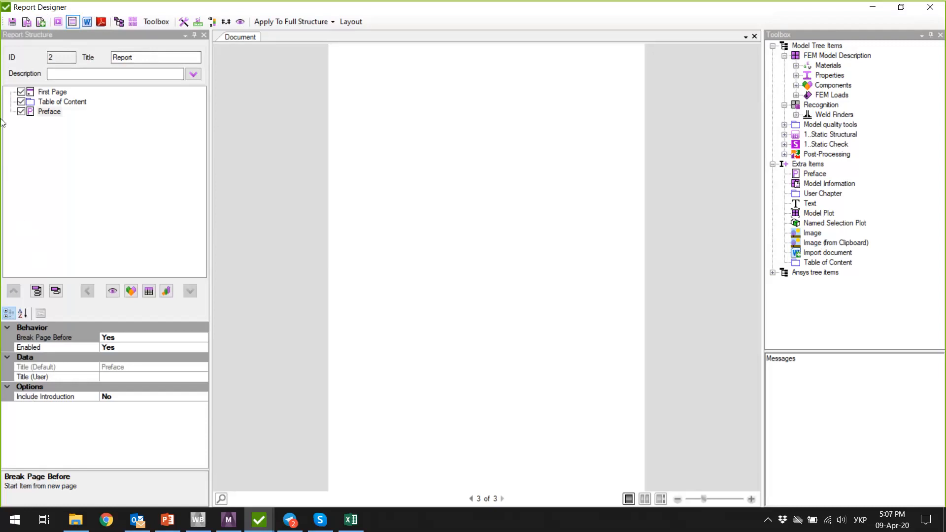
Step: Generate the report's First Page and review its customer, engineer and library properties
{"action": "left_click", "coordinate": [47, 93]}
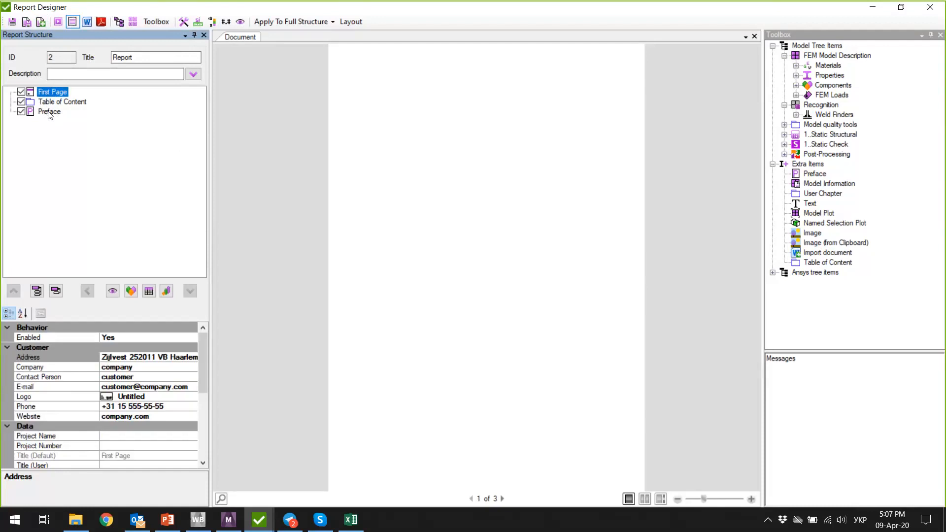
{"action": "left_click", "coordinate": [56, 102]}
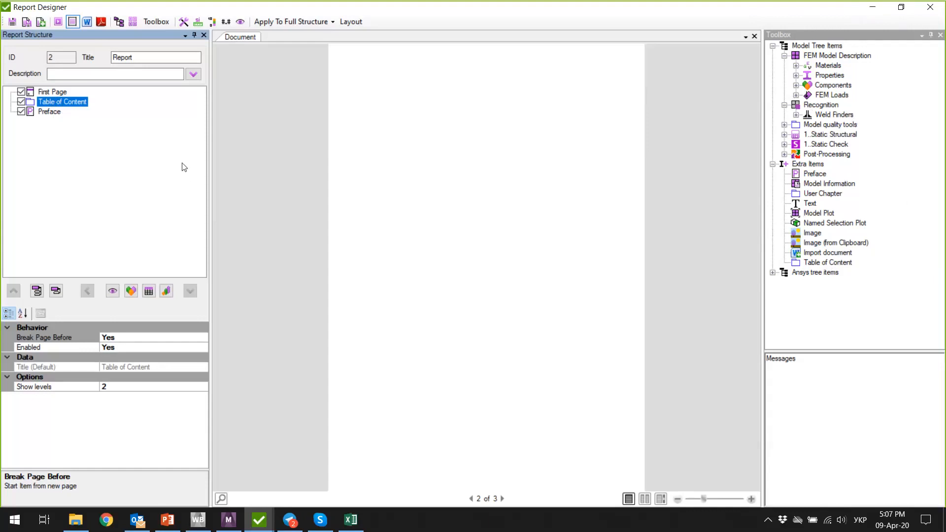
{"action": "left_click", "coordinate": [66, 93]}
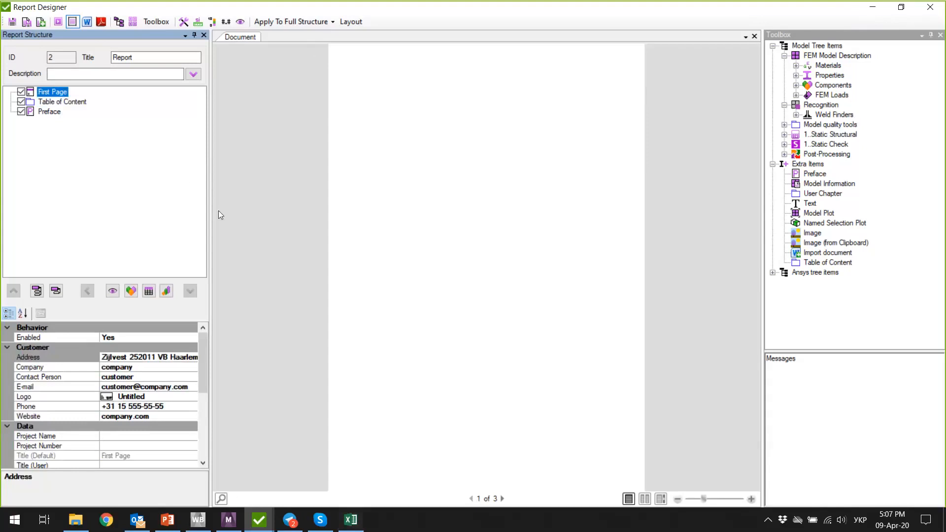
{"action": "right_click", "coordinate": [53, 96]}
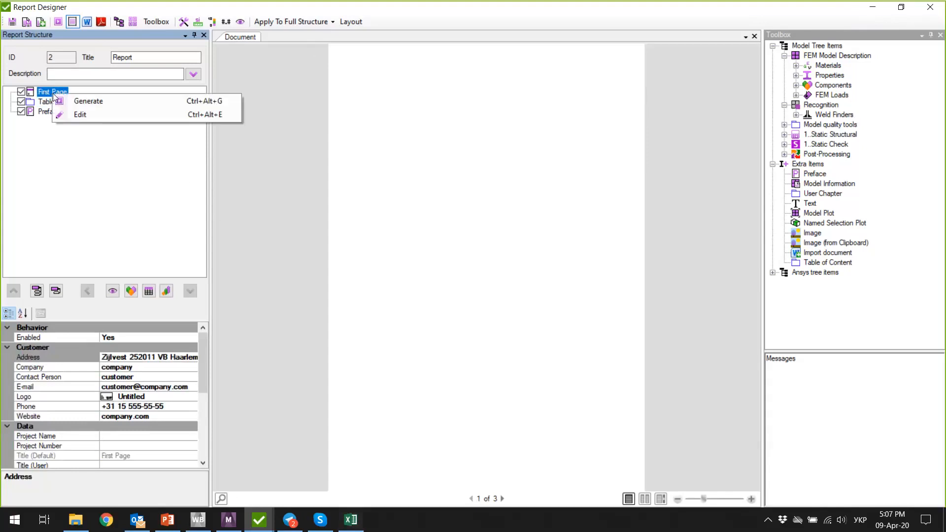
{"action": "left_click", "coordinate": [80, 102]}
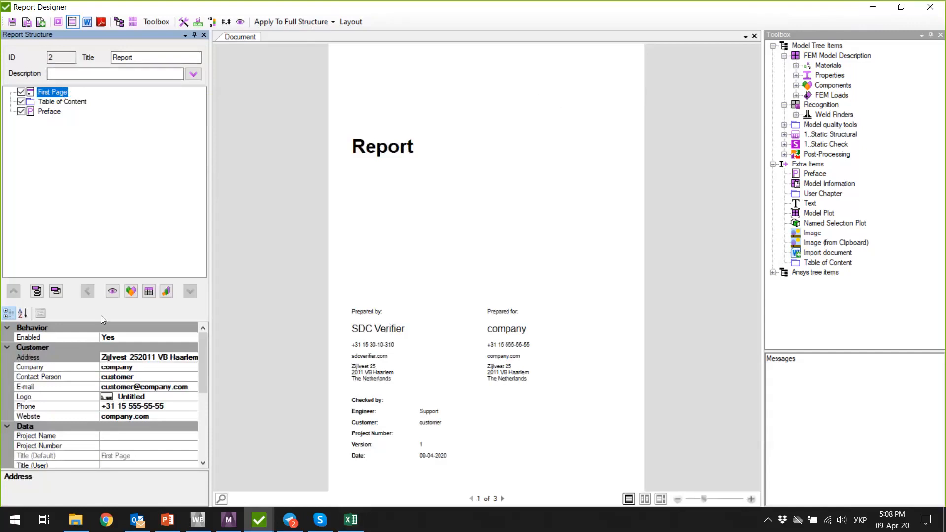
{"action": "scroll", "coordinate": [111, 362], "scroll_direction": "down", "scroll_amount": 5}
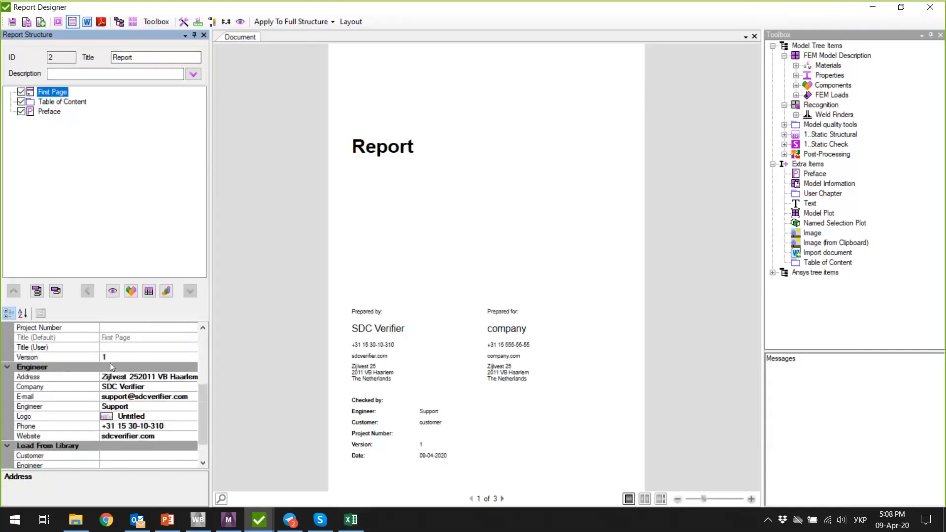
{"action": "scroll", "coordinate": [111, 363], "scroll_direction": "down", "scroll_amount": 1}
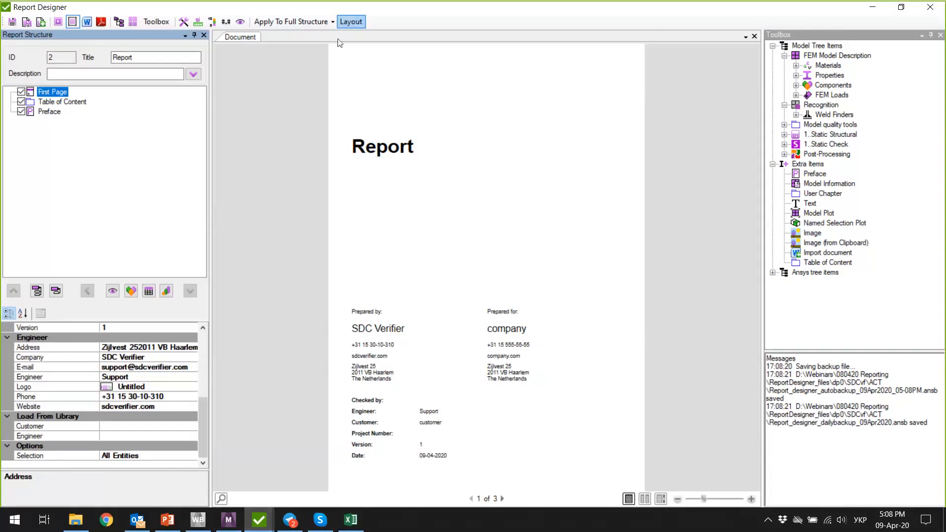
Step: Examine the report layout's first page, headers and footers, page settings, table border colour choices and custom fields without keeping changes
{"action": "left_click", "coordinate": [342, 22]}
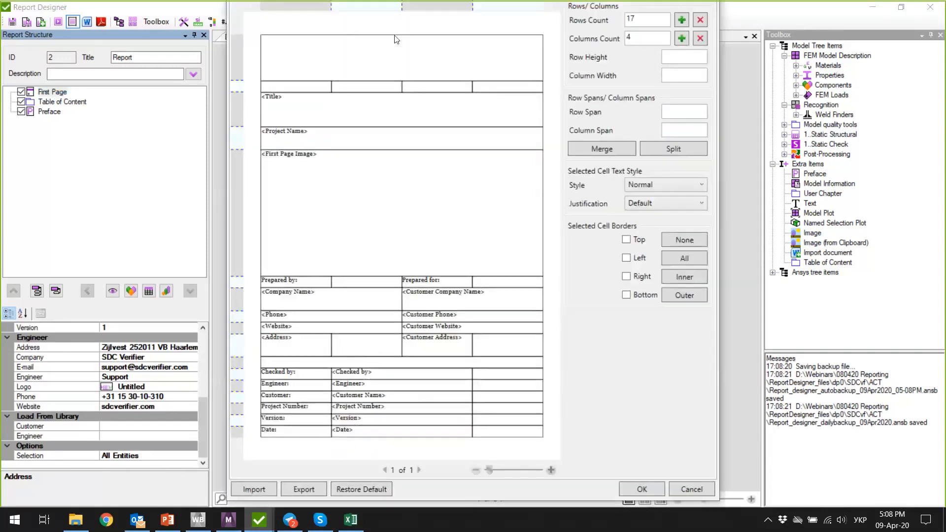
{"action": "double_click", "coordinate": [585, 508]}
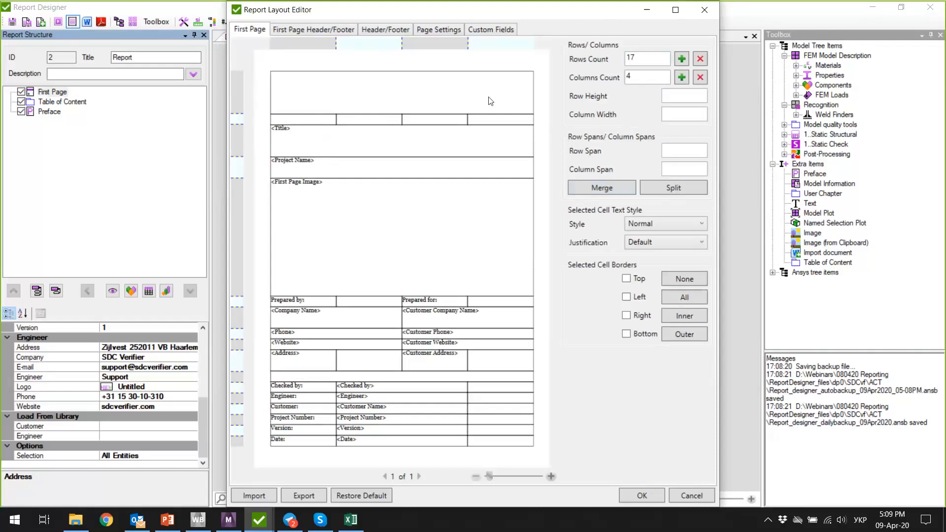
{"action": "left_click", "coordinate": [320, 28]}
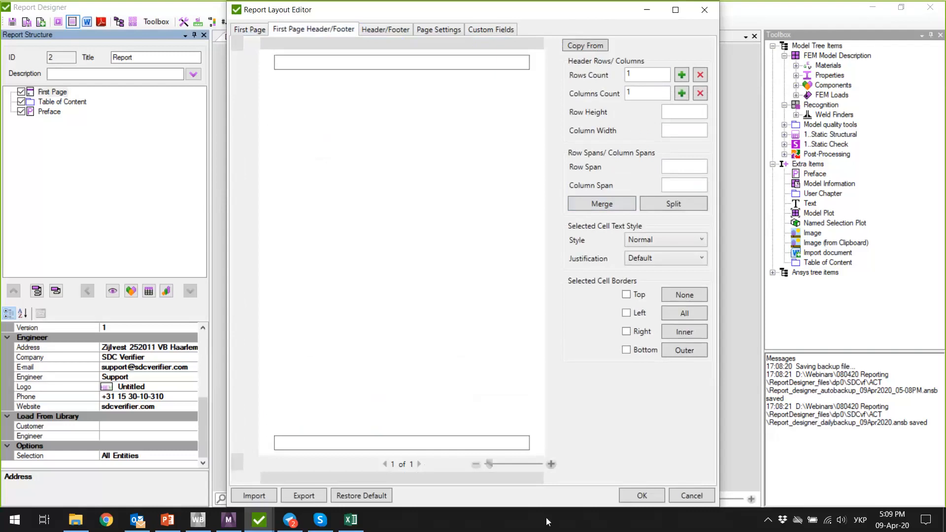
{"action": "left_click", "coordinate": [373, 32]}
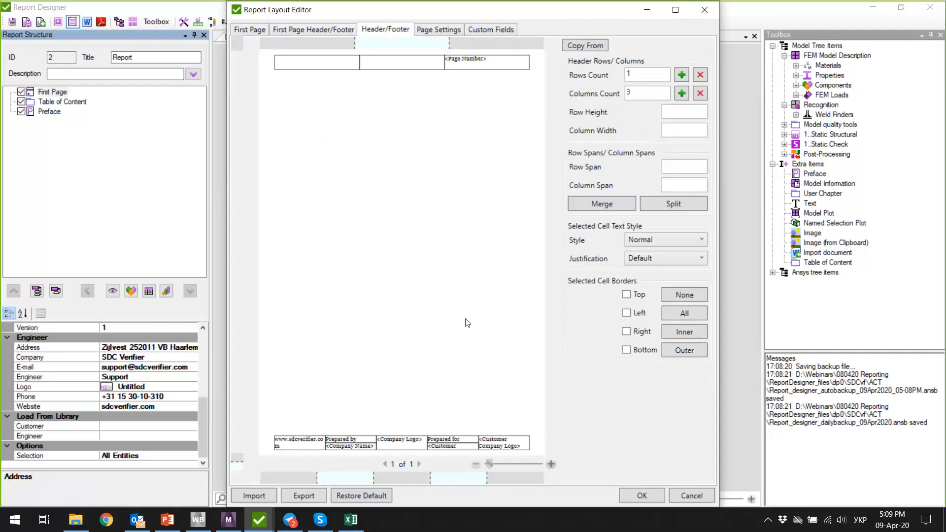
{"action": "left_click", "coordinate": [440, 30]}
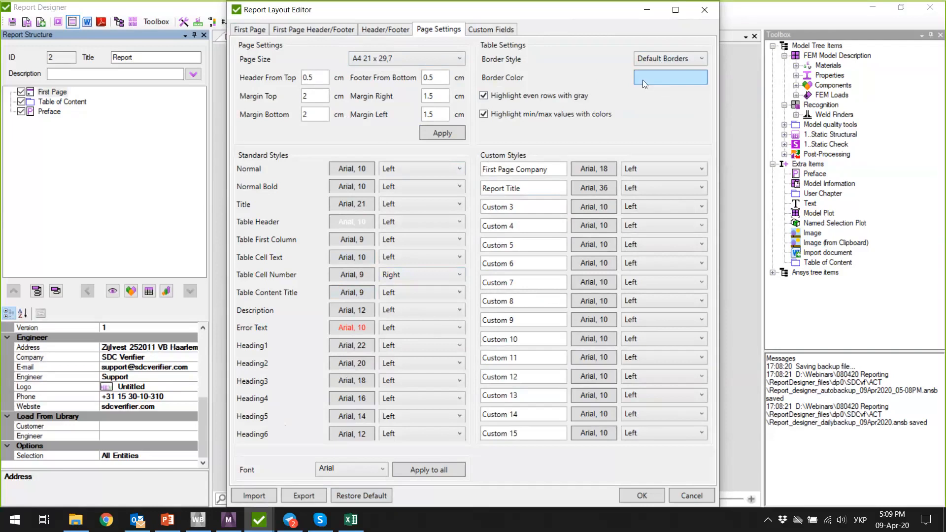
{"action": "left_click", "coordinate": [676, 79]}
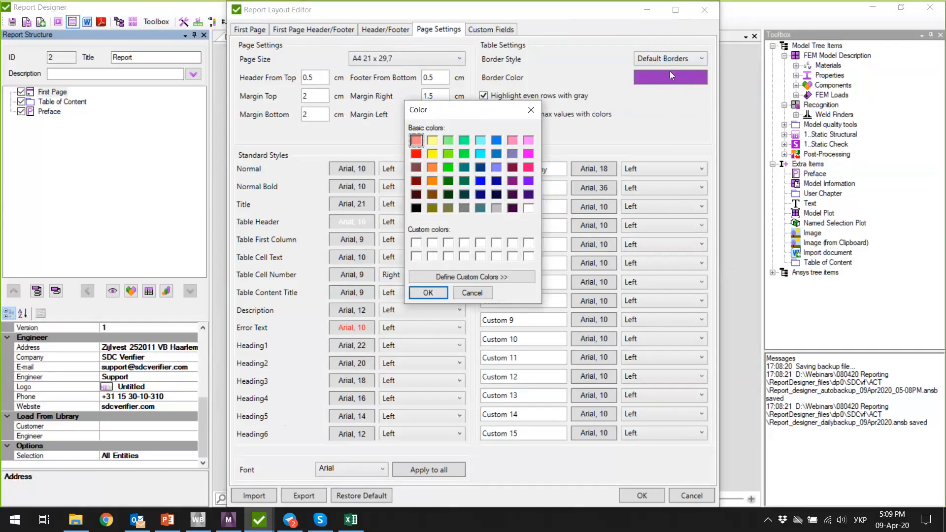
{"action": "left_click", "coordinate": [529, 115]}
{"action": "left_click", "coordinate": [492, 30]}
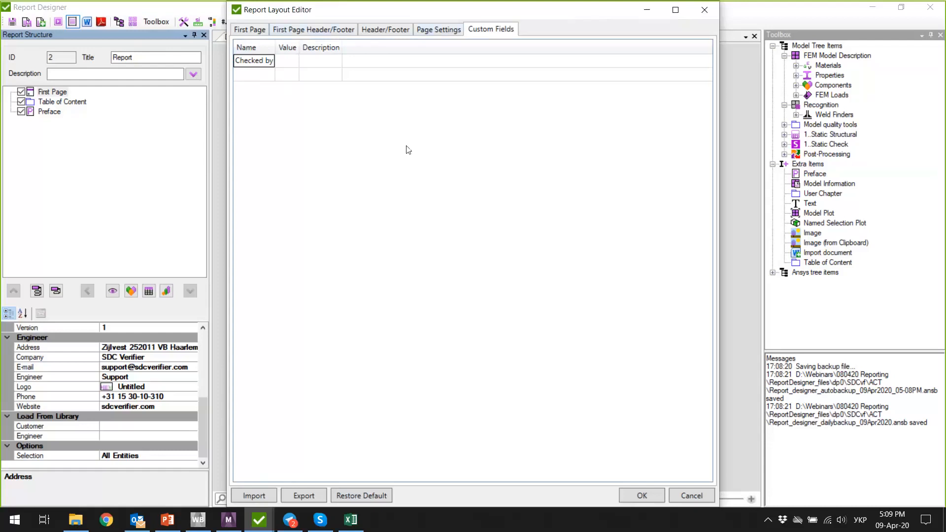
{"action": "left_click", "coordinate": [677, 498]}
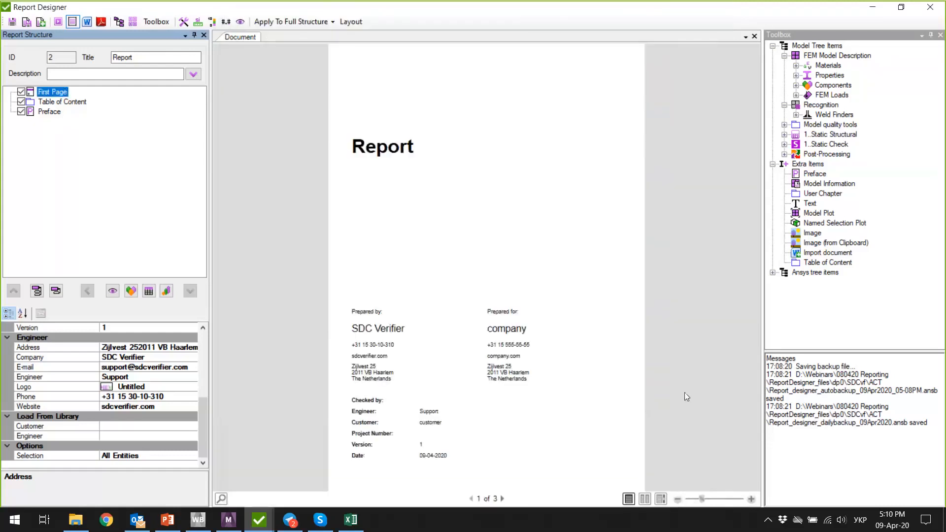
Step: Generate the Preface section of the report
{"action": "left_click", "coordinate": [57, 114]}
{"action": "right_click", "coordinate": [55, 111]}
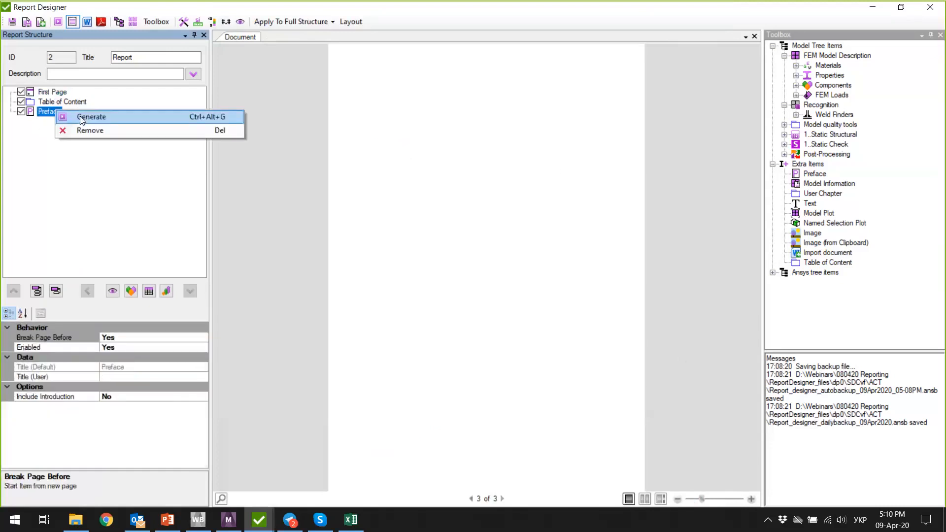
{"action": "left_click", "coordinate": [80, 117]}
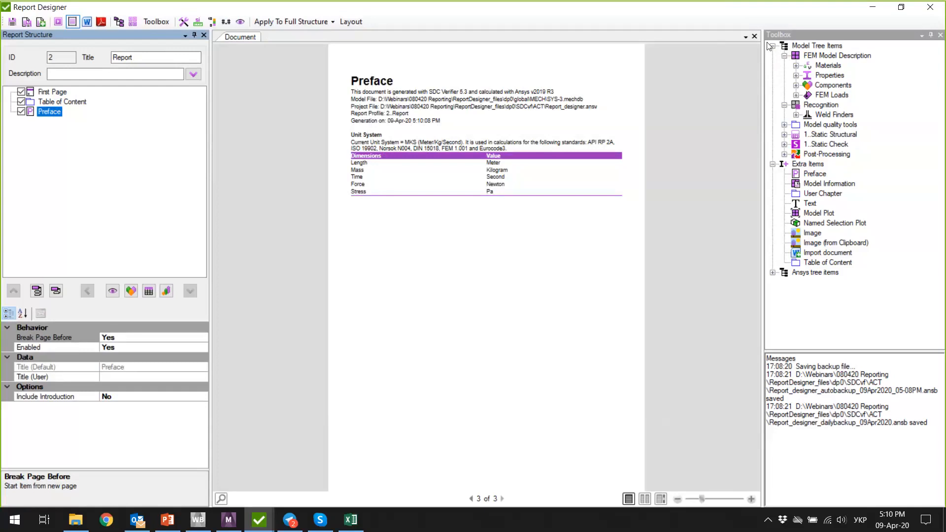
Step: Add the FEM Model Description chapter to the report structure after the Preface and look through its Components items
{"action": "left_click", "coordinate": [785, 56]}
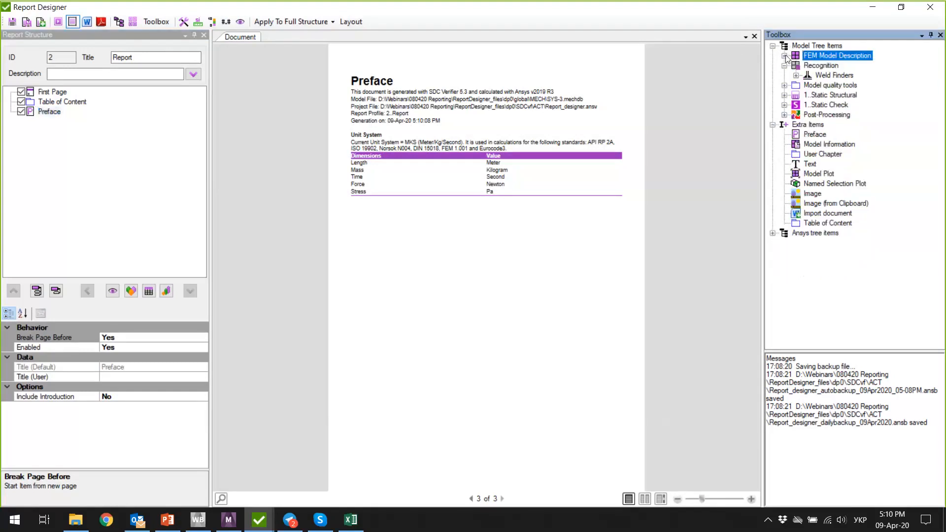
{"action": "left_click_drag", "start_coordinate": [853, 57], "coordinate": [141, 140]}
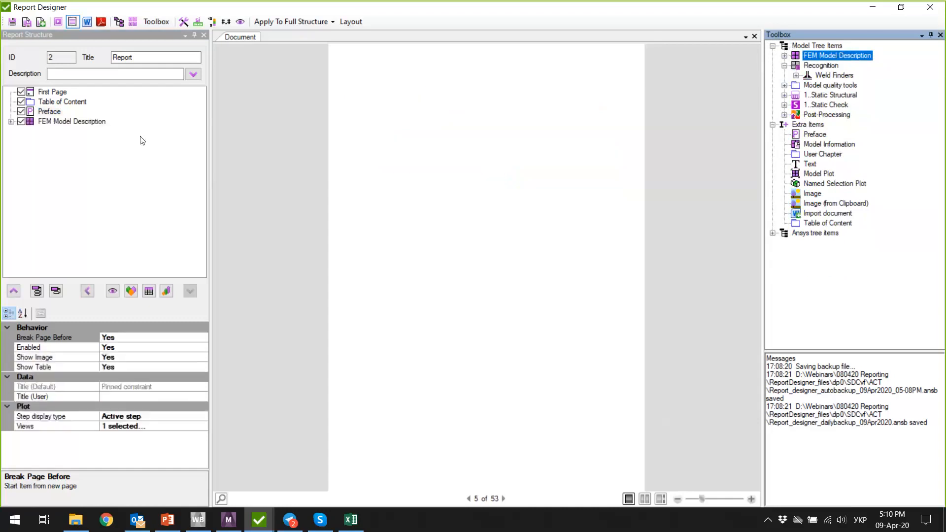
{"action": "left_click", "coordinate": [10, 121]}
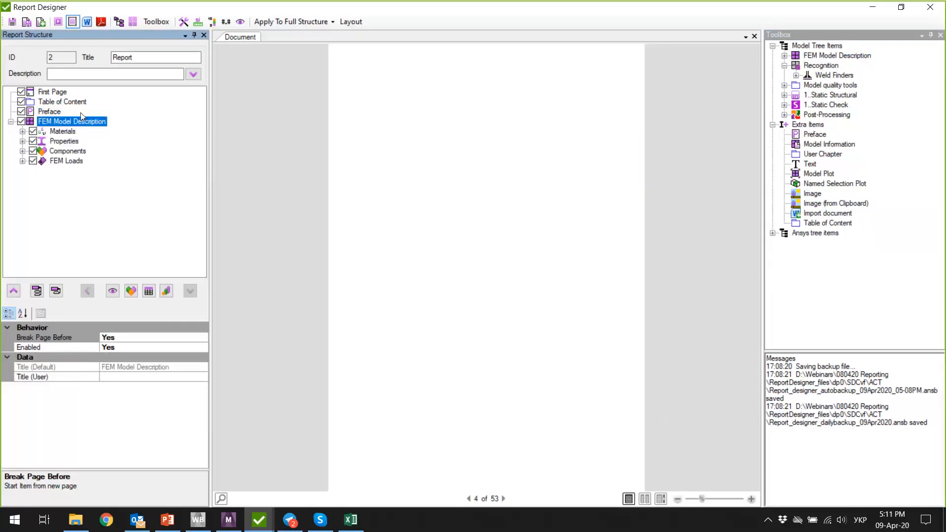
{"action": "left_click", "coordinate": [22, 151]}
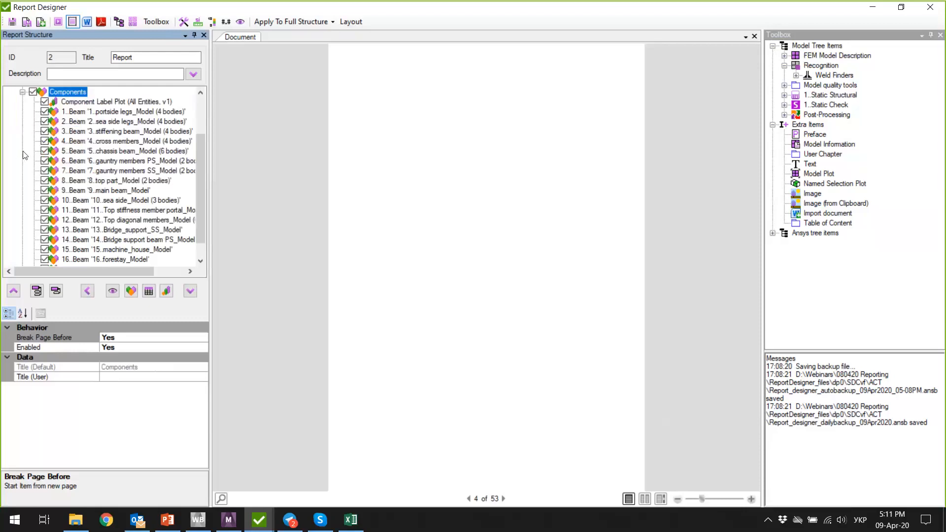
{"action": "scroll", "coordinate": [27, 143], "scroll_direction": "up", "scroll_amount": 1}
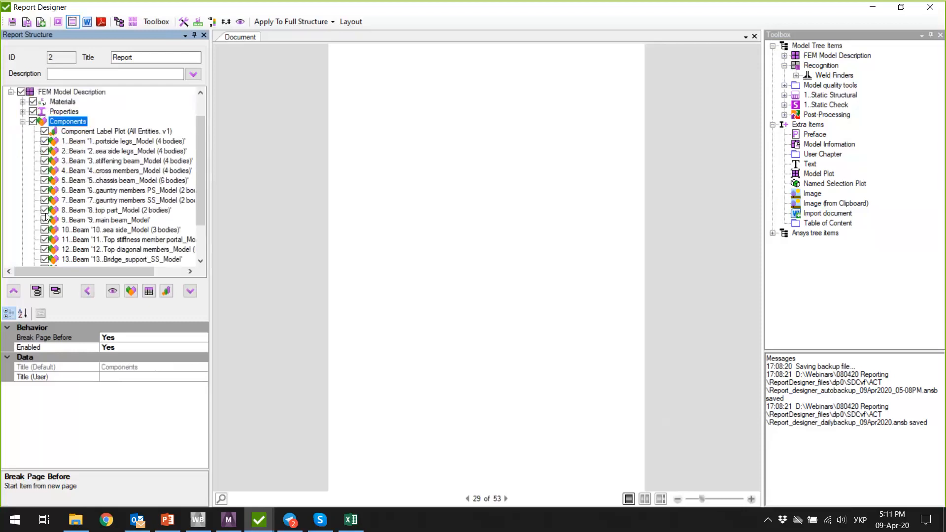
{"action": "left_click", "coordinate": [22, 122]}
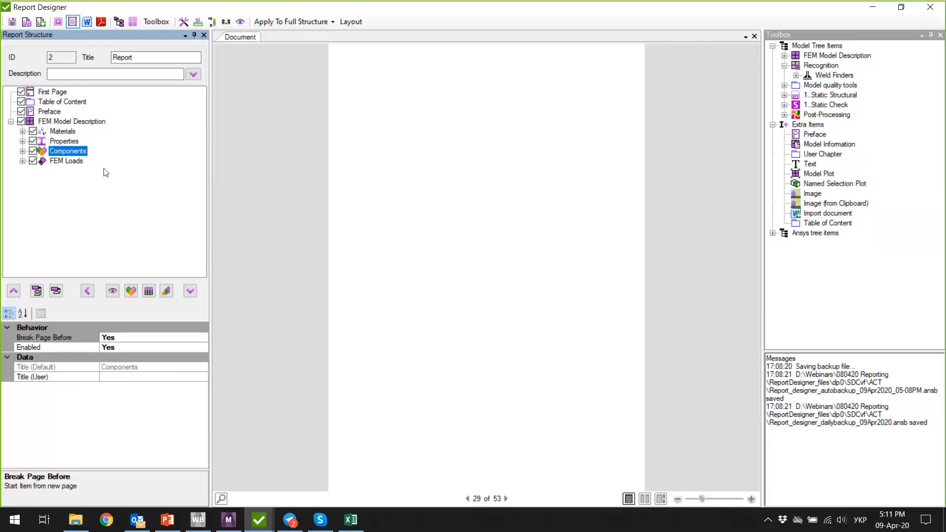
Step: Generate the Materials Summary (All Entities) item in the Materials section of the FEM Model Description chapter
{"action": "left_click", "coordinate": [62, 132]}
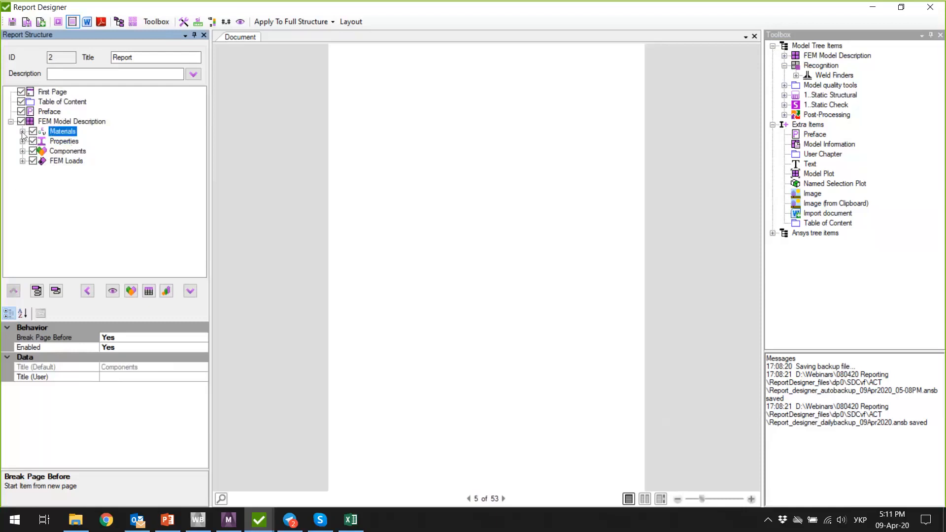
{"action": "left_click", "coordinate": [22, 132]}
{"action": "right_click", "coordinate": [67, 131]}
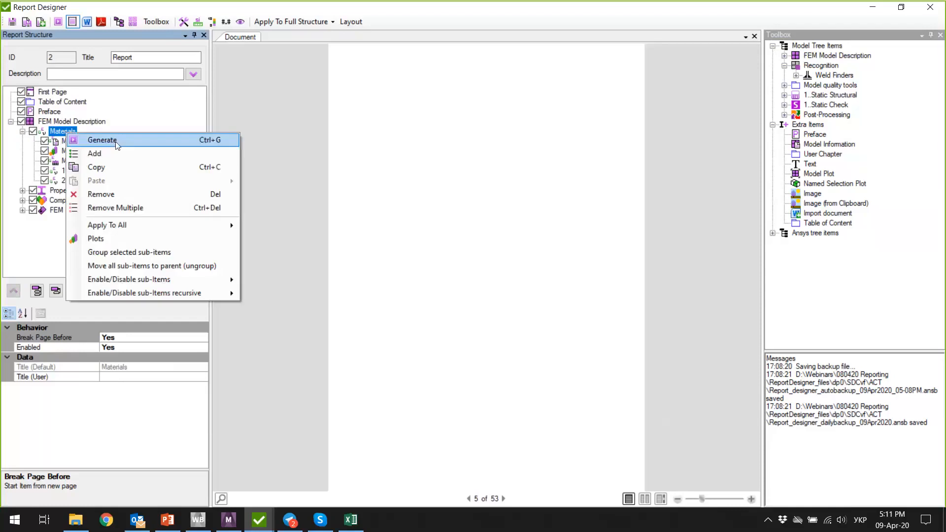
{"action": "left_click", "coordinate": [124, 123]}
{"action": "left_click", "coordinate": [67, 141]}
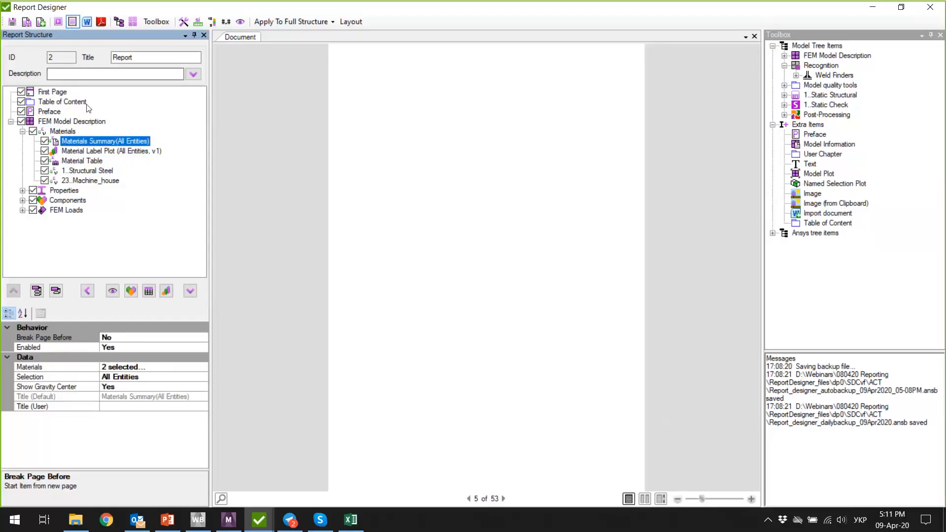
{"action": "right_click", "coordinate": [82, 170]}
{"action": "left_click", "coordinate": [102, 142]}
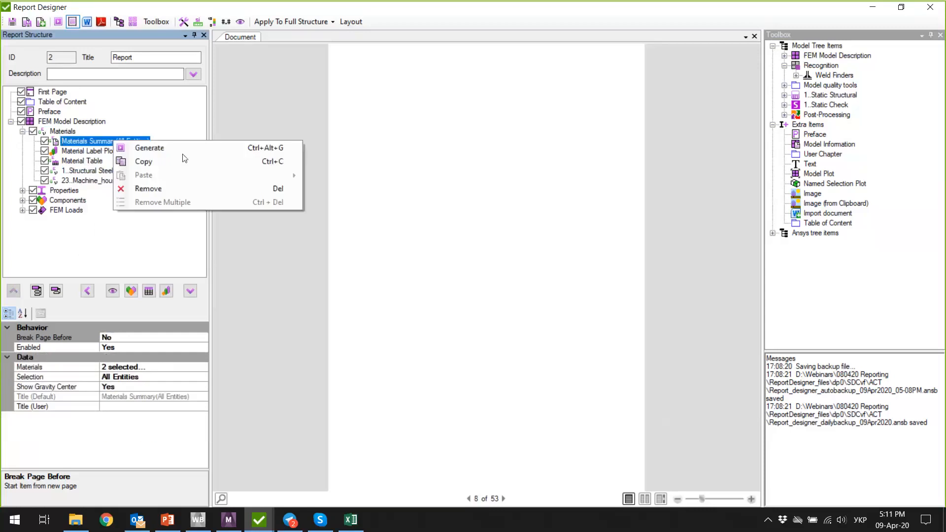
{"action": "right_click", "coordinate": [114, 141]}
{"action": "left_click", "coordinate": [183, 148]}
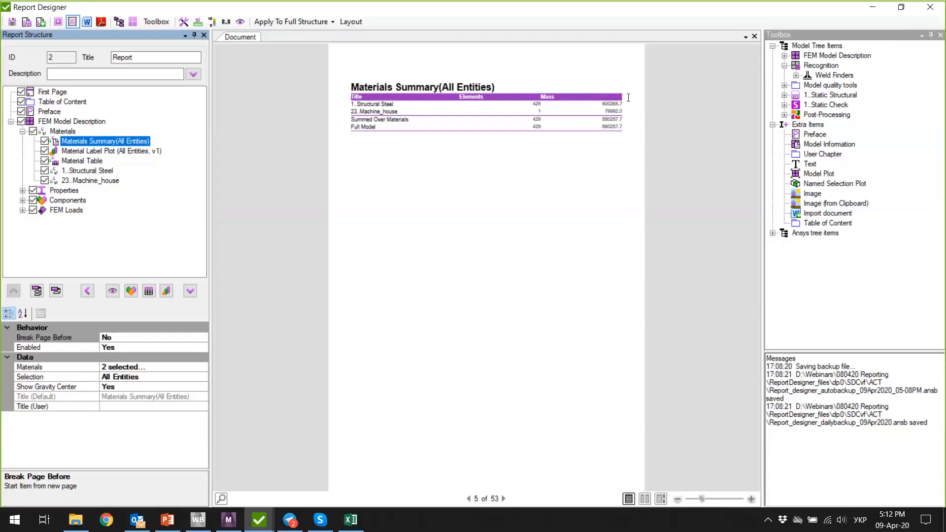
Step: Generate the 1..Structural Steel material item with its property table and plot
{"action": "left_click", "coordinate": [85, 165]}
{"action": "left_click", "coordinate": [87, 171]}
{"action": "right_click", "coordinate": [101, 172]}
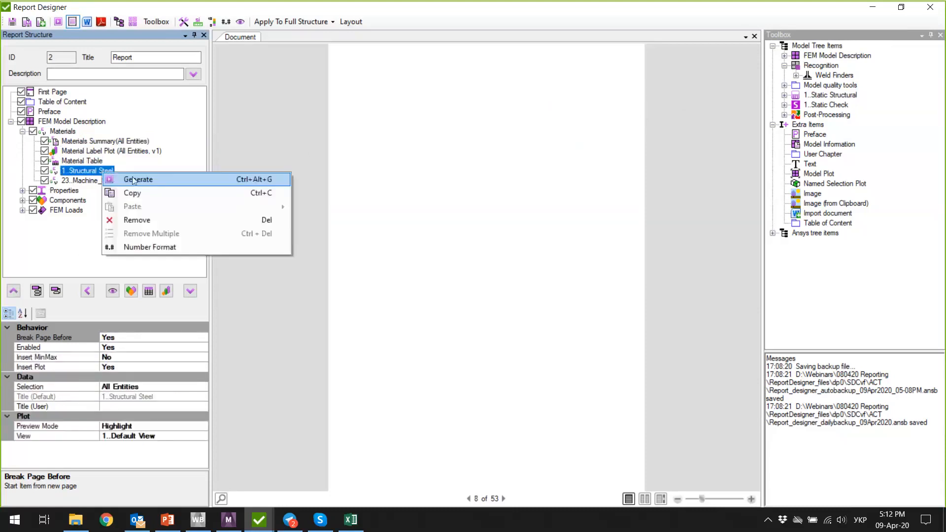
{"action": "left_click", "coordinate": [133, 179]}
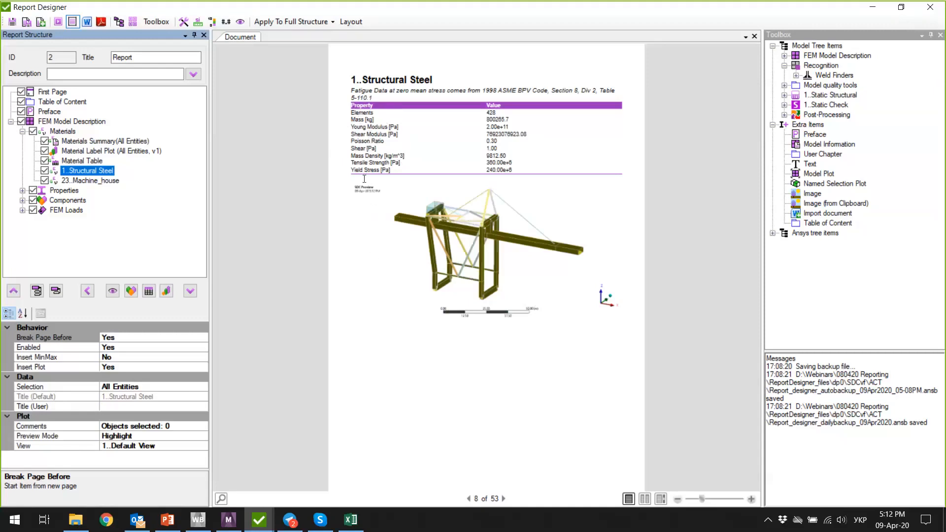
Step: Generate the 23..Machine_house material item
{"action": "left_click", "coordinate": [98, 181]}
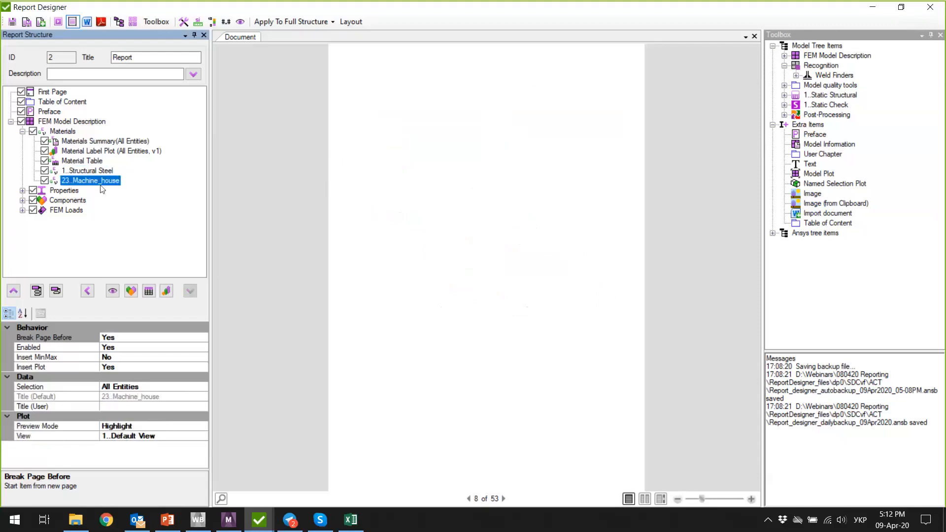
{"action": "right_click", "coordinate": [111, 180]}
{"action": "left_click", "coordinate": [137, 192]}
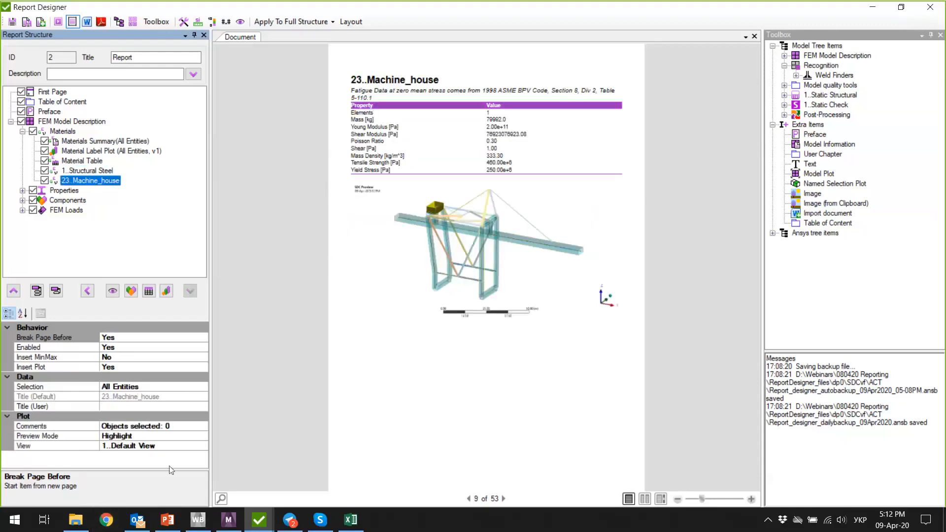
Step: Set the Machine_house plot's preview mode to DisplayOnlySelected and regenerate the item
{"action": "left_click", "coordinate": [148, 436]}
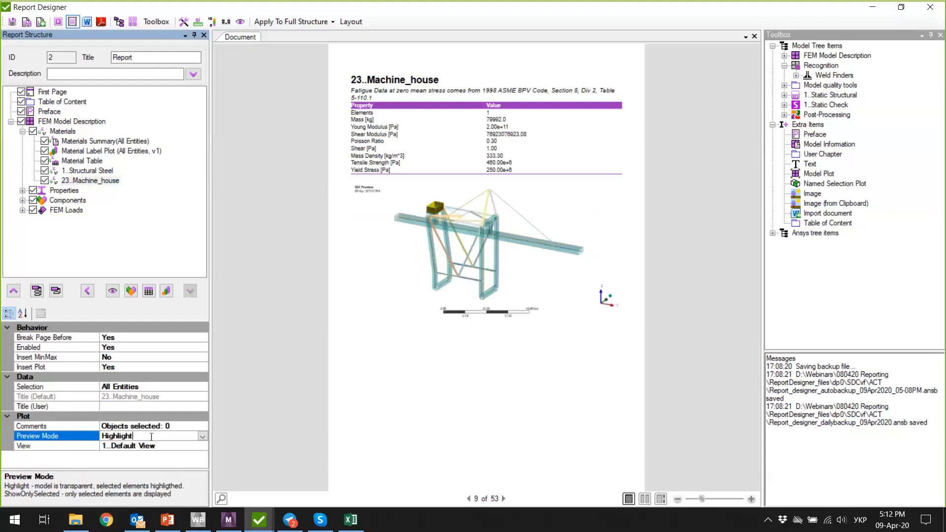
{"action": "left_click", "coordinate": [202, 437]}
{"action": "left_click", "coordinate": [162, 457]}
{"action": "right_click", "coordinate": [117, 182]}
{"action": "left_click", "coordinate": [120, 188]}
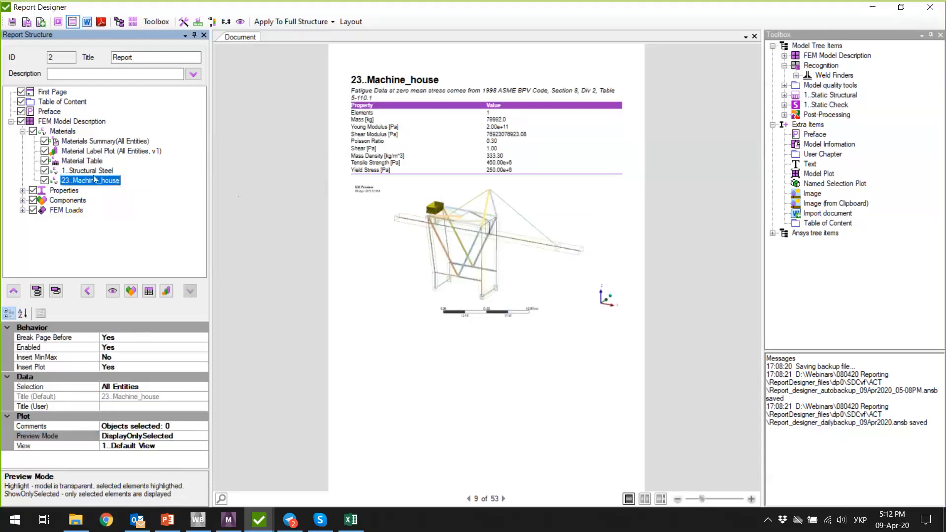
Step: Set the Machine_house plot's preview mode back to Highlight
{"action": "left_click", "coordinate": [205, 436]}
{"action": "left_click", "coordinate": [205, 437]}
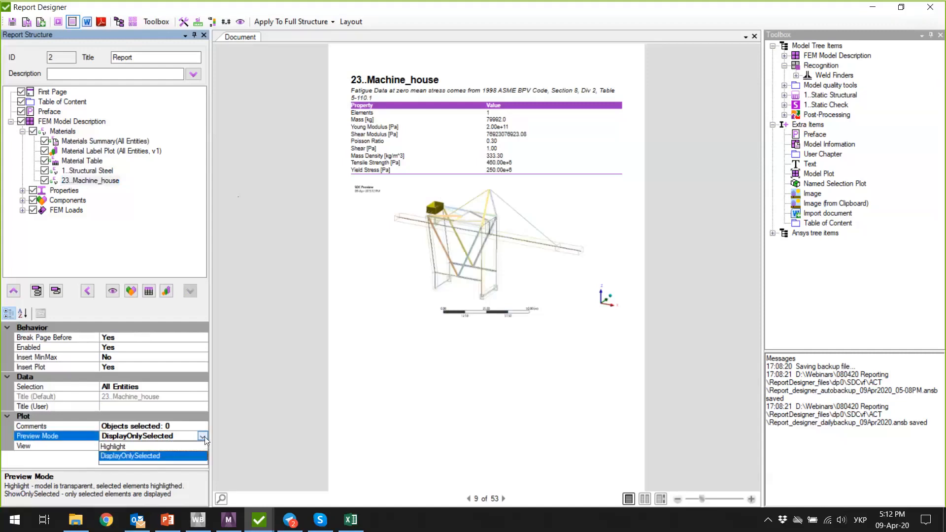
{"action": "left_click", "coordinate": [166, 447]}
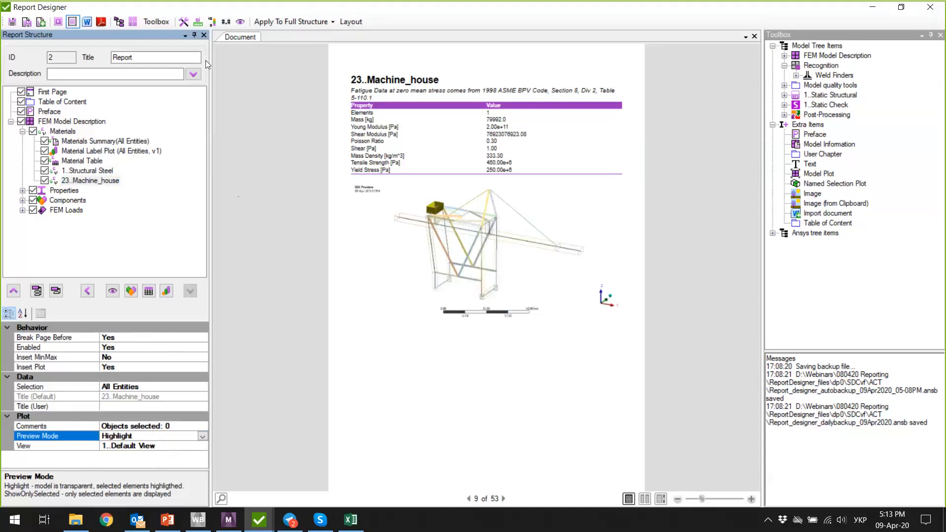
Step: Generate the 2..sea side legs_Model (4 bodies) item in the Properties section
{"action": "left_click", "coordinate": [22, 192]}
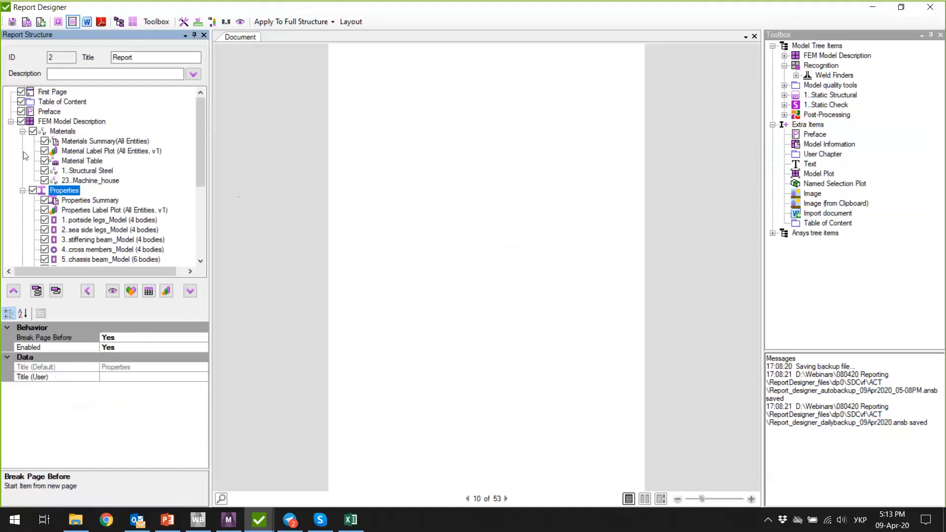
{"action": "left_click", "coordinate": [22, 131]}
{"action": "scroll", "coordinate": [94, 183], "scroll_direction": "down", "scroll_amount": 3}
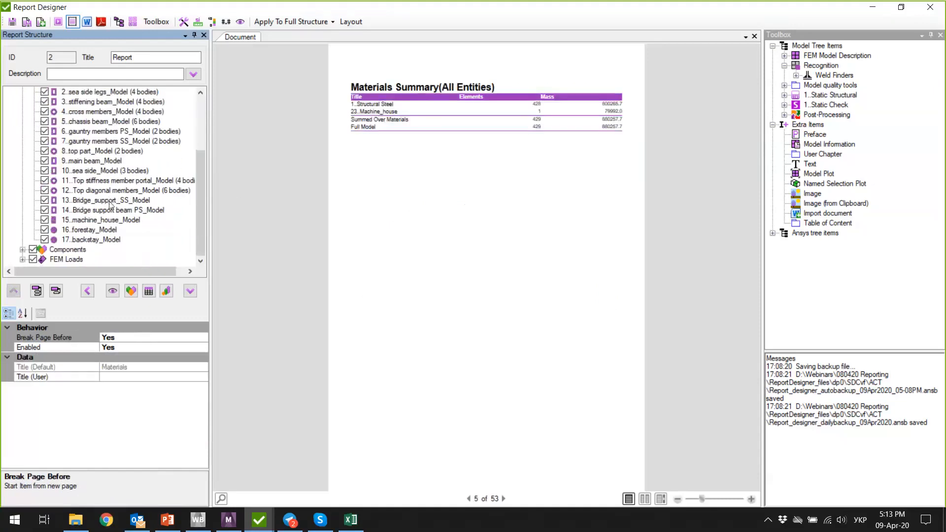
{"action": "scroll", "coordinate": [109, 202], "scroll_direction": "up", "scroll_amount": 2}
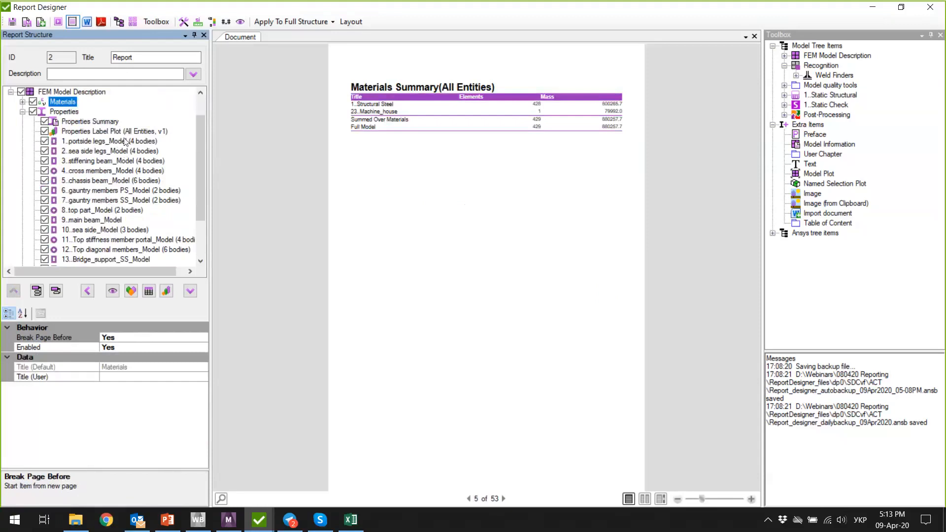
{"action": "left_click", "coordinate": [109, 154]}
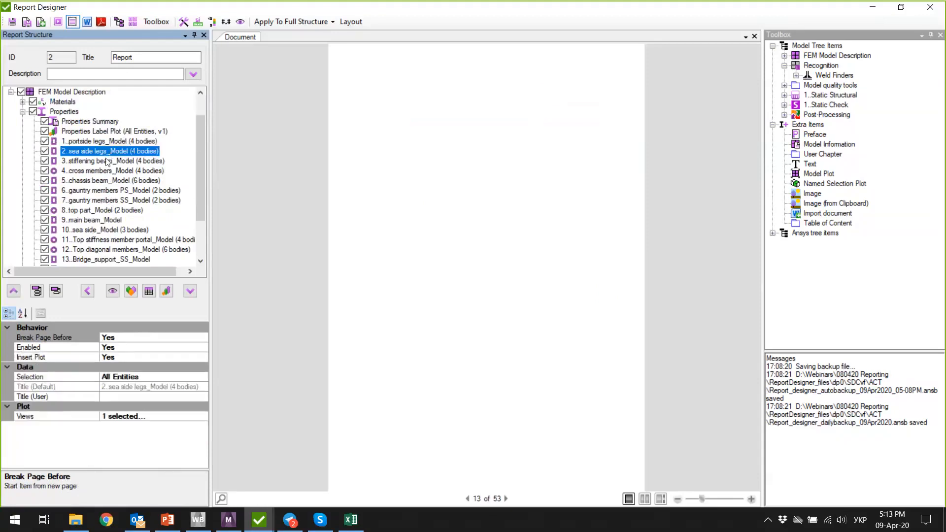
{"action": "right_click", "coordinate": [101, 152]}
{"action": "left_click", "coordinate": [136, 158]}
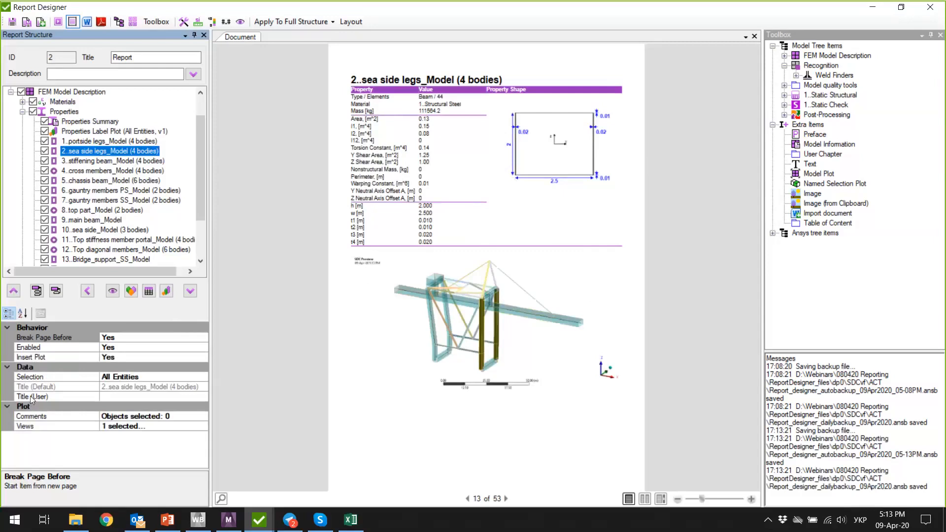
Step: Look over the Components items and generate the Aceleration item in the FEM Loads section
{"action": "scroll", "coordinate": [132, 213], "scroll_direction": "down", "scroll_amount": 2}
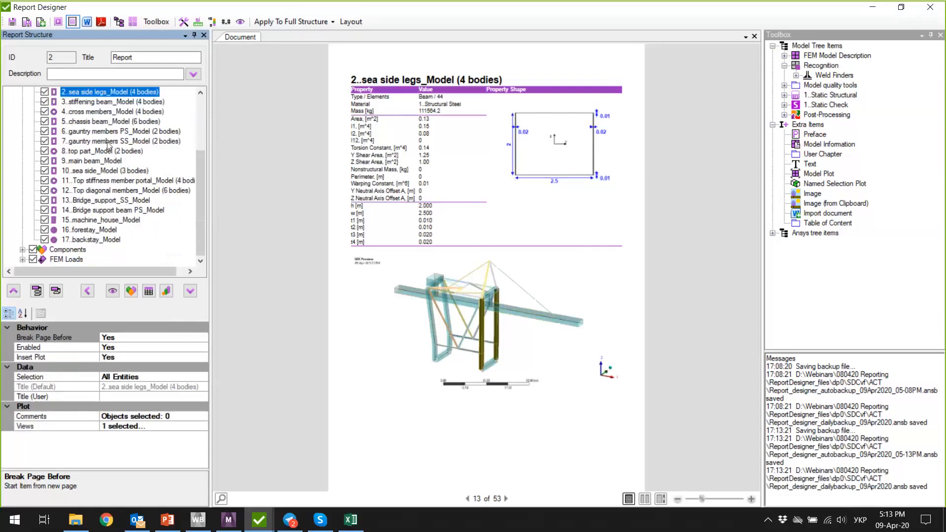
{"action": "left_click", "coordinate": [23, 250]}
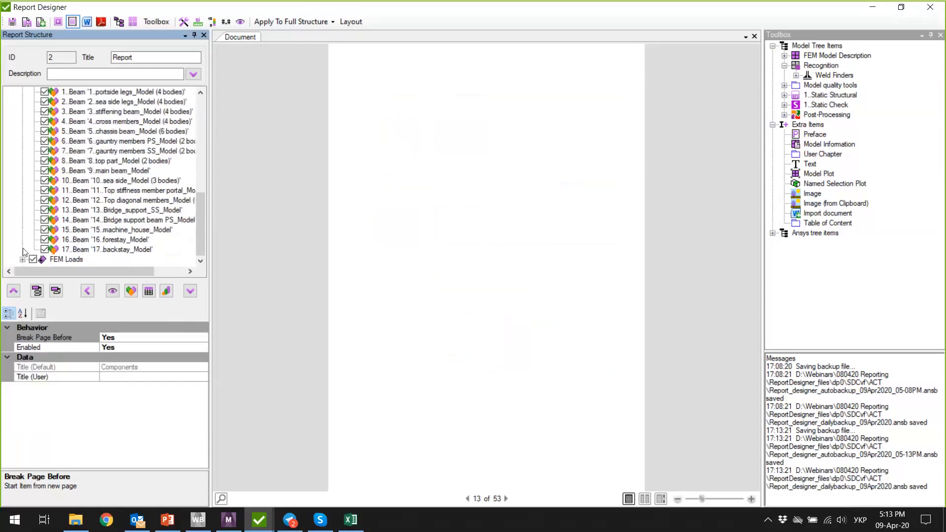
{"action": "scroll", "coordinate": [66, 174], "scroll_direction": "up", "scroll_amount": 3}
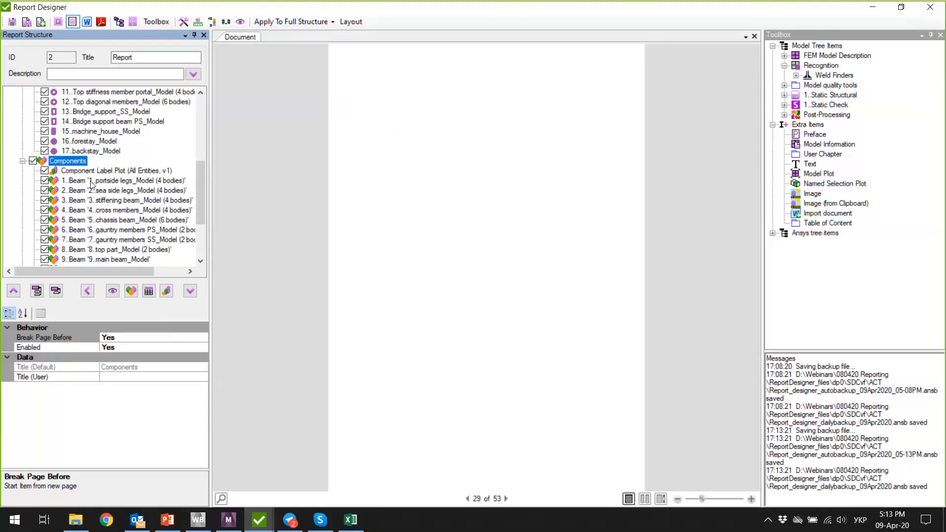
{"action": "left_click", "coordinate": [22, 161]}
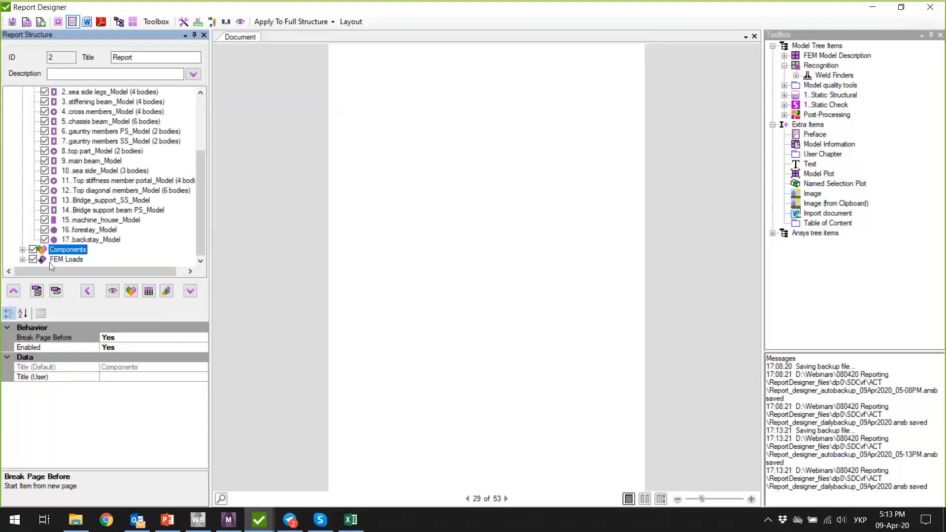
{"action": "left_click", "coordinate": [22, 260]}
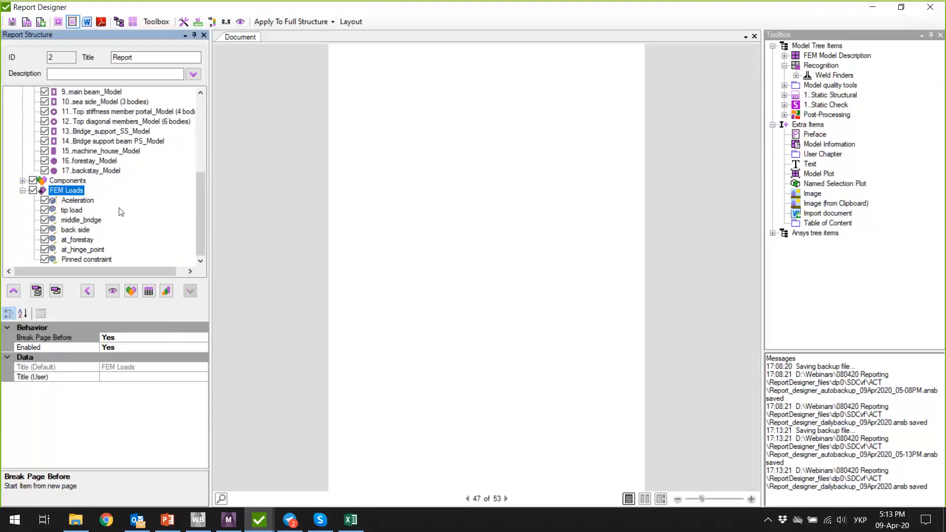
{"action": "right_click", "coordinate": [93, 204]}
{"action": "left_click", "coordinate": [94, 206]}
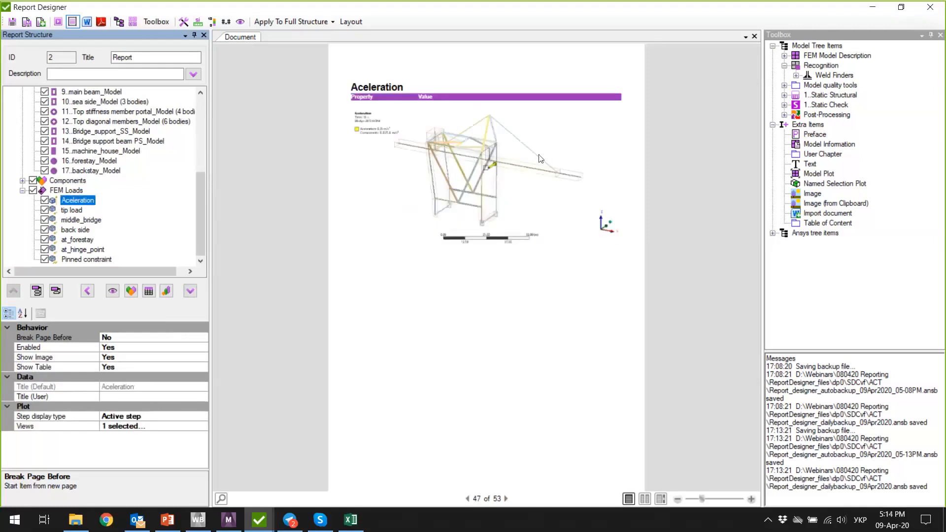
Step: Inspect the Aceleration plot enlarged in continuous page view, and regenerate the item after returning to single-page view
{"action": "left_click", "coordinate": [661, 499]}
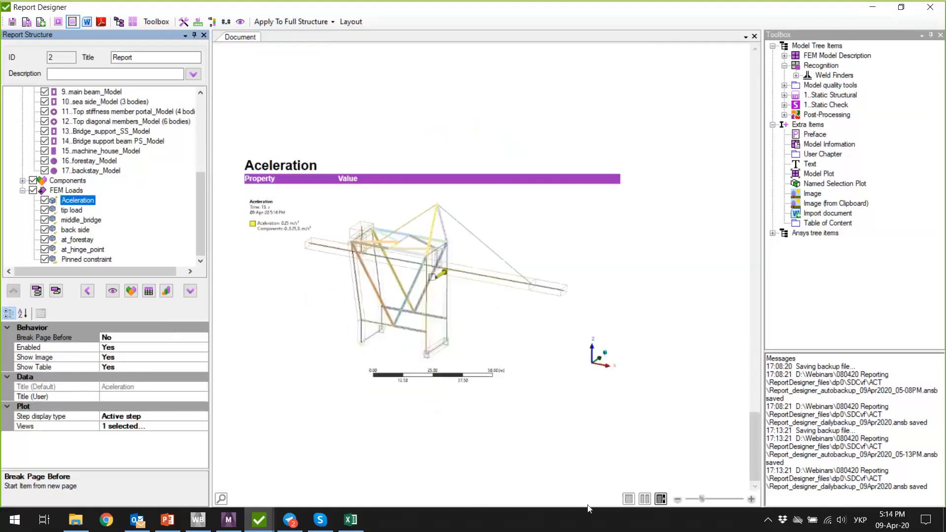
{"action": "left_click_drag", "start_coordinate": [703, 501], "coordinate": [715, 502]}
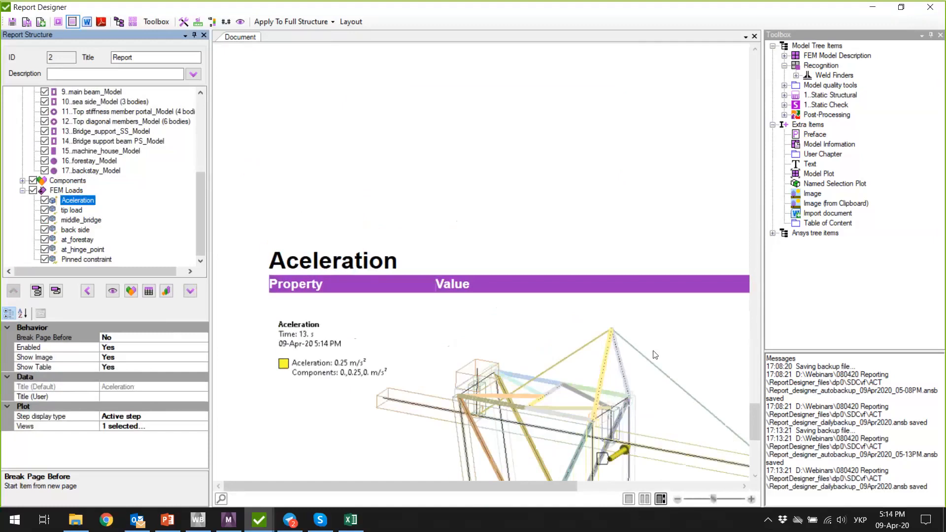
{"action": "scroll", "coordinate": [568, 211], "scroll_direction": "down", "scroll_amount": 1}
{"action": "scroll", "coordinate": [567, 212], "scroll_direction": "down", "scroll_amount": 1}
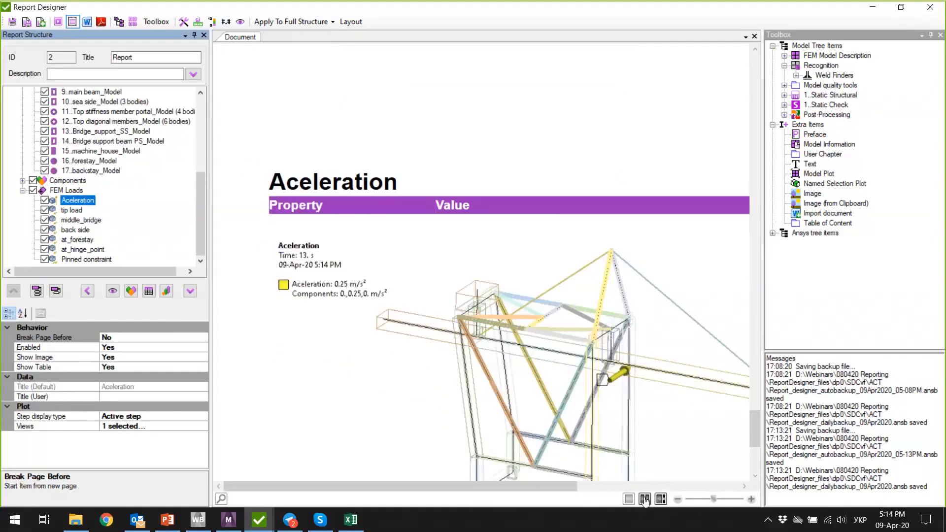
{"action": "left_click", "coordinate": [628, 500]}
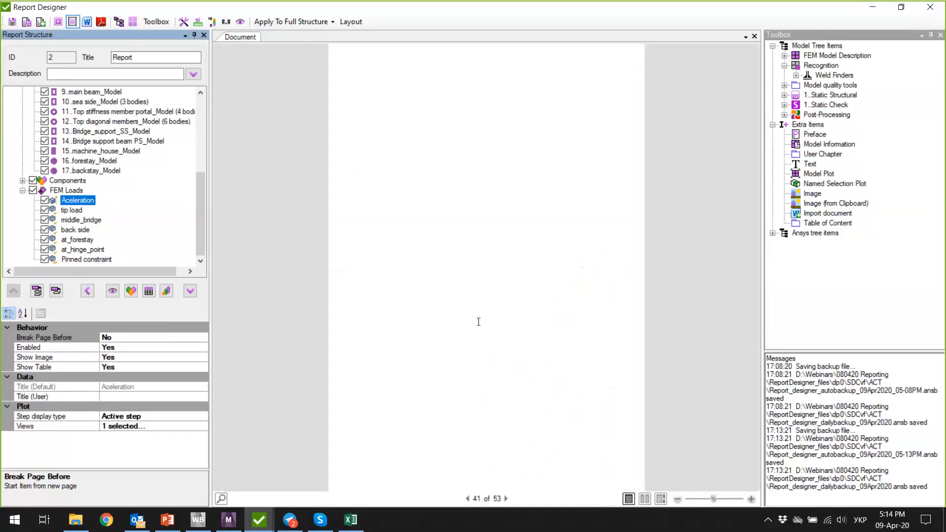
{"action": "right_click", "coordinate": [86, 202]}
{"action": "left_click", "coordinate": [94, 211]}
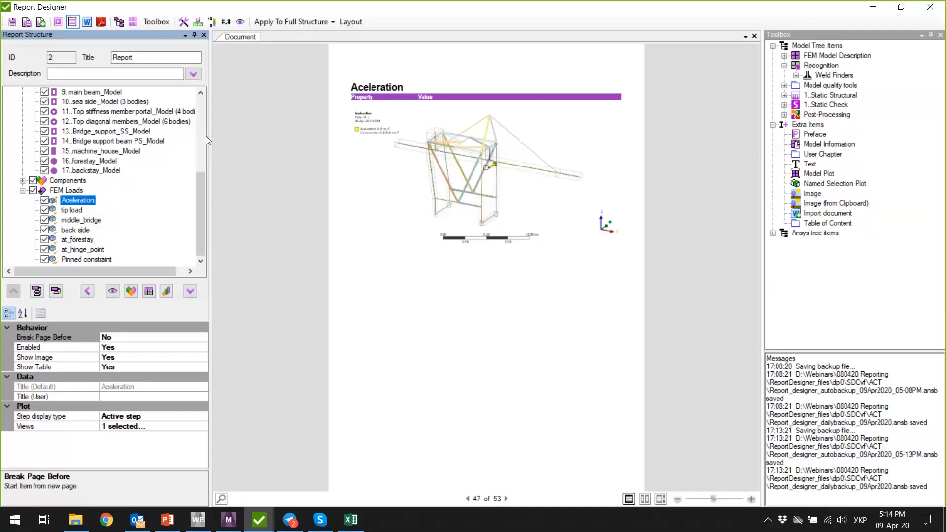
Step: Add the 1..Static Structural chapter to the report structure after FEM Model Description and list its Individual Loads
{"action": "left_click", "coordinate": [23, 191]}
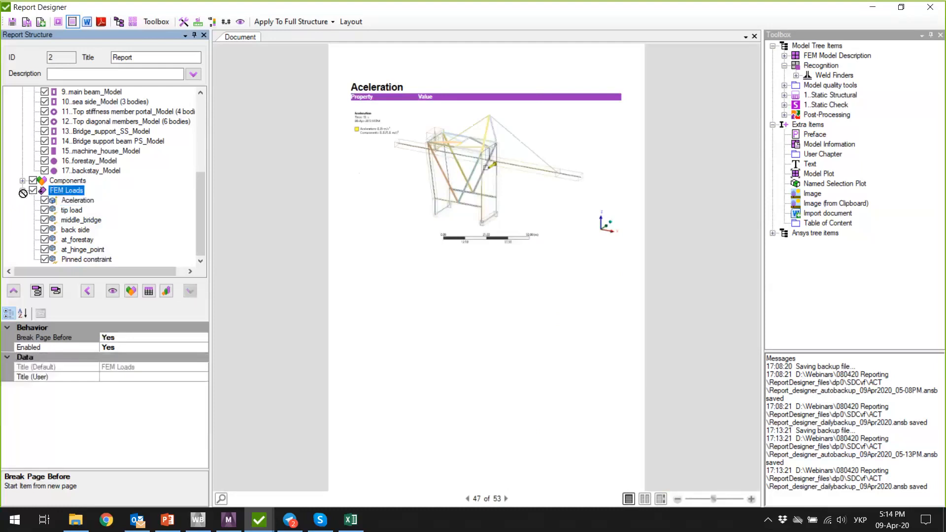
{"action": "scroll", "coordinate": [23, 197], "scroll_direction": "up", "scroll_amount": 5}
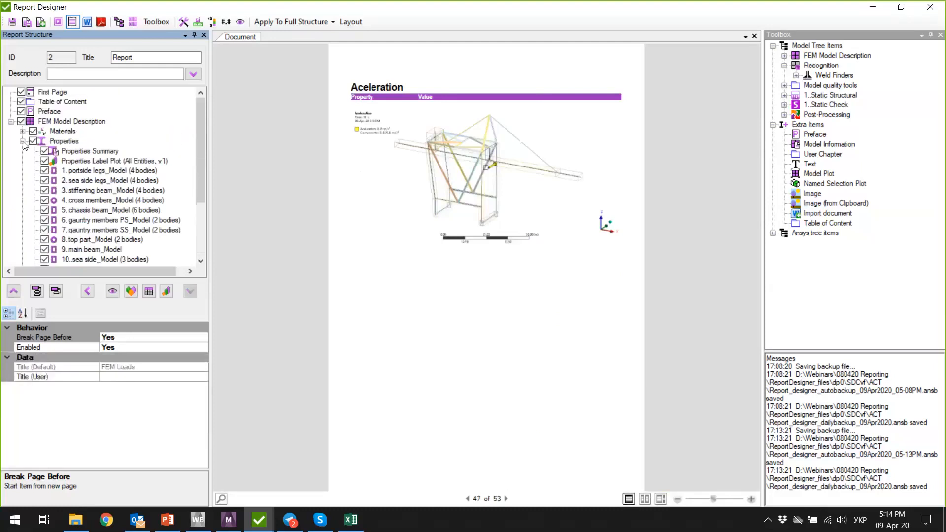
{"action": "left_click", "coordinate": [23, 141]}
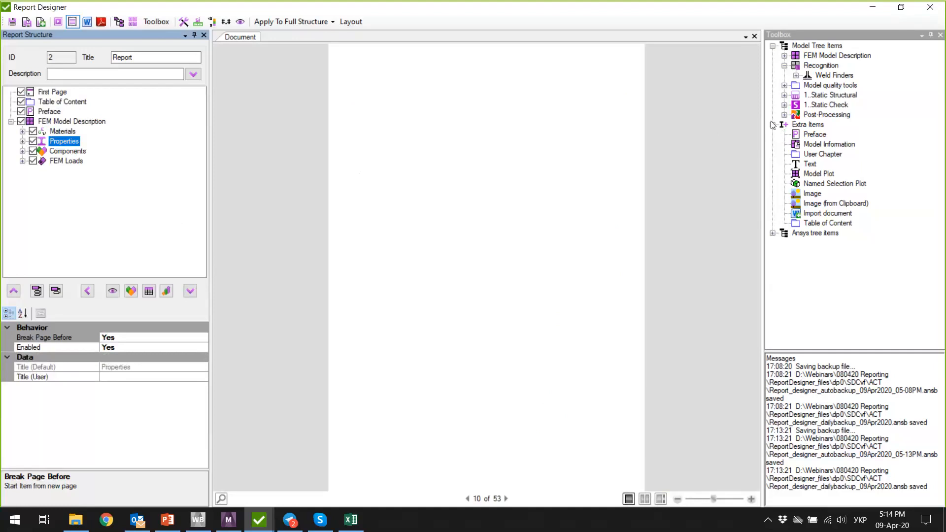
{"action": "left_click", "coordinate": [833, 95]}
{"action": "left_click_drag", "start_coordinate": [833, 96], "coordinate": [44, 187]}
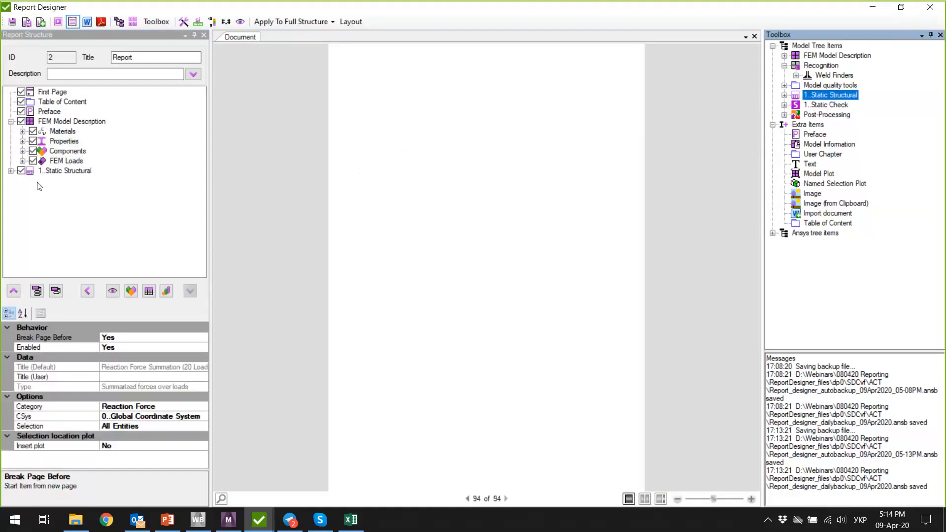
{"action": "left_click", "coordinate": [11, 172]}
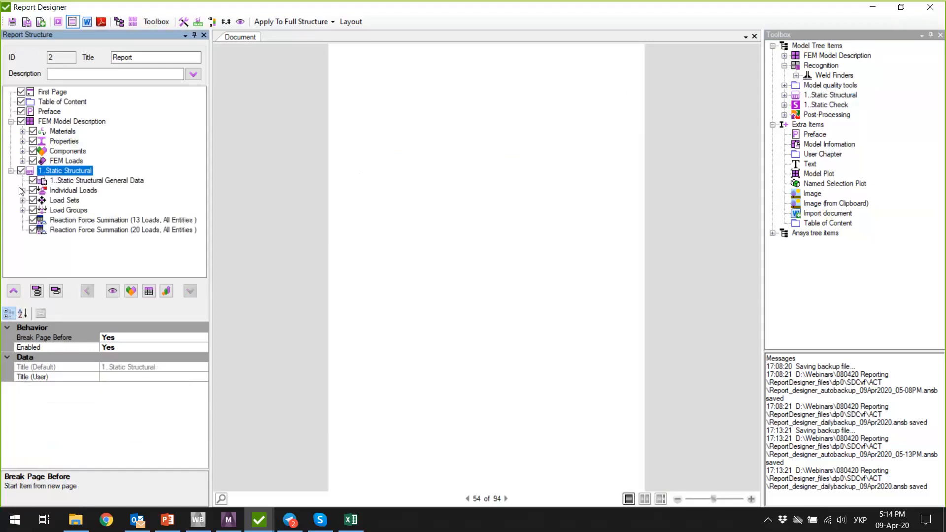
{"action": "left_click", "coordinate": [22, 193]}
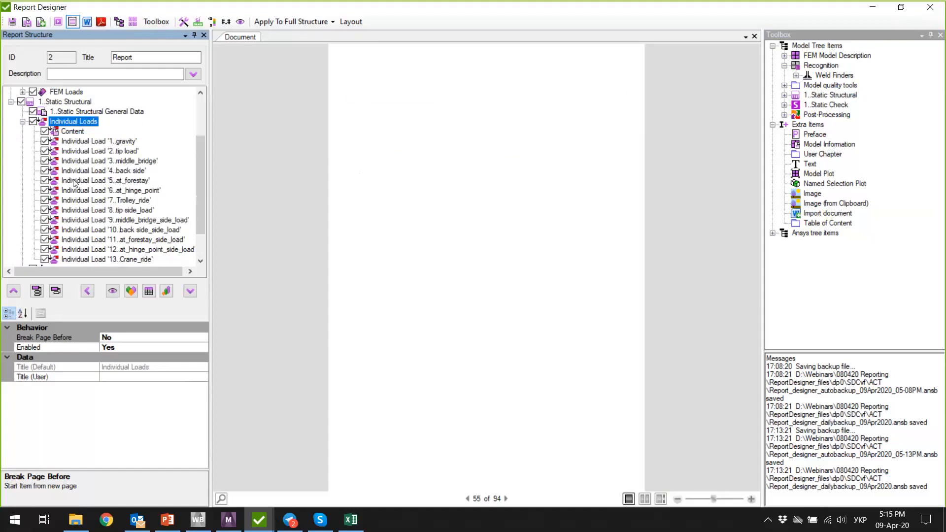
Step: Expand the Load Sets section and generate the Content item of Individual Loads in the 1..Static Structural chapter
{"action": "scroll", "coordinate": [74, 183], "scroll_direction": "down", "scroll_amount": 1}
{"action": "scroll", "coordinate": [25, 237], "scroll_direction": "down", "scroll_amount": 1}
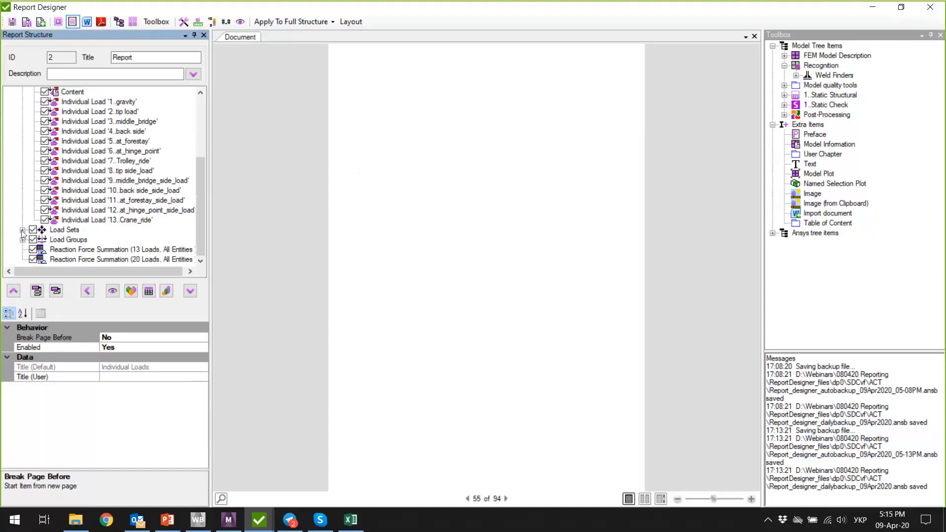
{"action": "left_click", "coordinate": [22, 230]}
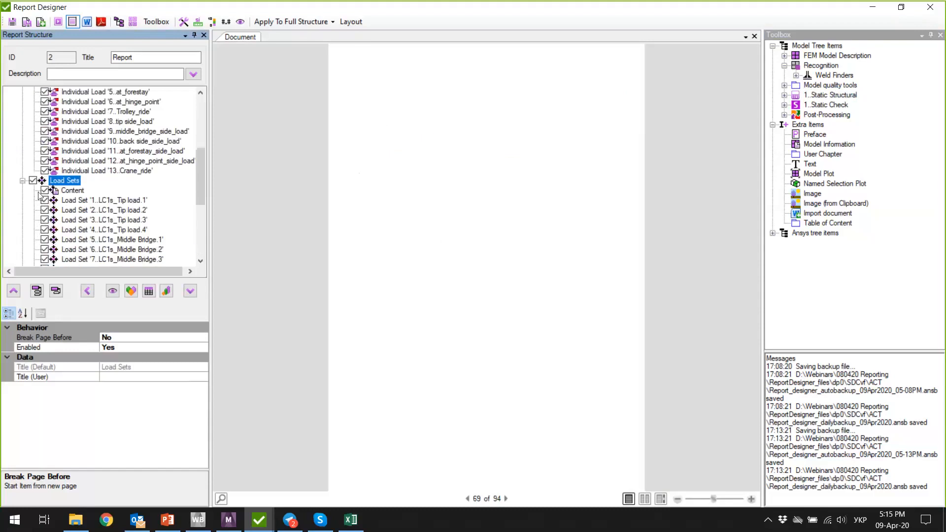
{"action": "scroll", "coordinate": [78, 215], "scroll_direction": "up", "scroll_amount": 4}
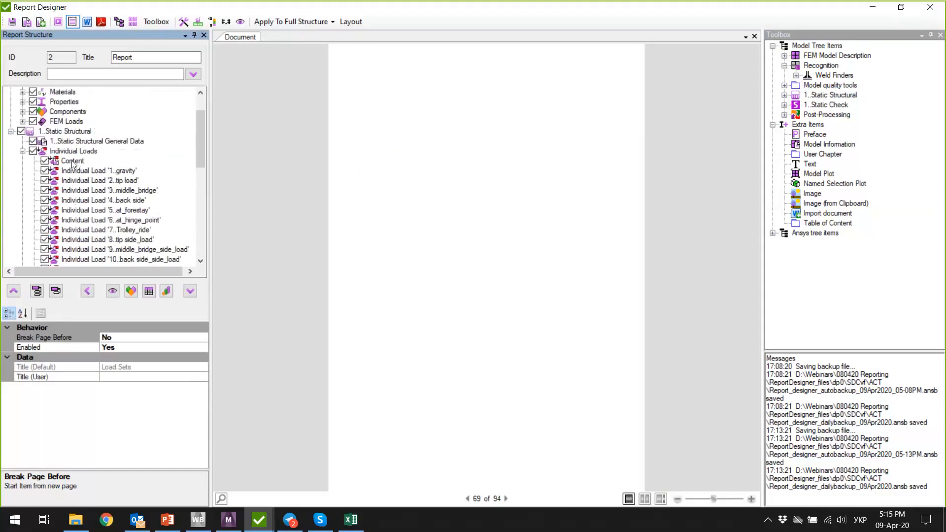
{"action": "left_click", "coordinate": [72, 163]}
{"action": "right_click", "coordinate": [74, 162]}
{"action": "left_click", "coordinate": [106, 167]}
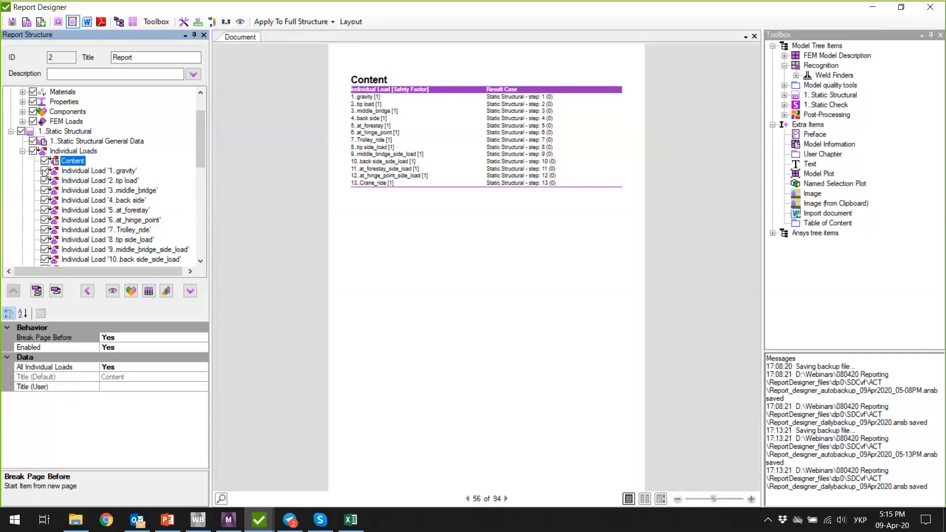
Step: Generate the Content item of the Load Sets section
{"action": "scroll", "coordinate": [46, 173], "scroll_direction": "down", "scroll_amount": 4}
{"action": "left_click", "coordinate": [72, 191]}
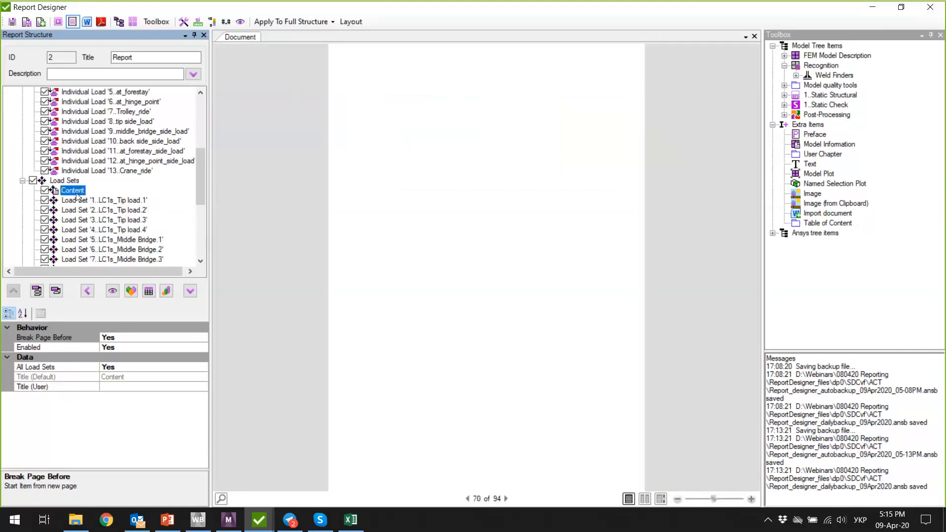
{"action": "right_click", "coordinate": [76, 192]}
{"action": "left_click", "coordinate": [486, 40]}
{"action": "right_click", "coordinate": [84, 195]}
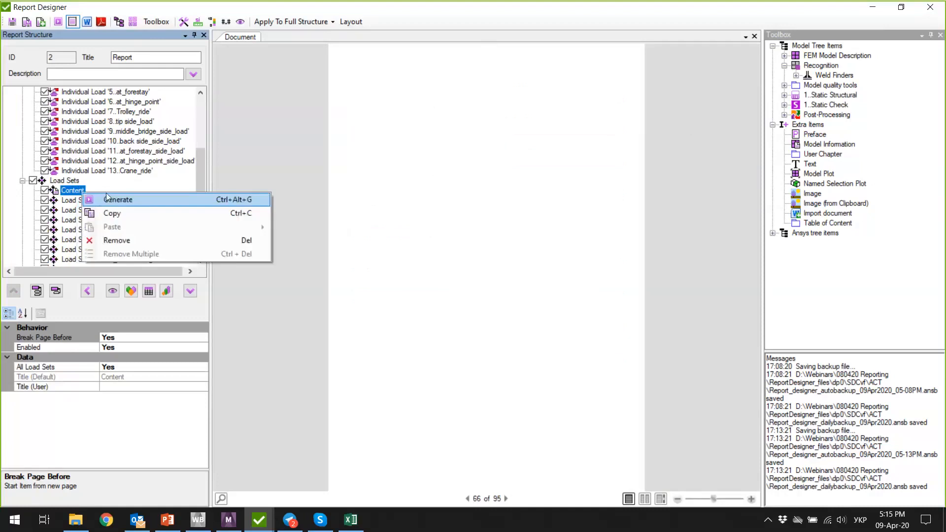
{"action": "left_click", "coordinate": [113, 199]}
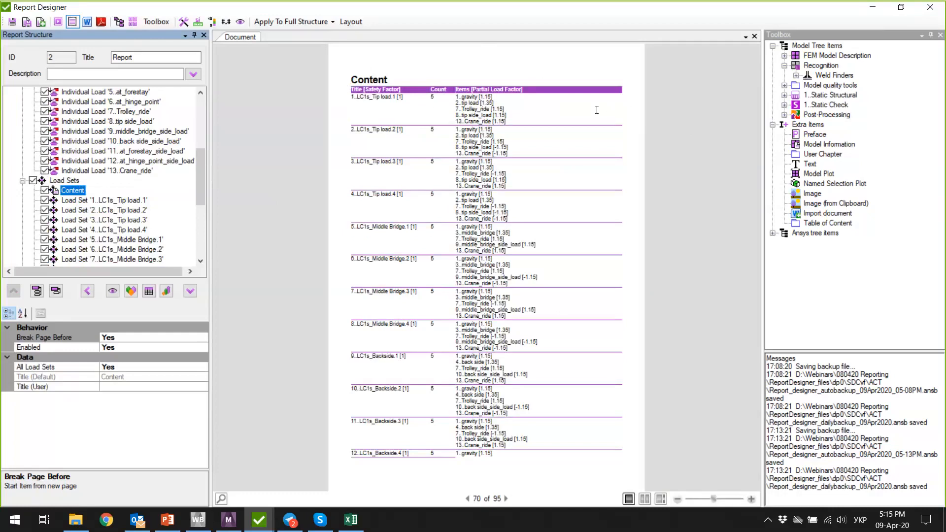
Step: Expand the Load Groups section and generate its Content item
{"action": "scroll", "coordinate": [116, 212], "scroll_direction": "down", "scroll_amount": 5}
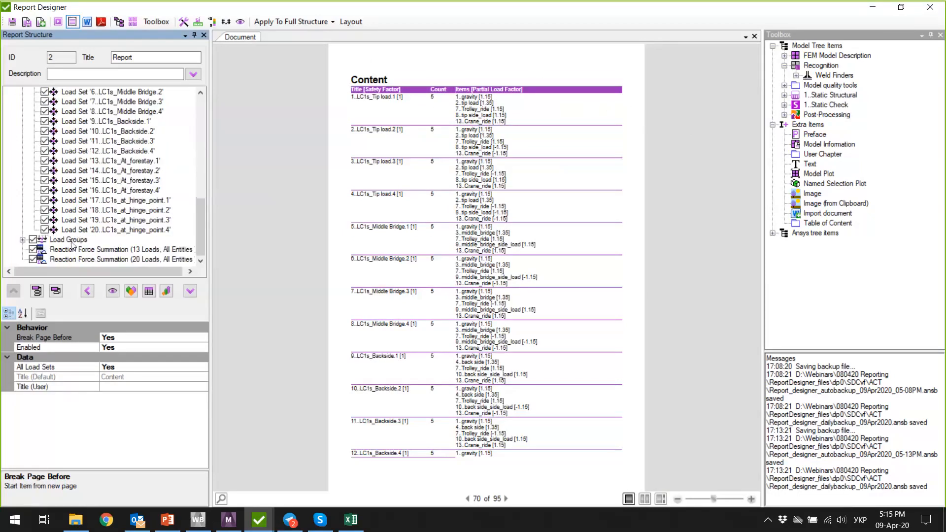
{"action": "left_click", "coordinate": [72, 240]}
{"action": "left_click", "coordinate": [22, 241]}
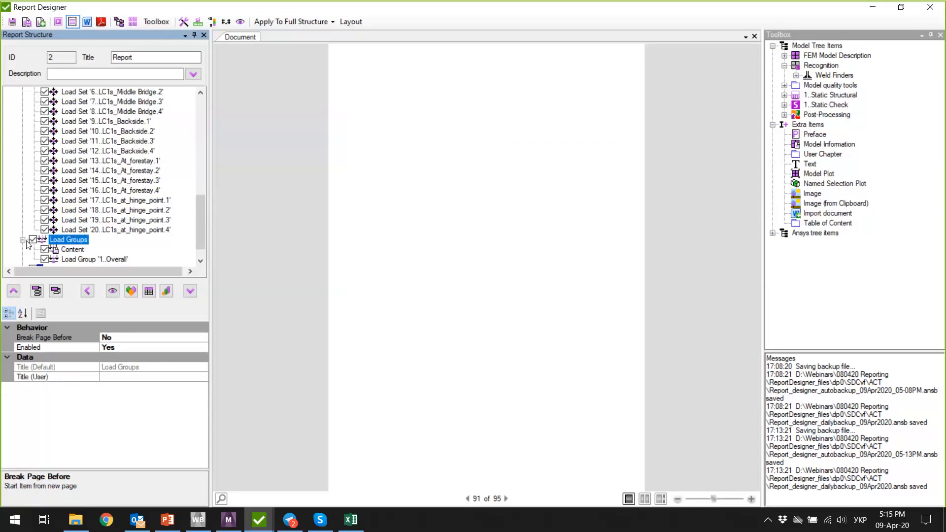
{"action": "right_click", "coordinate": [63, 249]}
{"action": "left_click", "coordinate": [90, 255]}
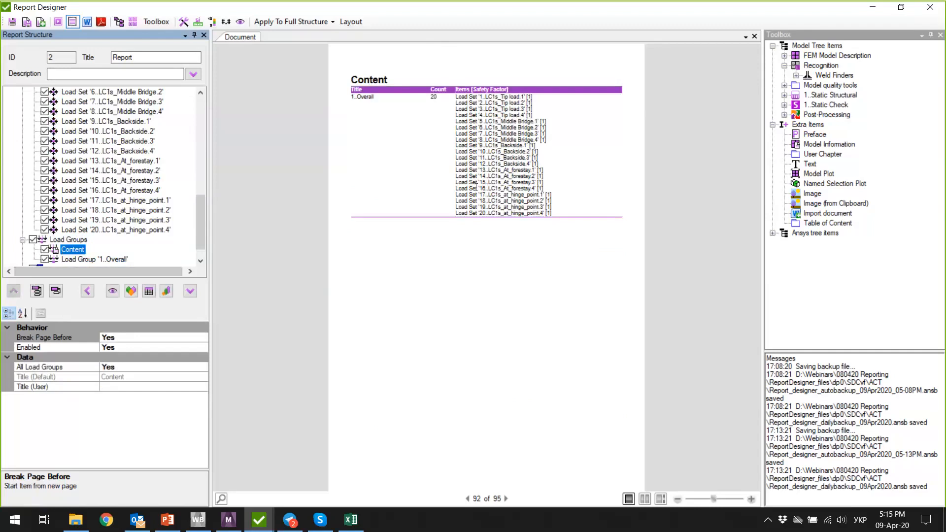
Step: Collapse the Load Groups, Load Sets and Individual Loads sections in the report structure
{"action": "left_click", "coordinate": [22, 239]}
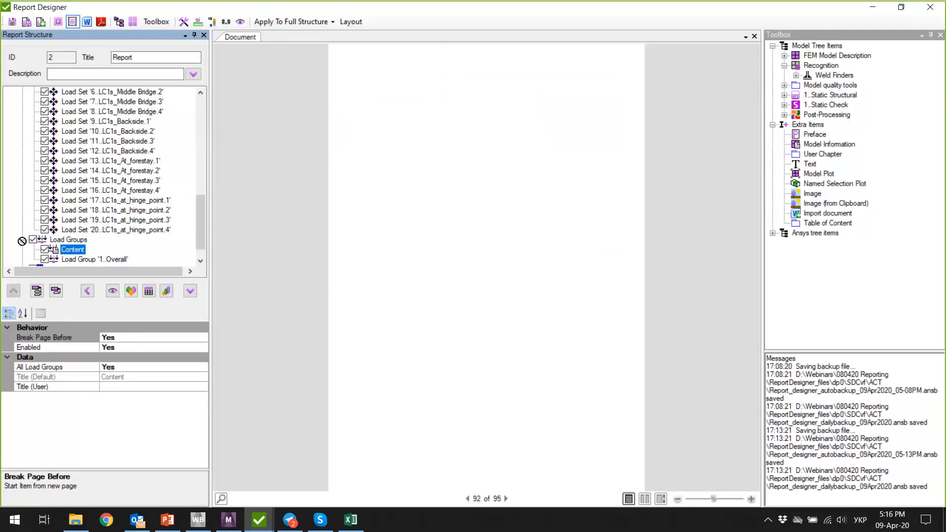
{"action": "scroll", "coordinate": [21, 233], "scroll_direction": "up", "scroll_amount": 10}
{"action": "scroll", "coordinate": [25, 197], "scroll_direction": "up", "scroll_amount": 2}
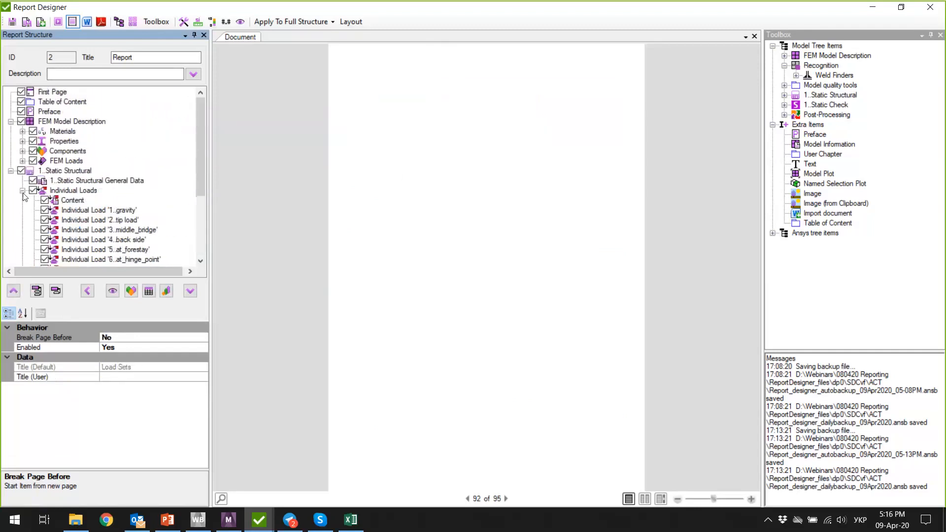
{"action": "left_click", "coordinate": [22, 190]}
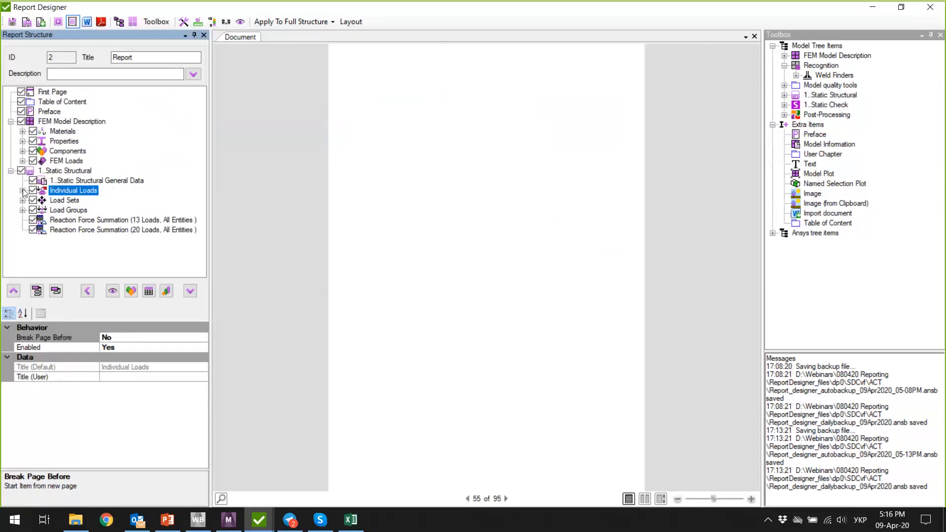
Step: Add a Displacement criteria plot with direction Usum in 1..Default View on All Entities for Individual Load 1..gravity
{"action": "left_click", "coordinate": [22, 191]}
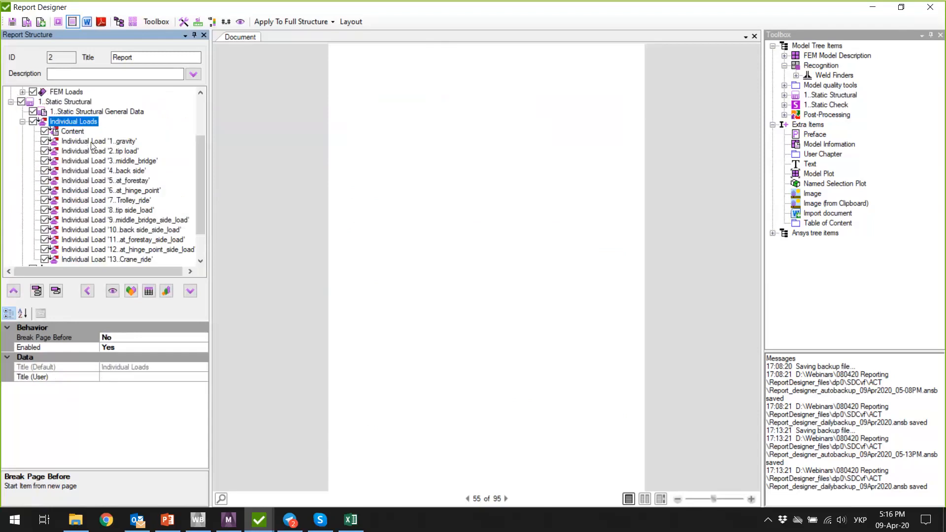
{"action": "left_click_drag", "start_coordinate": [91, 143], "coordinate": [105, 140]}
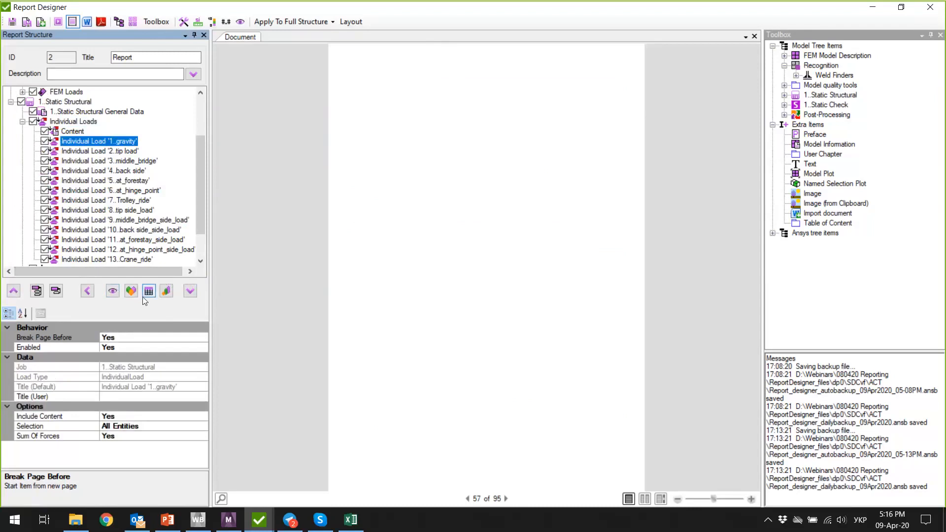
{"action": "left_click", "coordinate": [168, 292]}
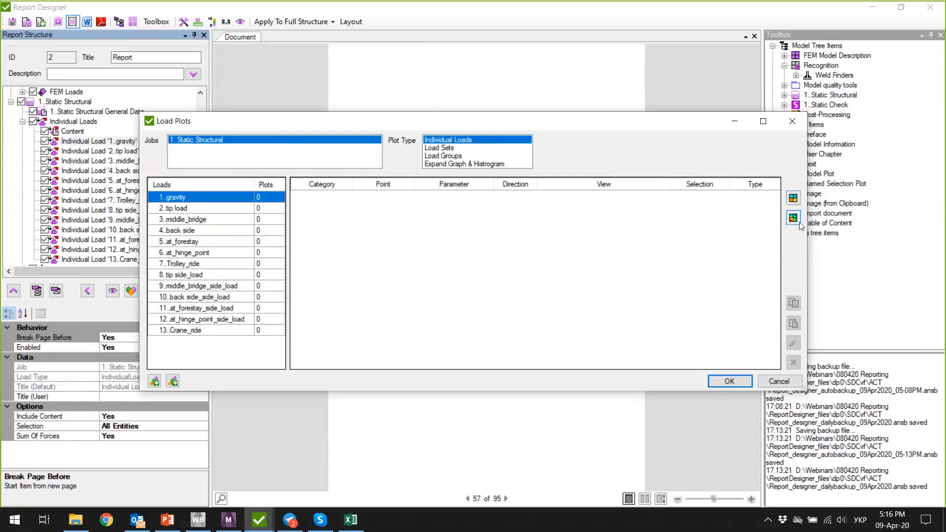
{"action": "left_click", "coordinate": [794, 199]}
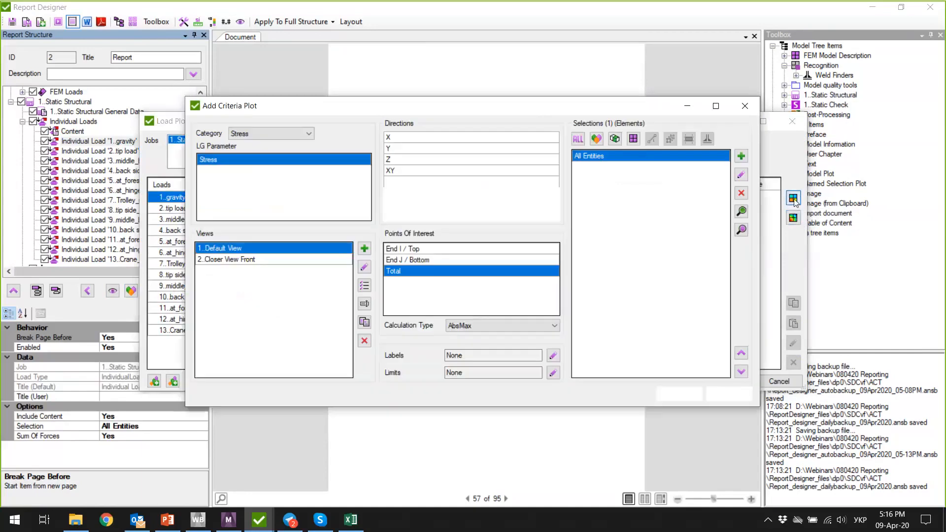
{"action": "left_click", "coordinate": [251, 138]}
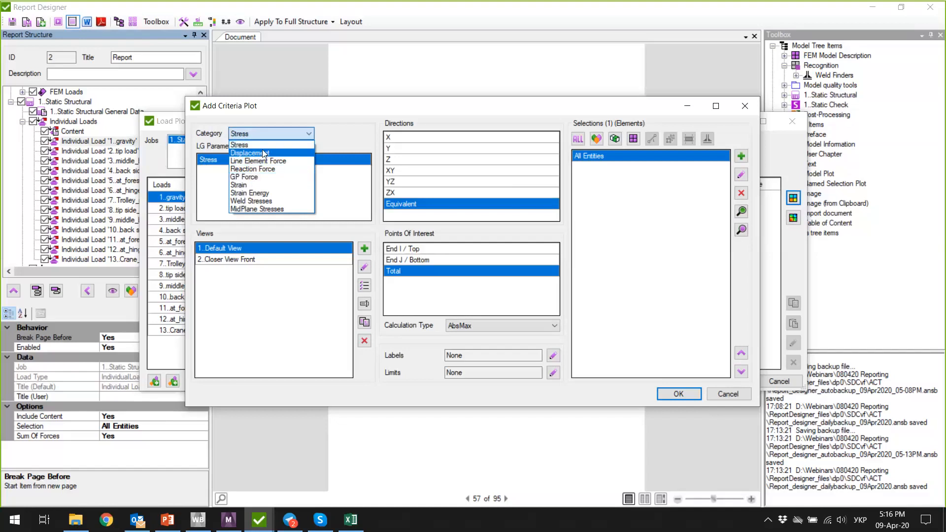
{"action": "left_click", "coordinate": [264, 154]}
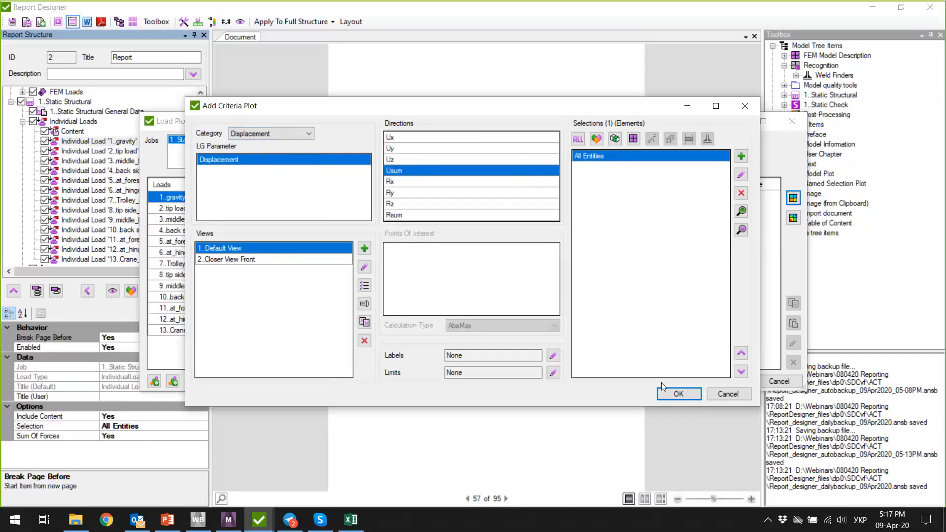
{"action": "left_click", "coordinate": [670, 392]}
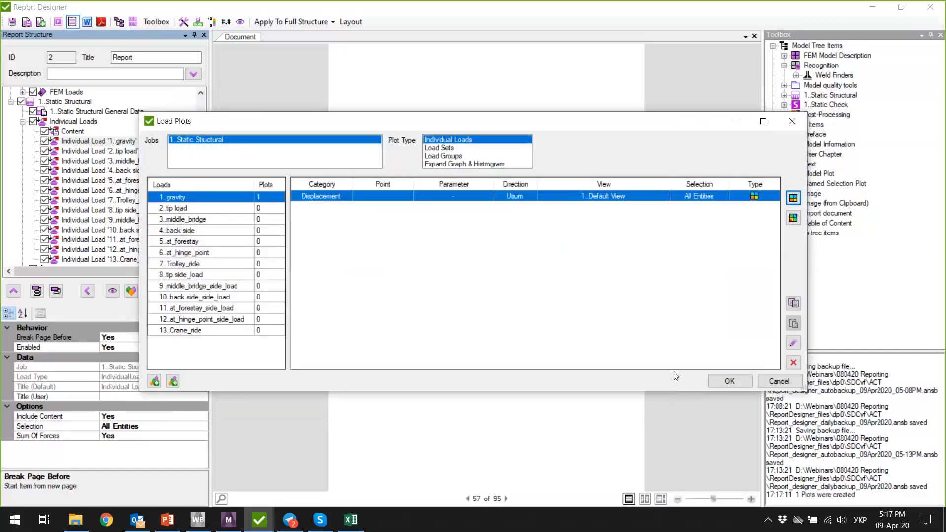
Step: Add an Equivalent Stress plot at point Total, AbsMax, in 1..Default View for 1..gravity and accept the load plots
{"action": "left_click", "coordinate": [794, 198]}
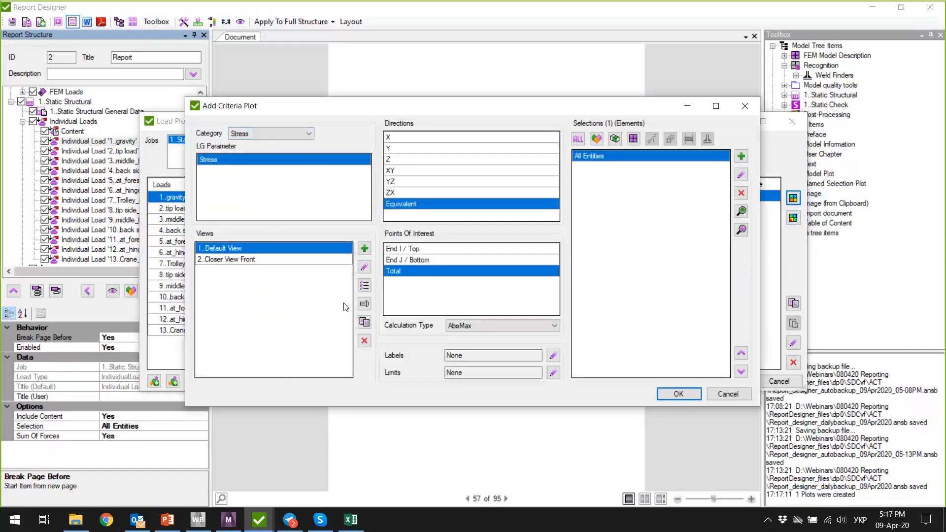
{"action": "left_click", "coordinate": [668, 393]}
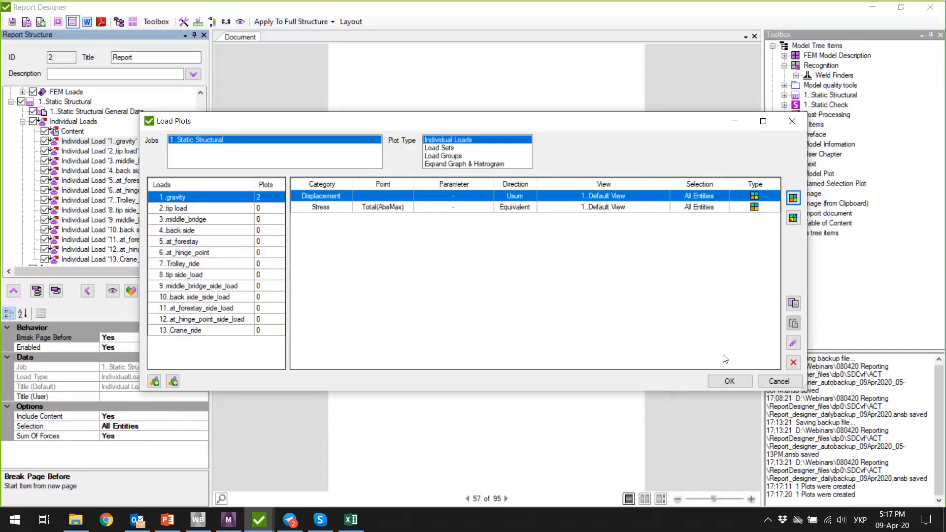
{"action": "left_click", "coordinate": [726, 383]}
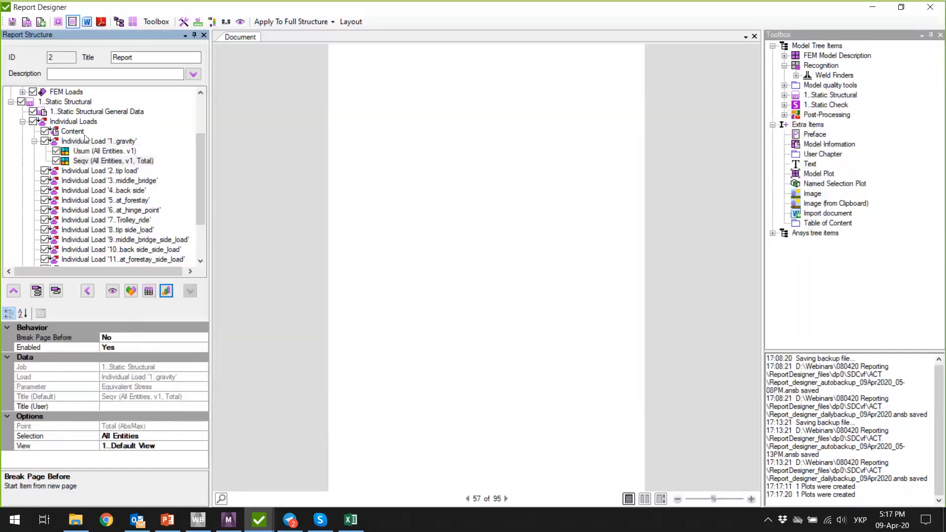
Step: Add a detailed Extreme Stress table on All Entities to Individual Load 1..gravity
{"action": "right_click", "coordinate": [124, 142]}
{"action": "left_click", "coordinate": [437, 153]}
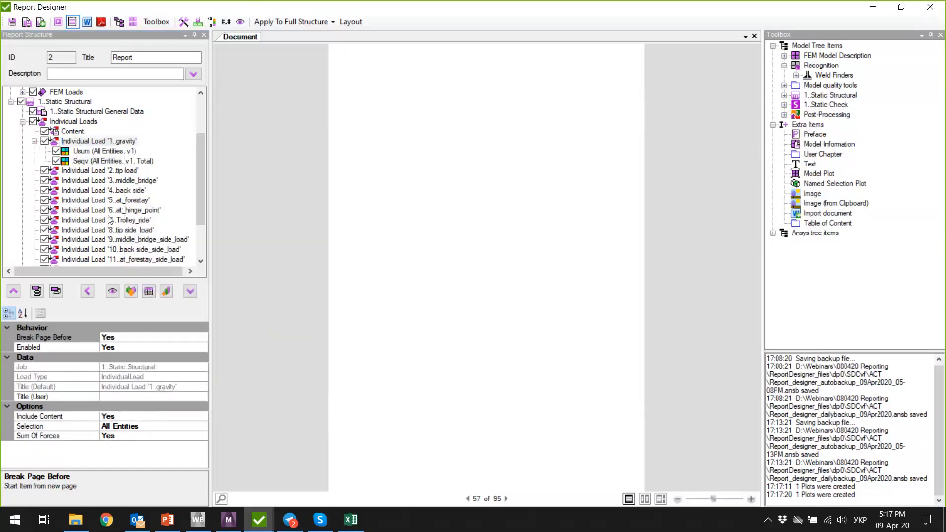
{"action": "left_click", "coordinate": [149, 291]}
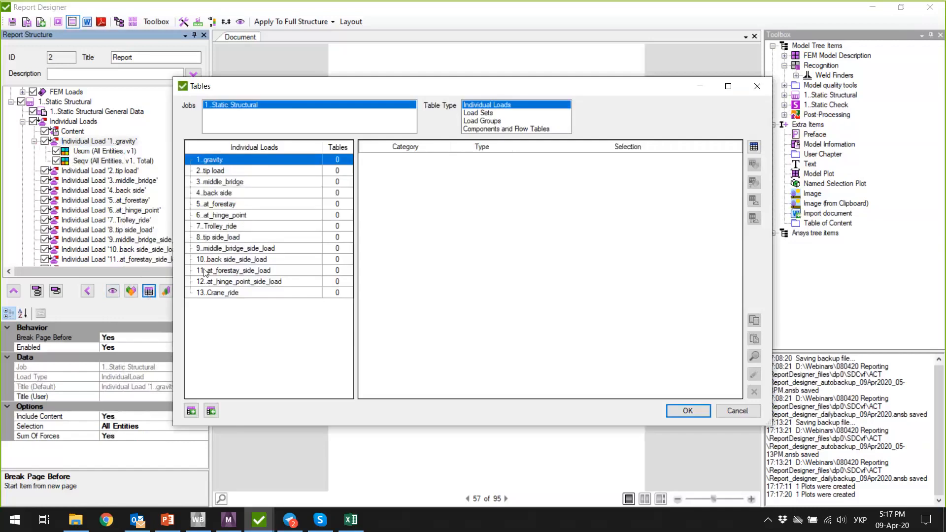
{"action": "left_click", "coordinate": [755, 147]}
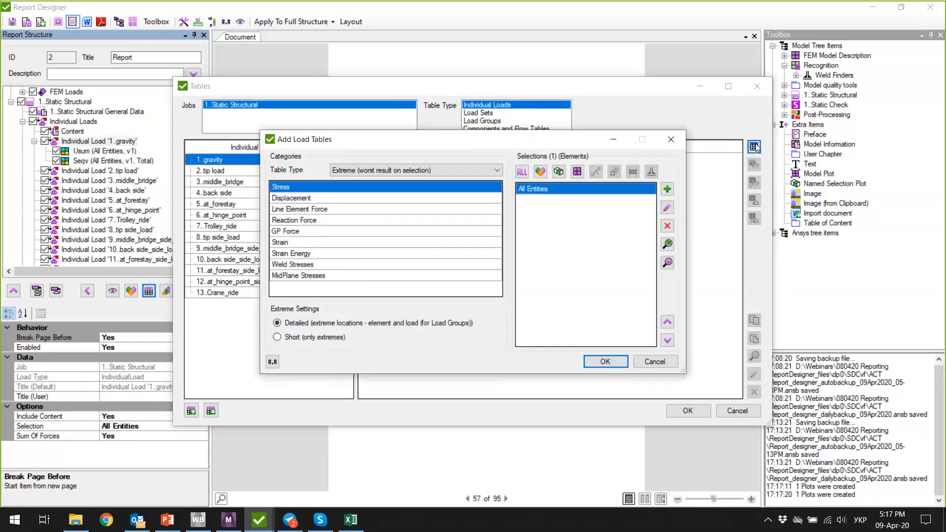
{"action": "left_click", "coordinate": [395, 168]}
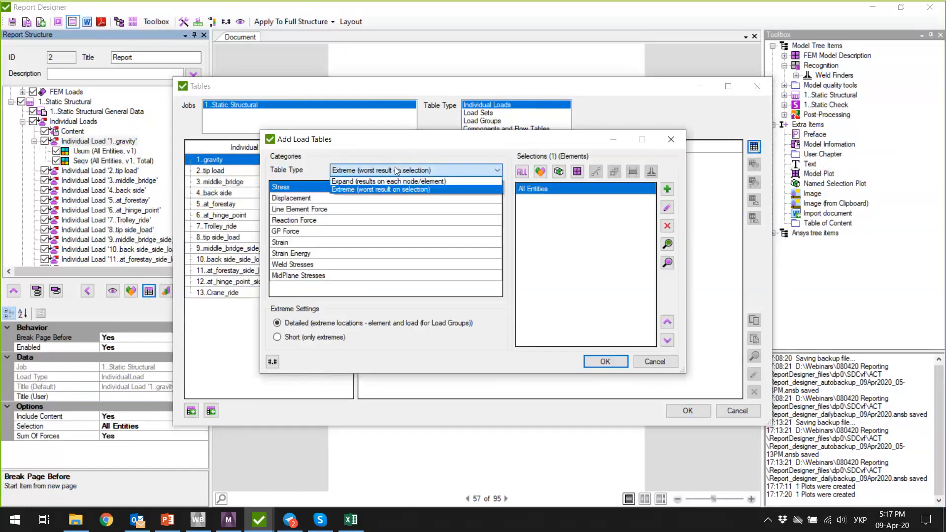
{"action": "left_click", "coordinate": [394, 167]}
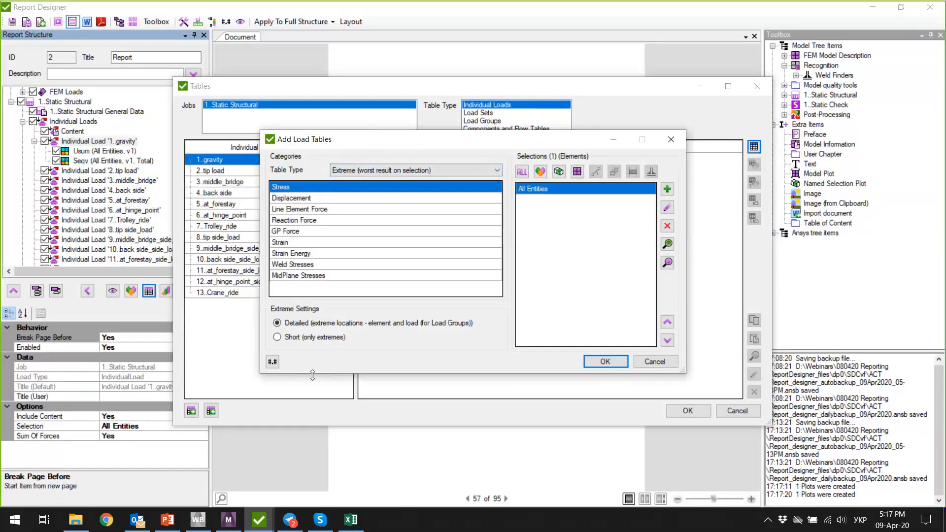
{"action": "left_click", "coordinate": [598, 363]}
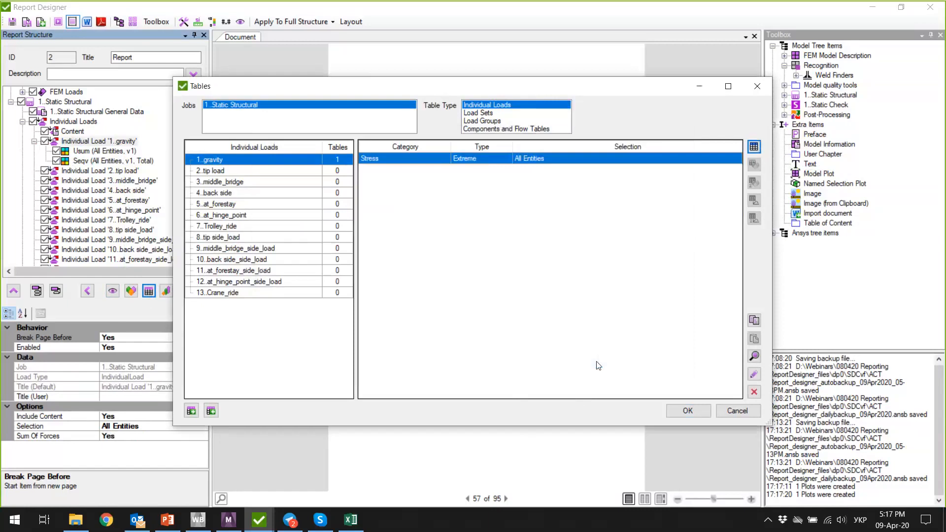
{"action": "left_click", "coordinate": [686, 412]}
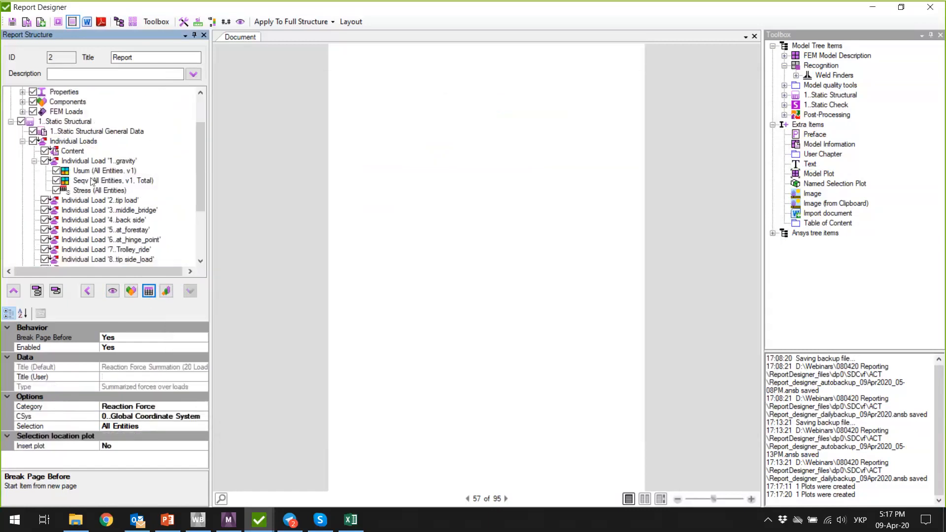
Step: Generate the Individual Load '1..gravity' item with its plots and table
{"action": "left_click", "coordinate": [122, 161]}
{"action": "right_click", "coordinate": [123, 162]}
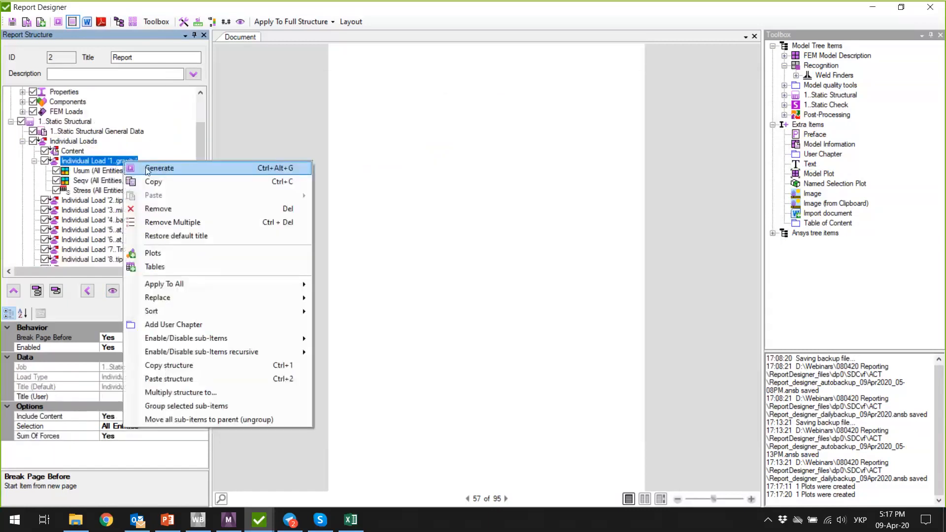
{"action": "left_click", "coordinate": [146, 169]}
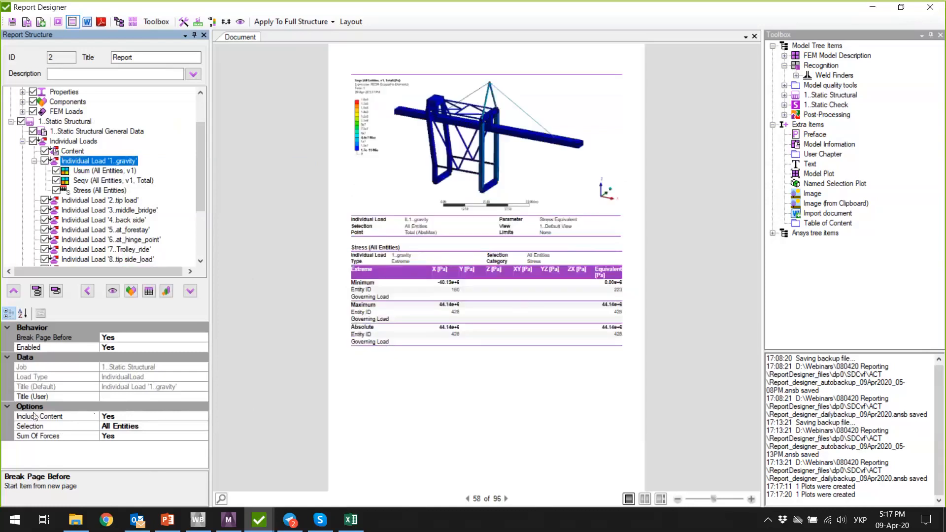
Step: Check the Sum Of Forces option of 1..gravity and view its preceding report page enlarged in continuous page view
{"action": "left_click", "coordinate": [113, 438]}
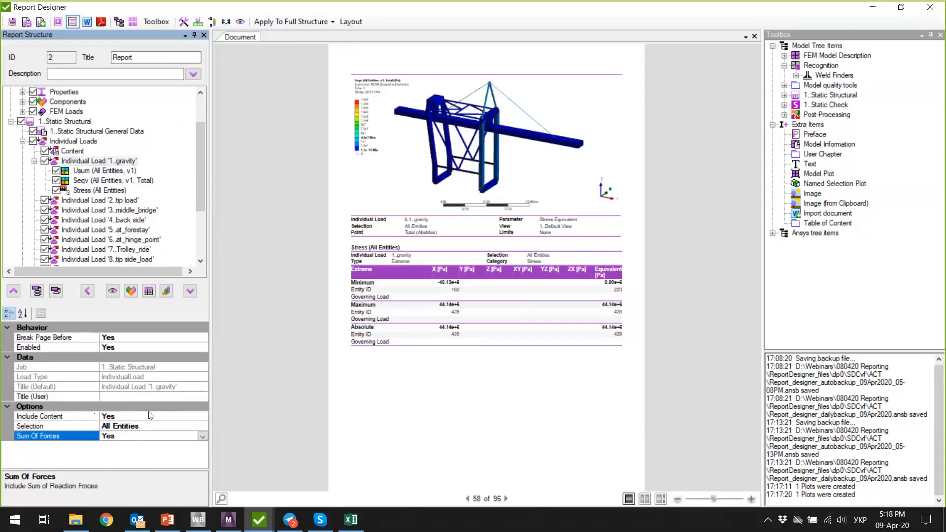
{"action": "left_click", "coordinate": [467, 499]}
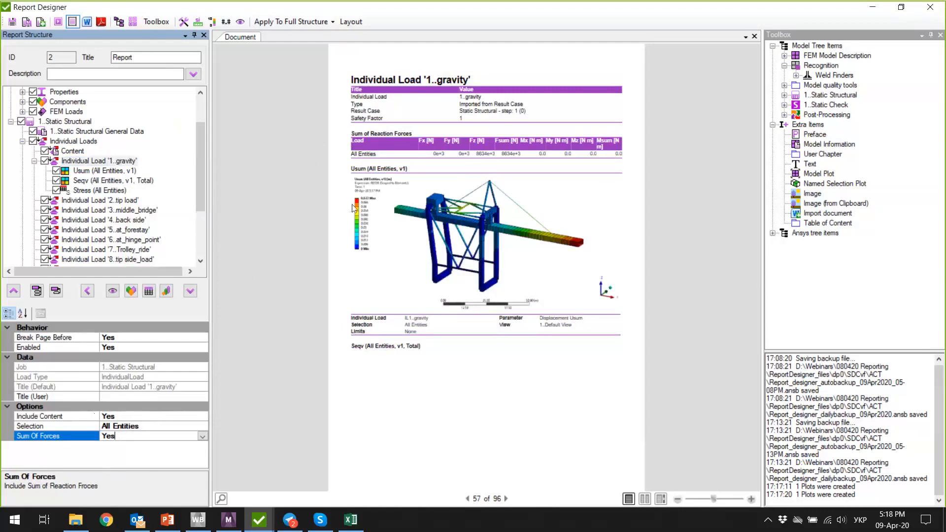
{"action": "left_click", "coordinate": [661, 499]}
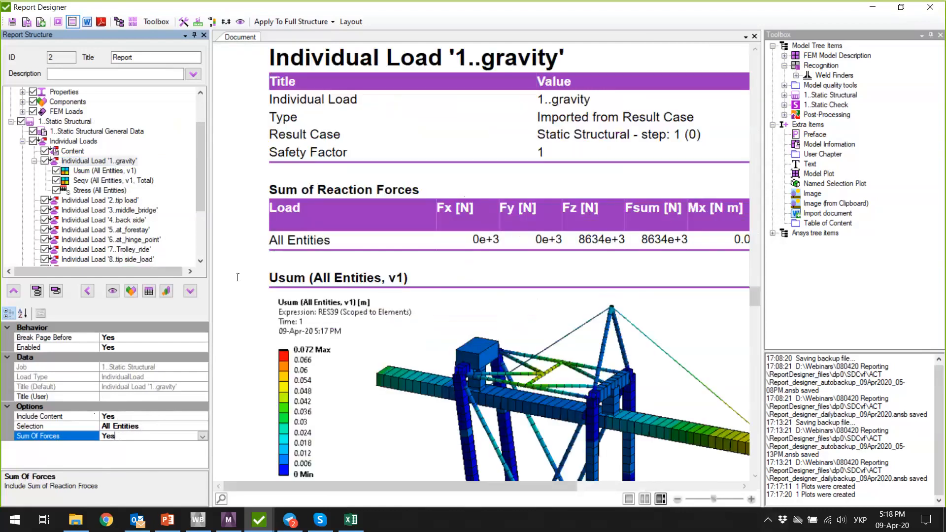
Step: Examine the reaction forces, Usum plot, Seqv plot and Stress table of 1..gravity page by page in single-page view
{"action": "scroll", "coordinate": [288, 354], "scroll_direction": "down", "scroll_amount": 1}
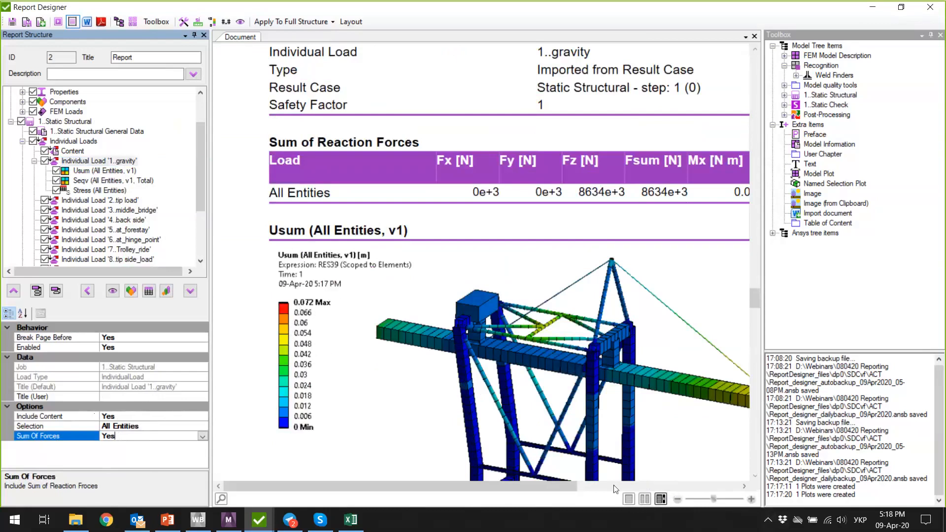
{"action": "left_click_drag", "start_coordinate": [511, 489], "coordinate": [549, 485]}
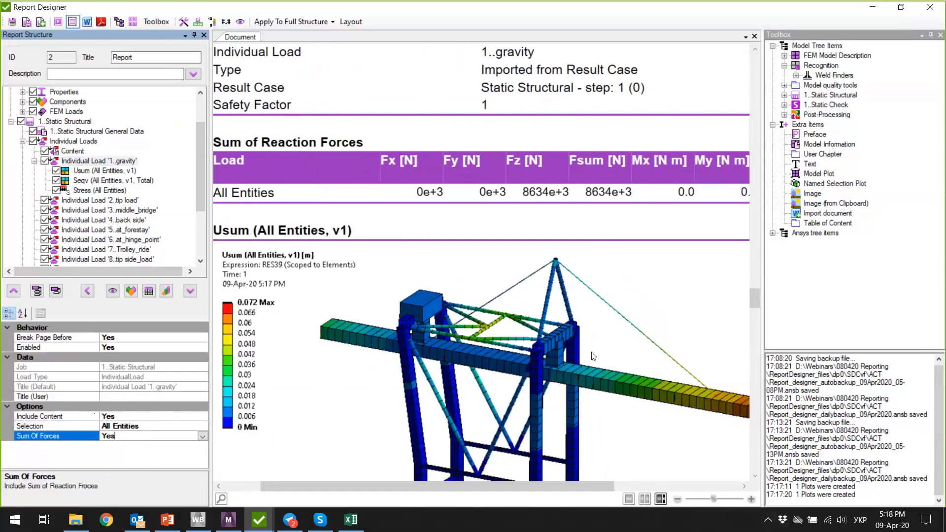
{"action": "scroll", "coordinate": [594, 355], "scroll_direction": "down", "scroll_amount": 1}
{"action": "left_click", "coordinate": [628, 499]}
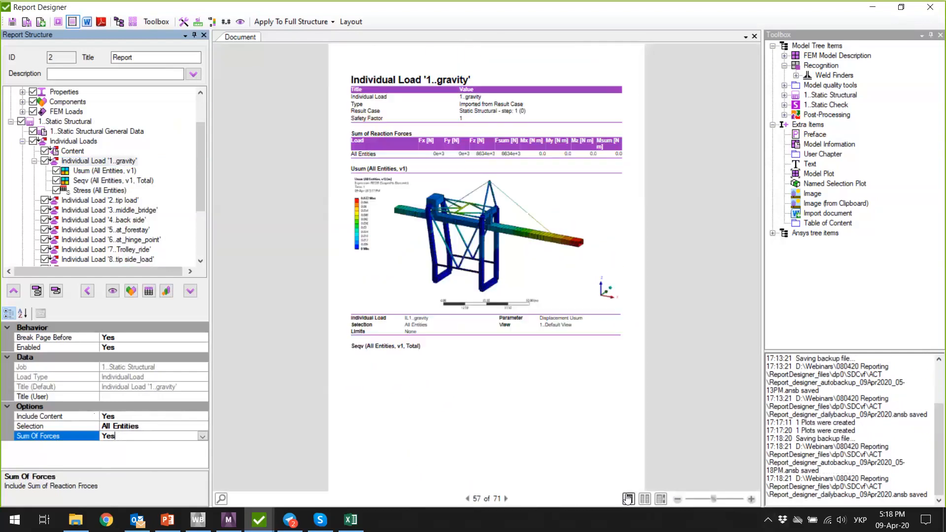
{"action": "scroll", "coordinate": [160, 231], "scroll_direction": "down", "scroll_amount": 1}
{"action": "left_click", "coordinate": [105, 150]}
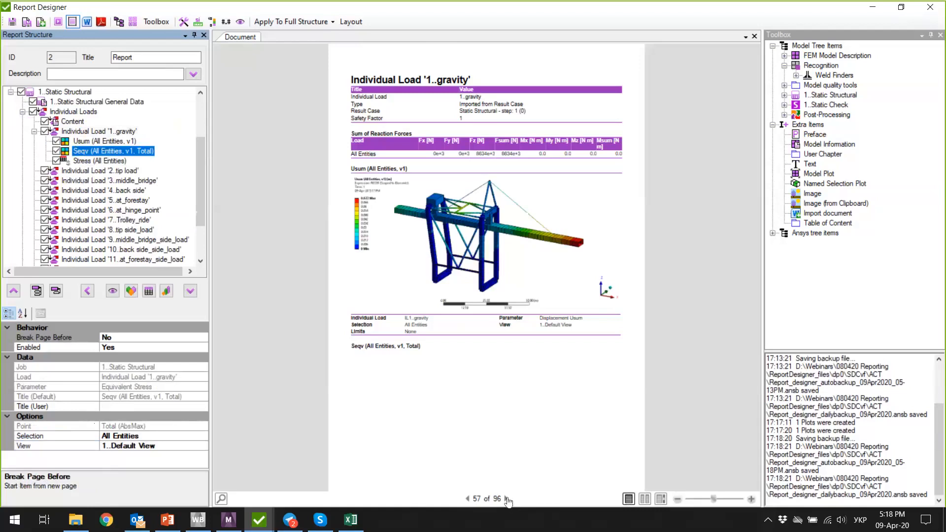
{"action": "left_click", "coordinate": [507, 498]}
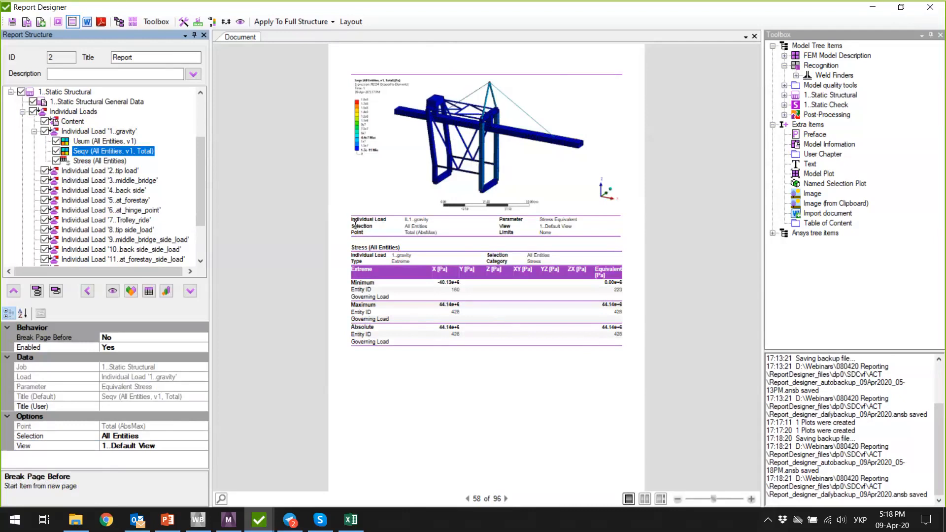
Step: Move the Stress (All Entities) table of 1..gravity above the Seqv plot and return it below the plot
{"action": "left_click", "coordinate": [82, 160]}
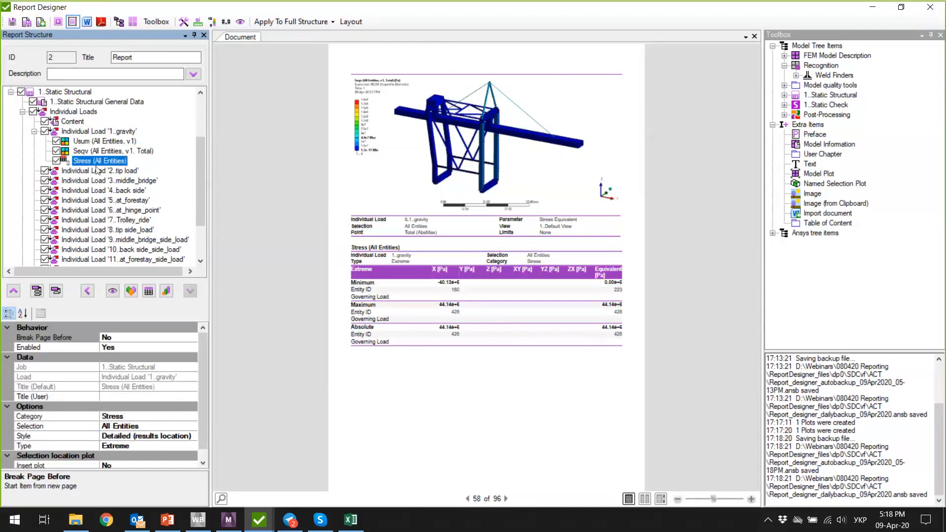
{"action": "left_click", "coordinate": [13, 291]}
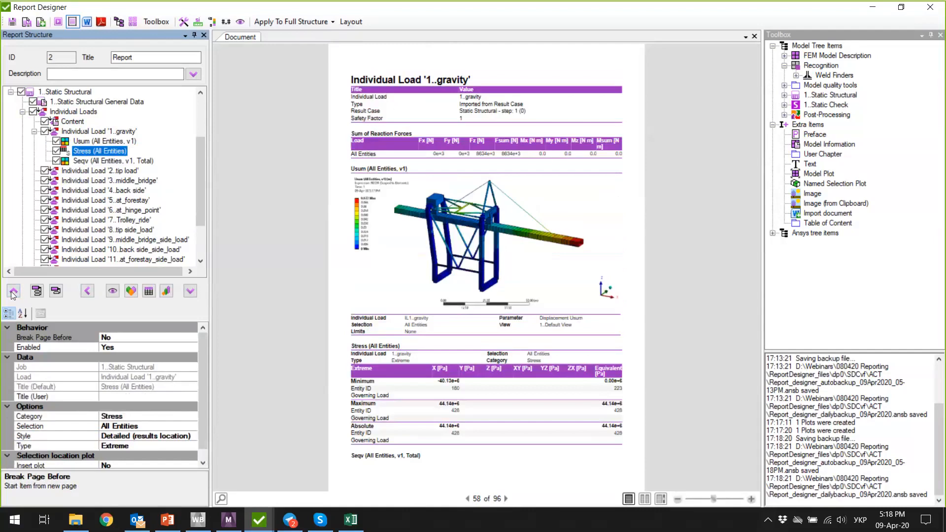
{"action": "left_click", "coordinate": [195, 292]}
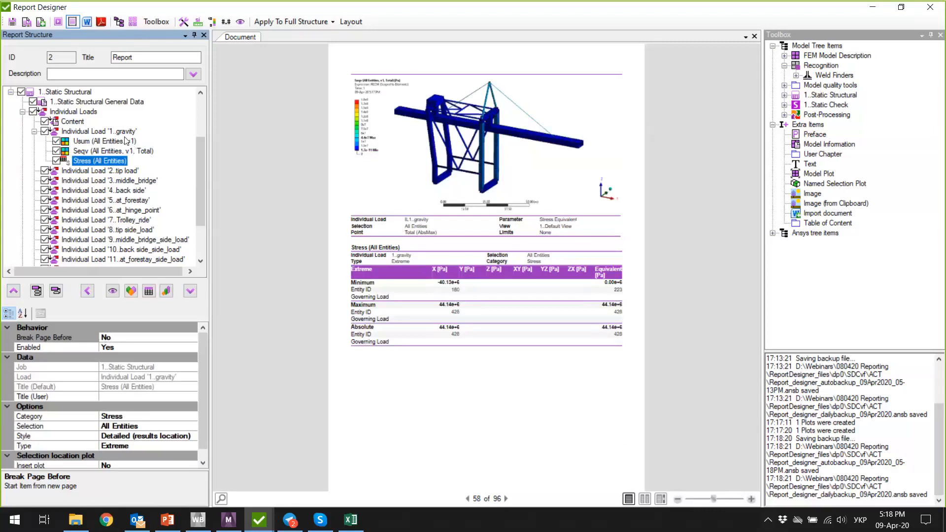
Step: Copy the structure of Individual Load '1..gravity'
{"action": "left_click", "coordinate": [99, 141]}
{"action": "left_click", "coordinate": [98, 161]}
{"action": "left_click", "coordinate": [106, 130]}
{"action": "right_click", "coordinate": [107, 130]}
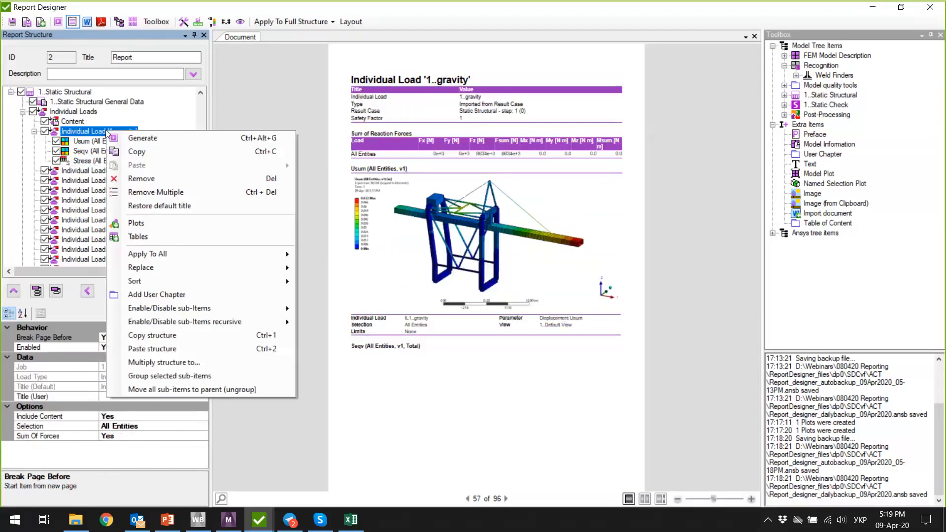
{"action": "left_click", "coordinate": [152, 336]}
Step: Nest Individual Load '2..tip load' under 1..gravity and return it to its place directly after that load
{"action": "left_click", "coordinate": [90, 170]}
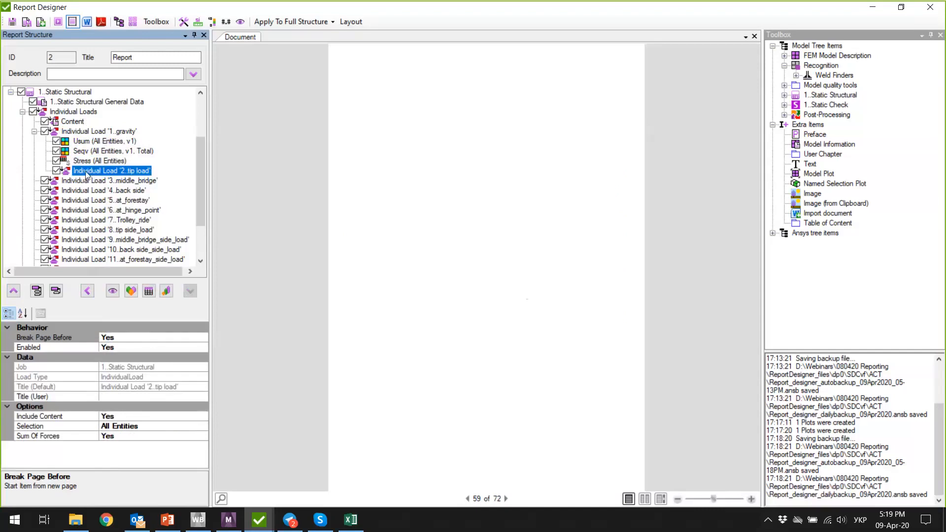
{"action": "left_click", "coordinate": [85, 294]}
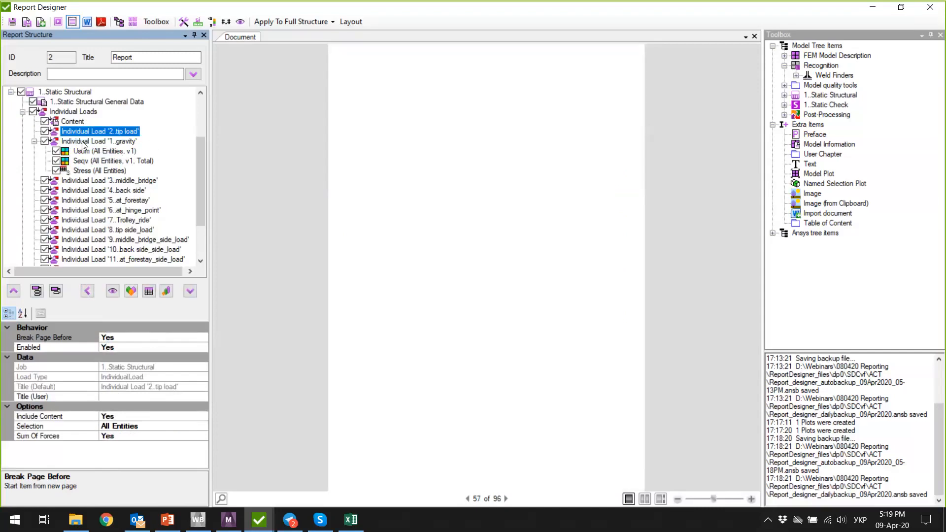
{"action": "left_click", "coordinate": [190, 291]}
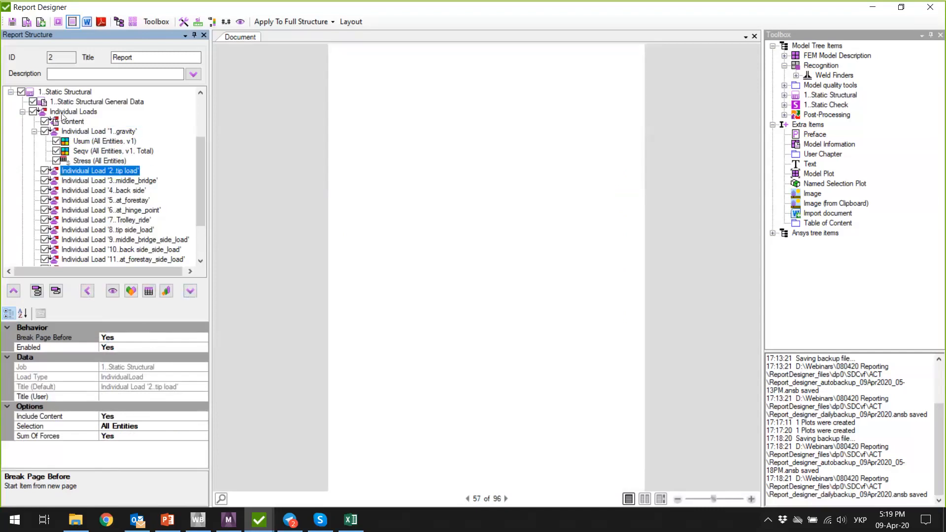
Step: Paste the copied structure into Individual Load '2..tip load'
{"action": "right_click", "coordinate": [87, 171]}
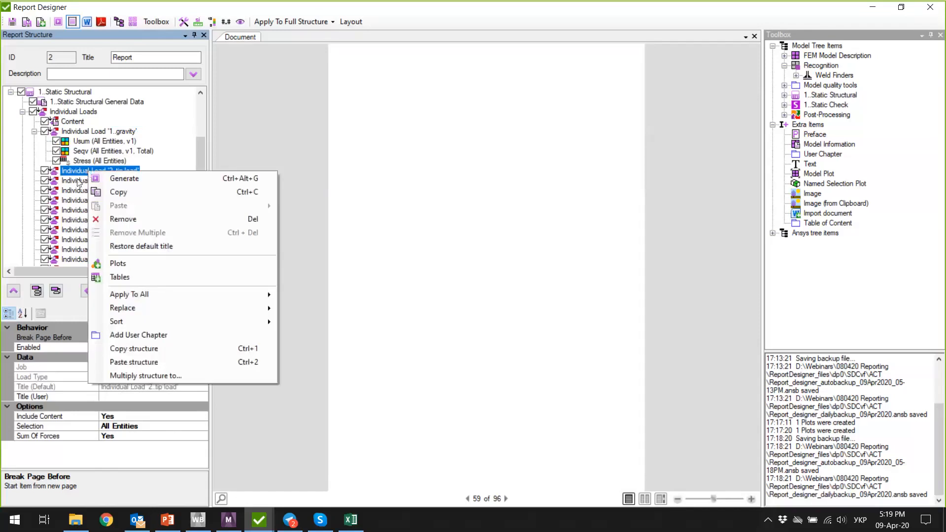
{"action": "left_click", "coordinate": [153, 359]}
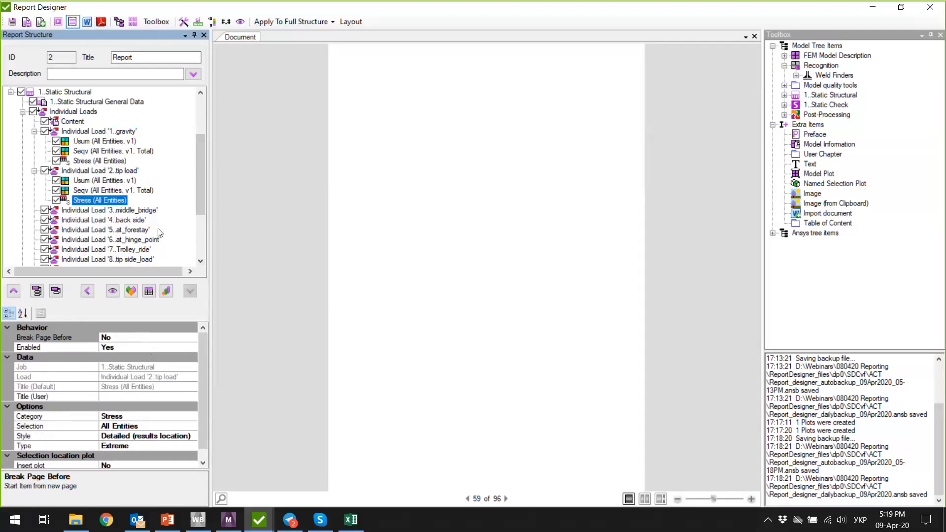
Step: Copy the Displacement Usum and Equivalent Stress plots of 1..gravity to individual loads 3..middle_bridge through 13..Crane_ride
{"action": "left_click", "coordinate": [167, 293]}
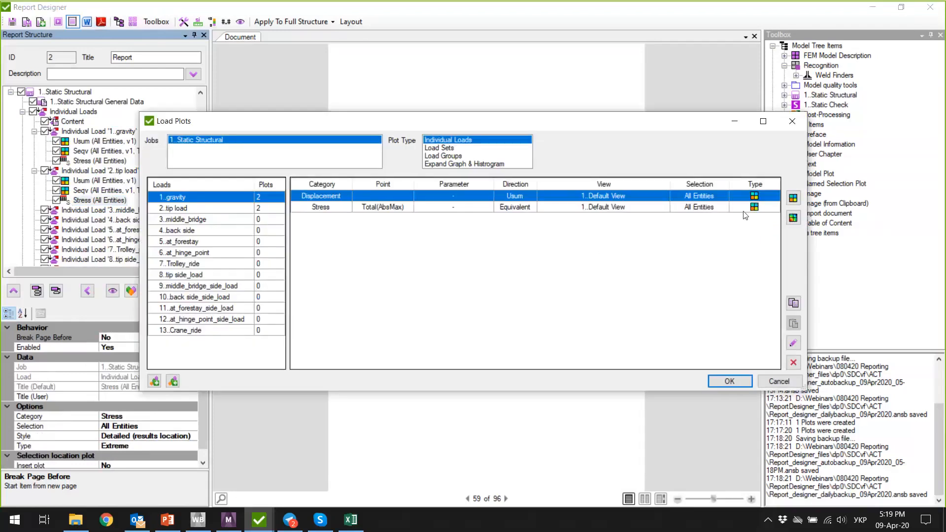
{"action": "left_click", "coordinate": [347, 207], "text": "shift"}
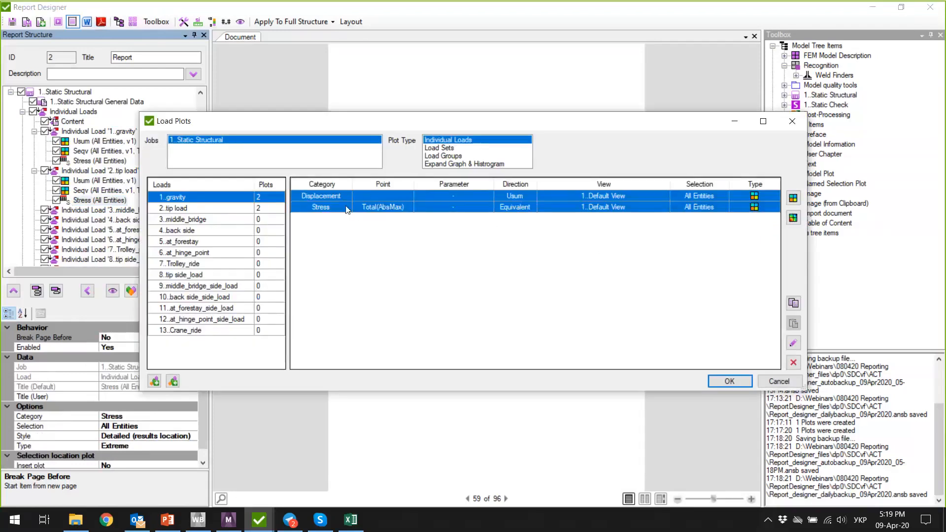
{"action": "left_click", "coordinate": [794, 304]}
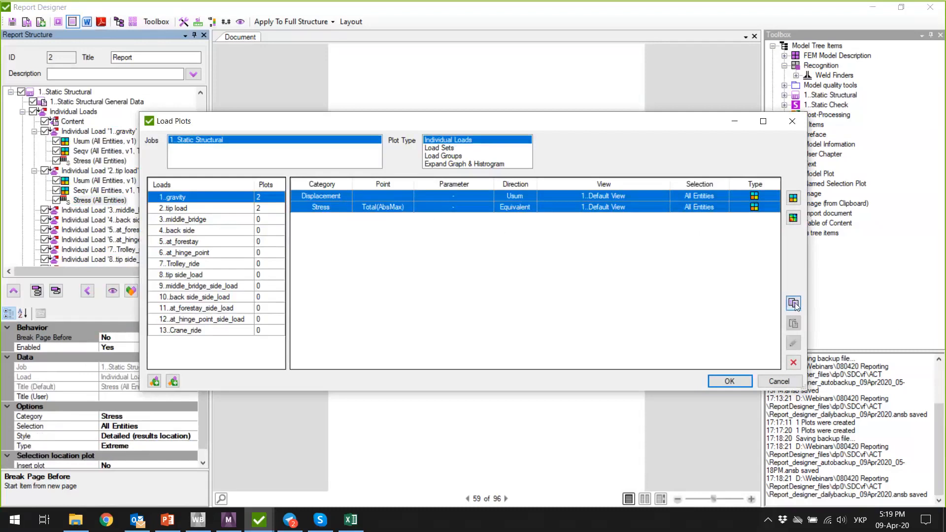
{"action": "left_click", "coordinate": [203, 218]}
{"action": "left_click", "coordinate": [229, 330], "text": "shift"}
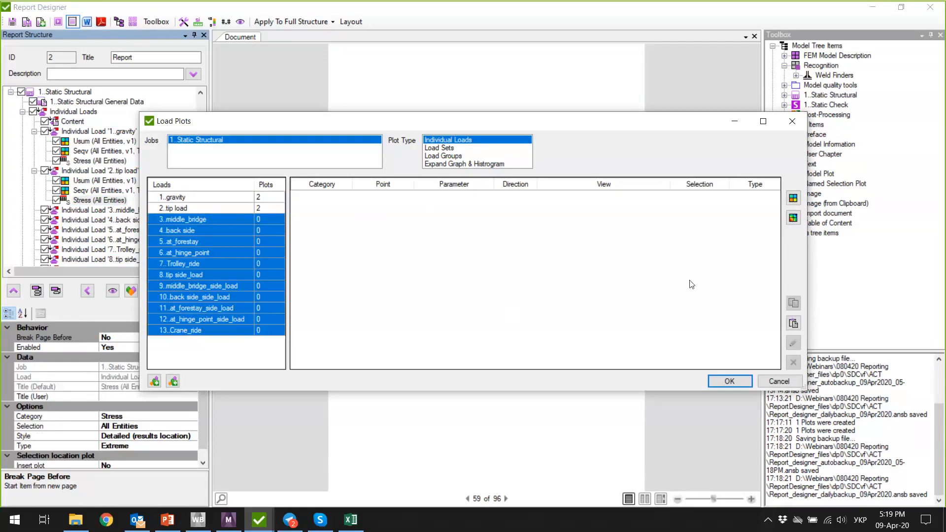
{"action": "left_click", "coordinate": [793, 324]}
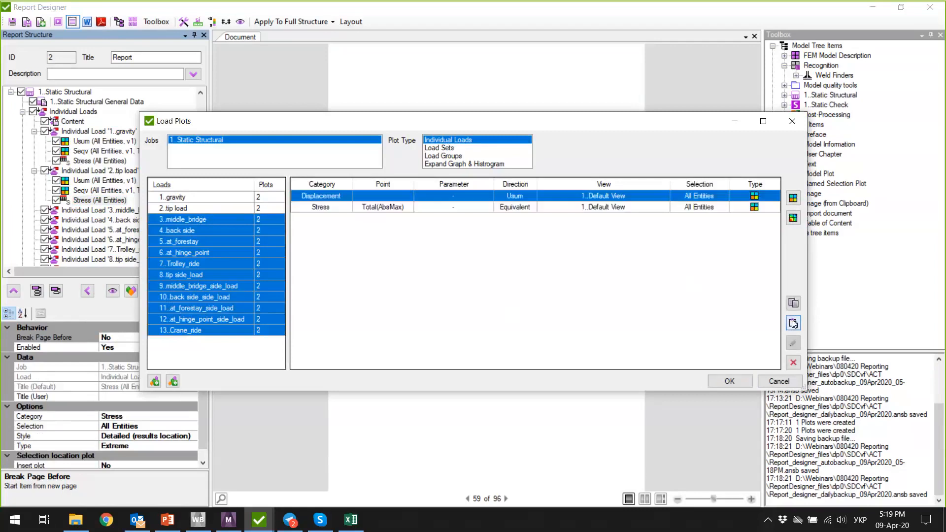
Step: Paste the copied Displacement and Stress plots to all load sets of 1..Static Structural
{"action": "left_click", "coordinate": [465, 148]}
{"action": "scroll", "coordinate": [266, 362], "scroll_direction": "down", "scroll_amount": 2}
{"action": "left_click", "coordinate": [267, 362]}
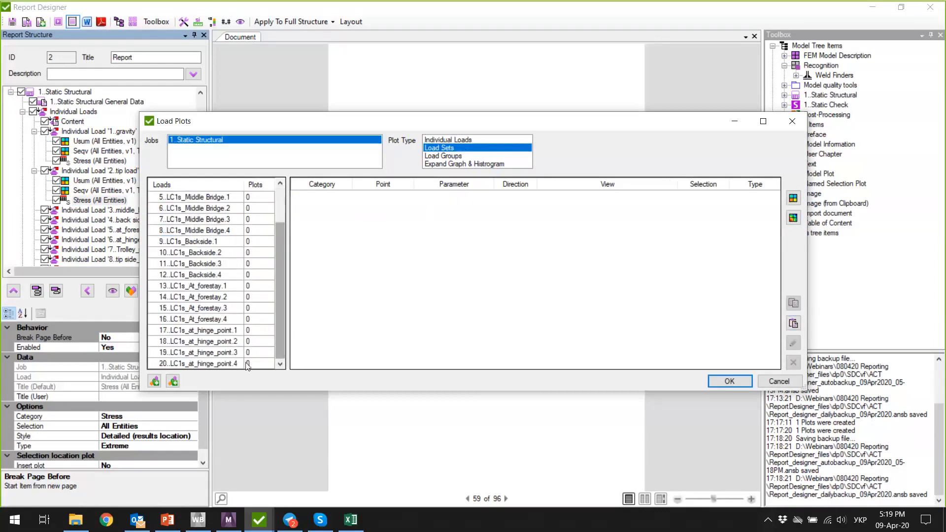
{"action": "key", "text": "ctrl+a"}
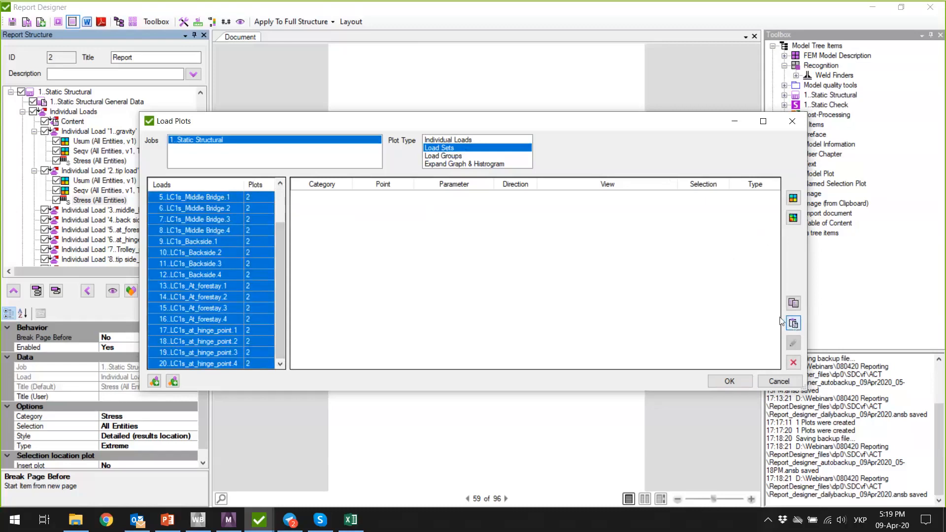
Step: Paste the copied plots to load group 1..Overall and accept the load plots
{"action": "left_click", "coordinate": [442, 156]}
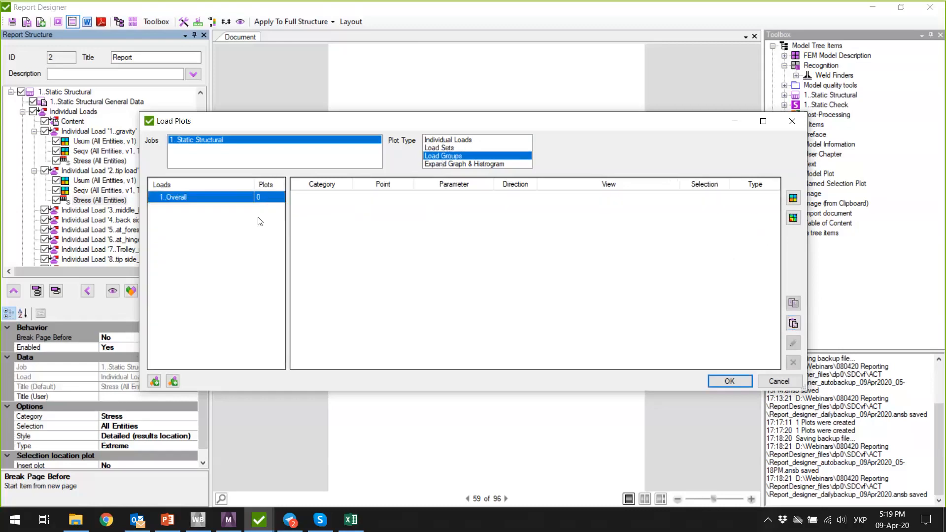
{"action": "left_click", "coordinate": [794, 324]}
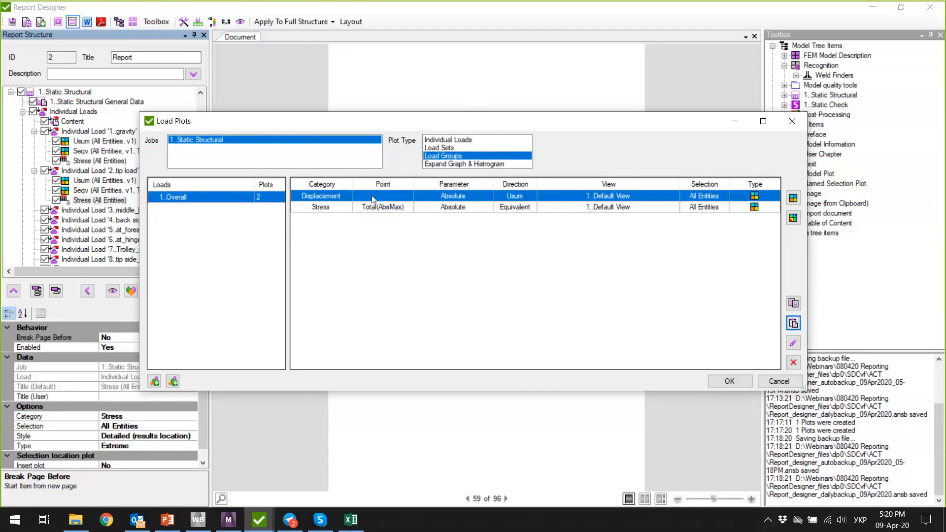
{"action": "left_click", "coordinate": [728, 381]}
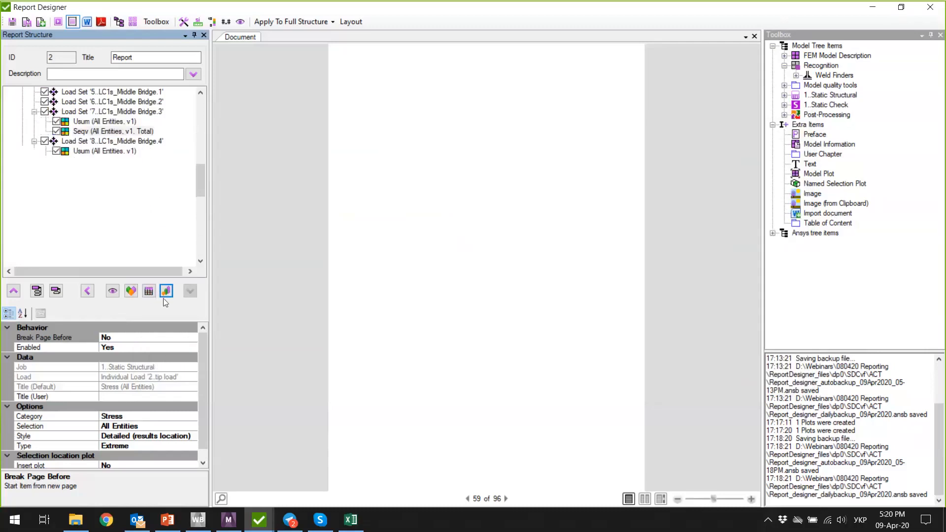
Step: Copy the Extreme Stress table of 1..gravity to individual loads 3..middle_bridge through 13..Crane_ride
{"action": "scroll", "coordinate": [133, 151], "scroll_direction": "up", "scroll_amount": 15}
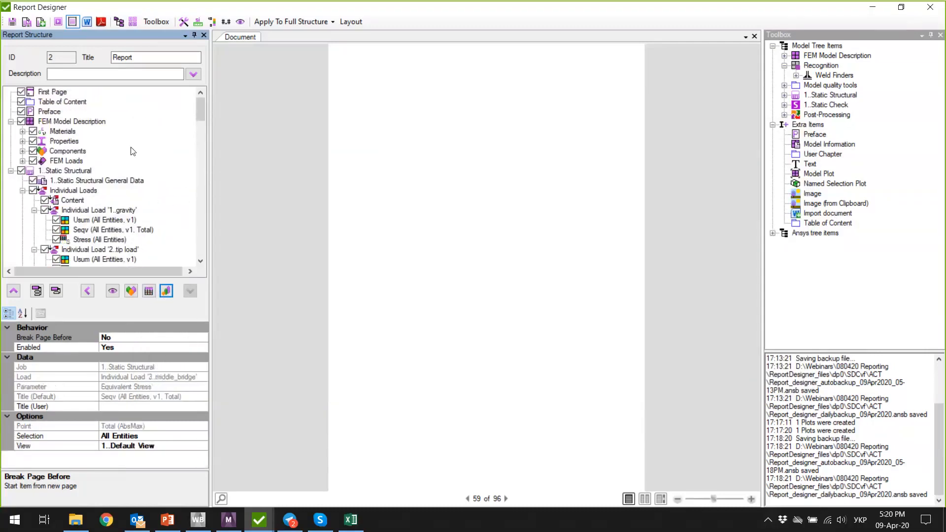
{"action": "scroll", "coordinate": [133, 152], "scroll_direction": "down", "scroll_amount": 3}
{"action": "left_click", "coordinate": [149, 291]}
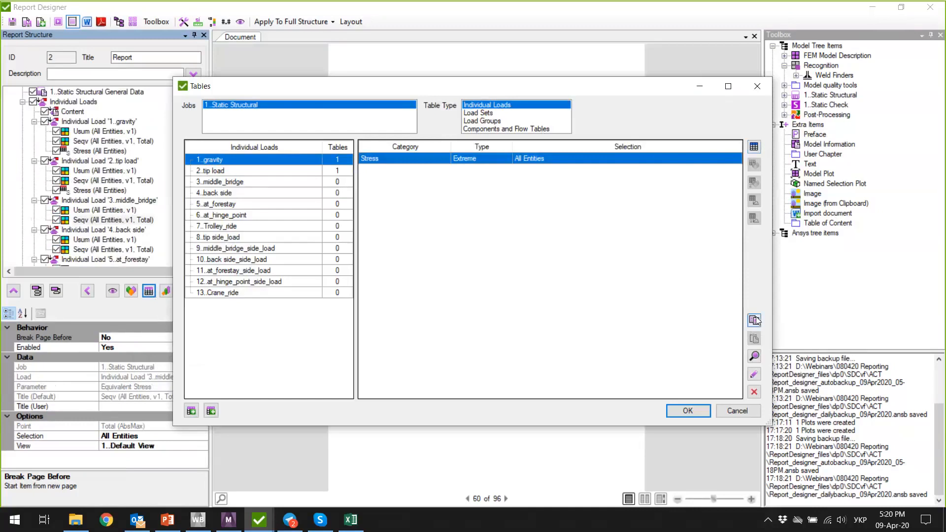
{"action": "left_click", "coordinate": [306, 182]}
{"action": "left_click", "coordinate": [303, 293], "text": "shift"}
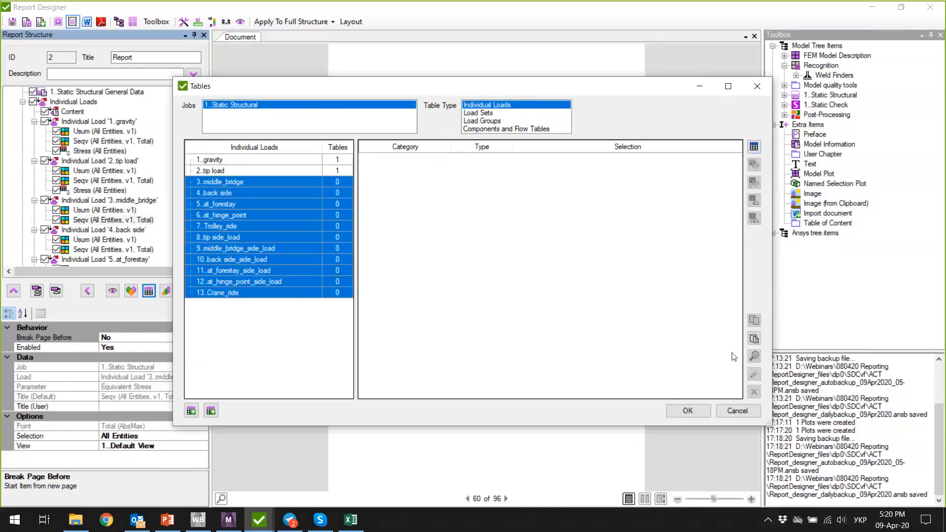
{"action": "left_click", "coordinate": [755, 338]}
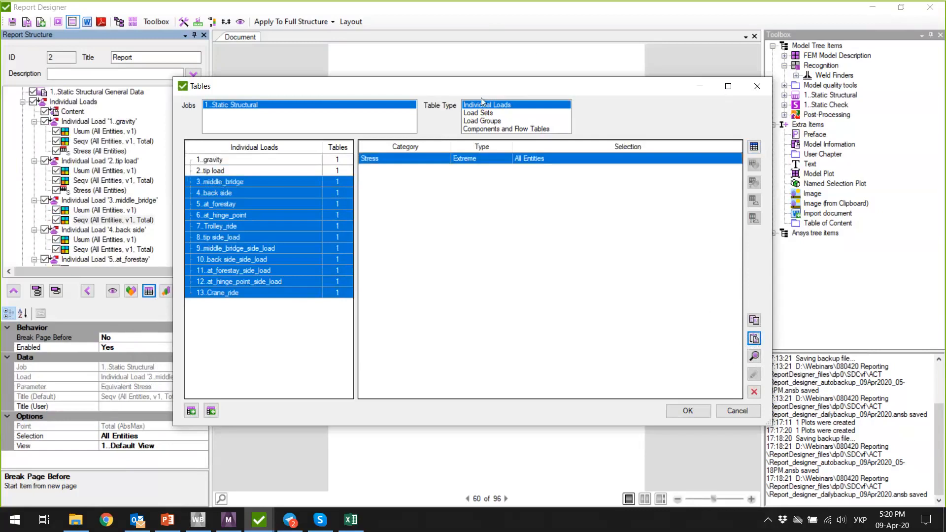
Step: Paste the copied Extreme Stress table to load sets 1..LC1s_Tip load.1 through 20..LC1s_at_hinge_point.4
{"action": "left_click", "coordinate": [482, 114]}
{"action": "left_click", "coordinate": [283, 372], "text": "shift"}
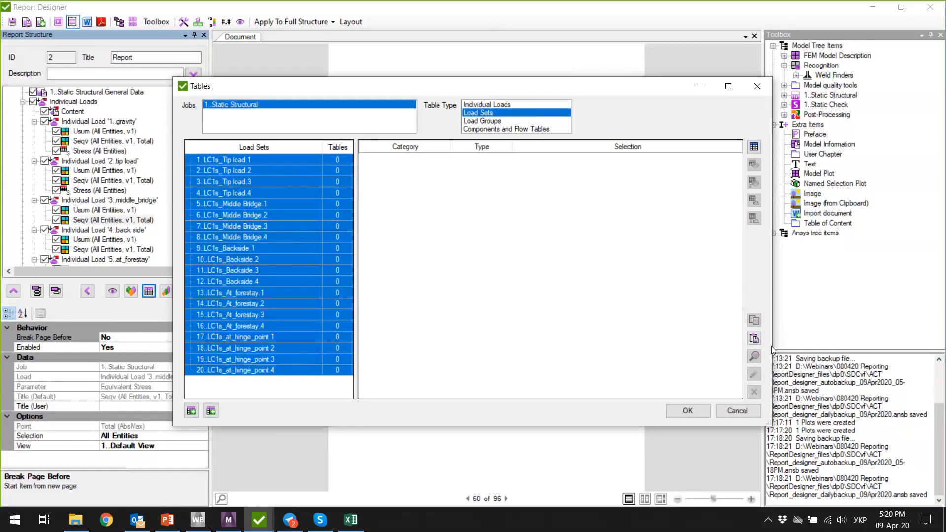
{"action": "left_click", "coordinate": [754, 339]}
Step: Paste the copied Extreme Stress table to load group 1..Overall and accept the tables
{"action": "left_click", "coordinate": [493, 121]}
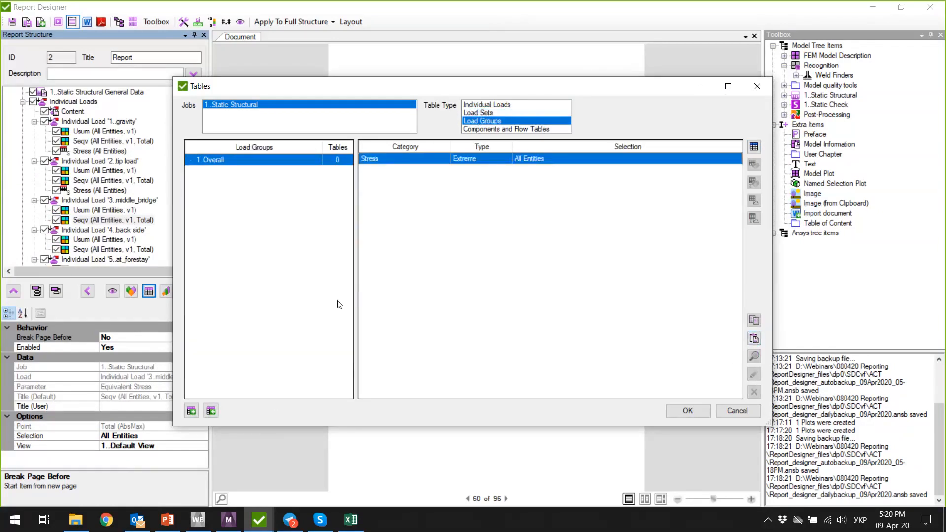
{"action": "left_click", "coordinate": [754, 338]}
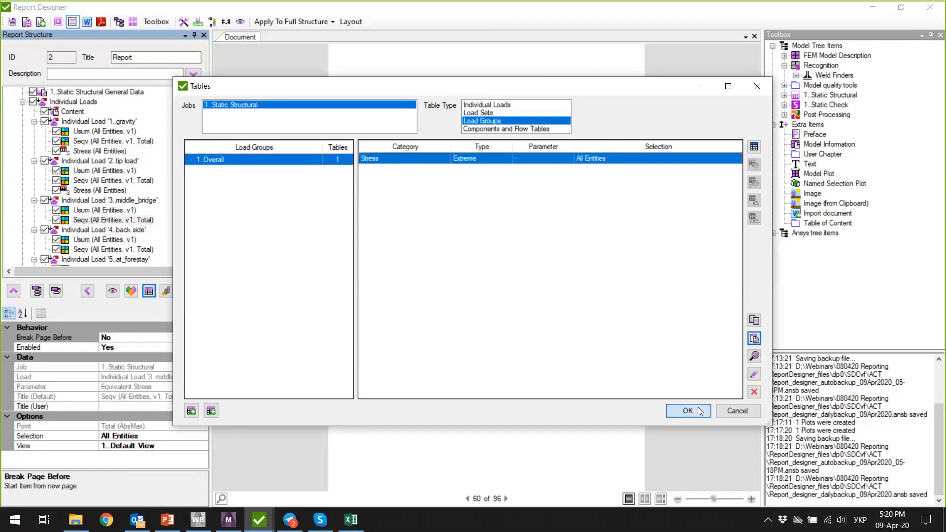
{"action": "left_click", "coordinate": [688, 411]}
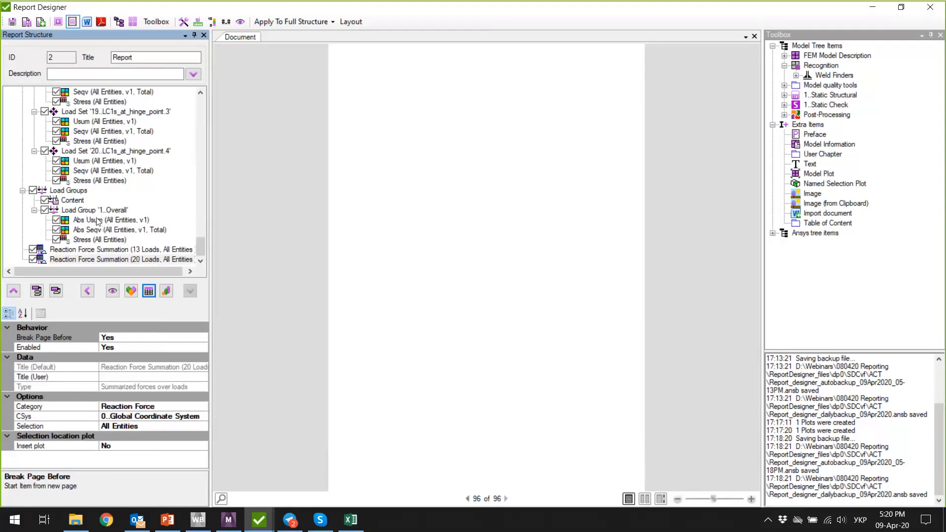
Step: Start a Components Extreme Table of absolute Stress in the Static Structural job, using load group LG1..Overall
{"action": "left_click", "coordinate": [110, 211]}
{"action": "right_click", "coordinate": [109, 211]}
{"action": "left_click", "coordinate": [148, 294]}
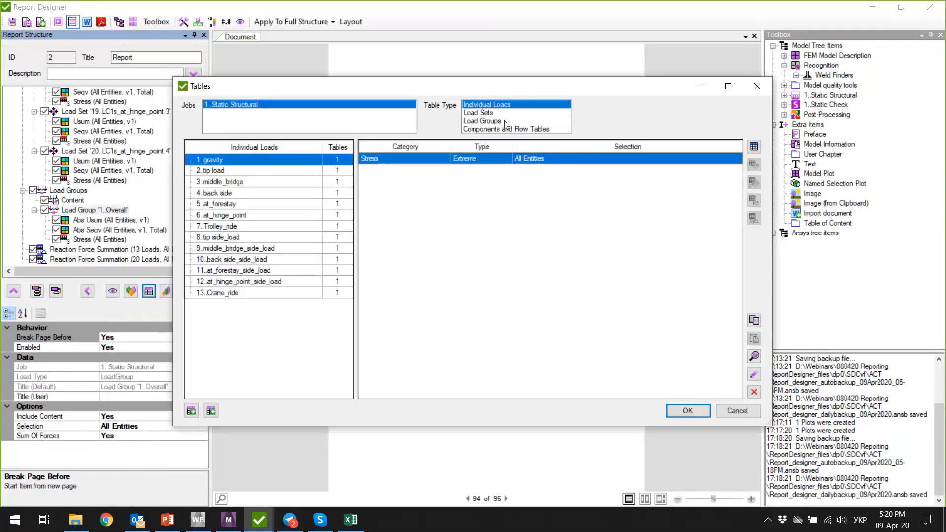
{"action": "left_click", "coordinate": [505, 122]}
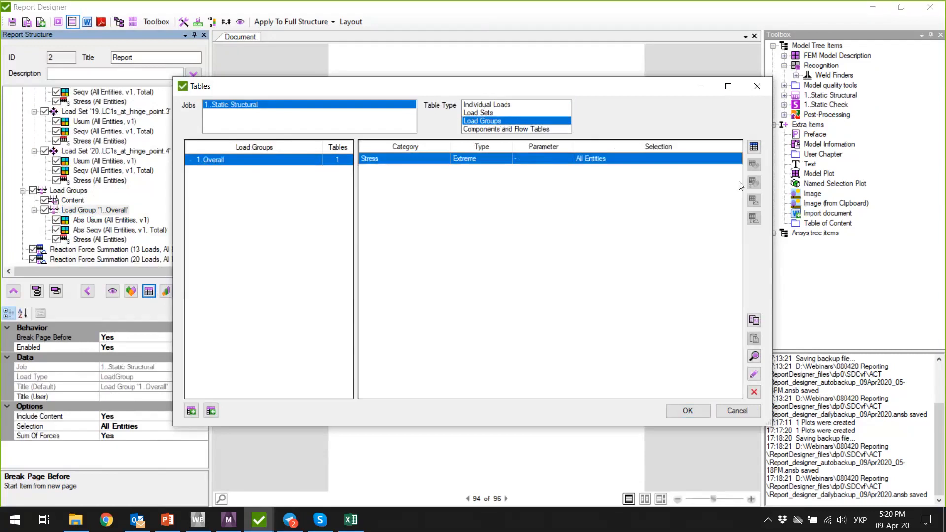
{"action": "left_click", "coordinate": [502, 129]}
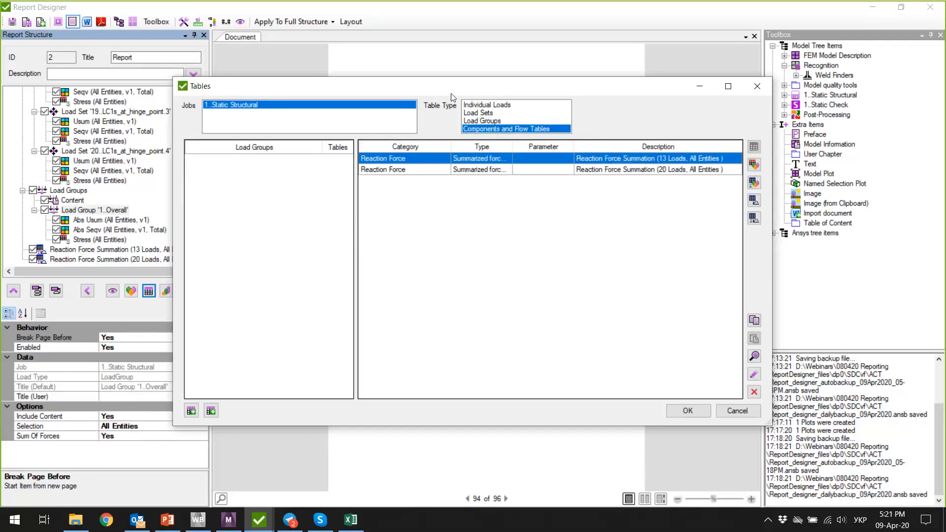
{"action": "left_click", "coordinate": [754, 168]}
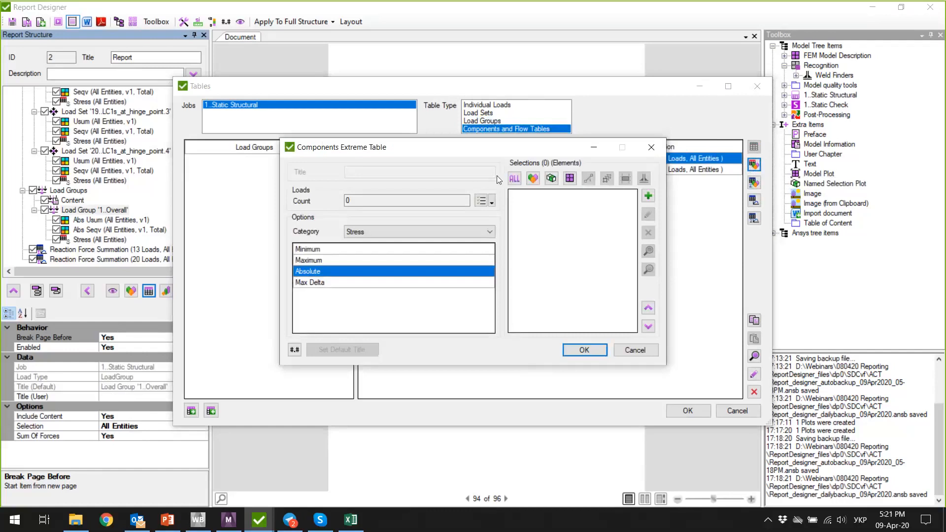
{"action": "left_click", "coordinate": [481, 201]}
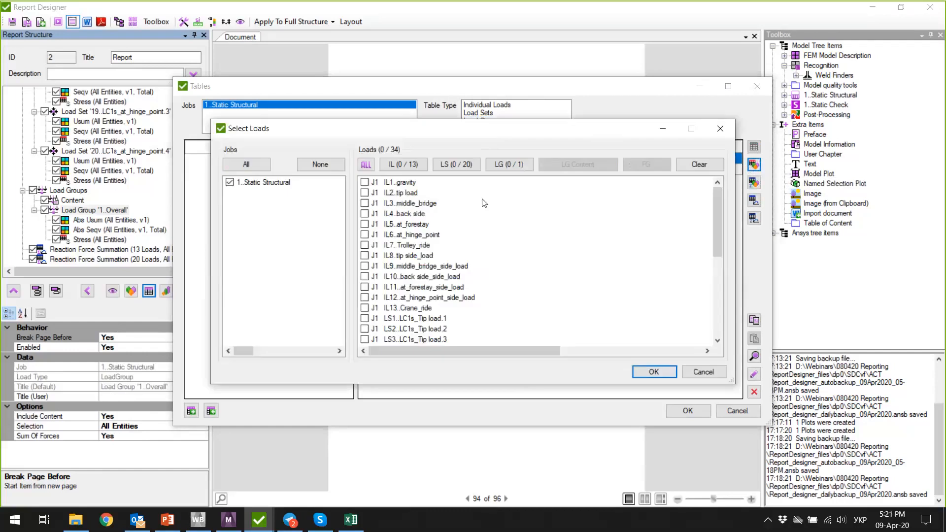
{"action": "left_click", "coordinate": [520, 168]}
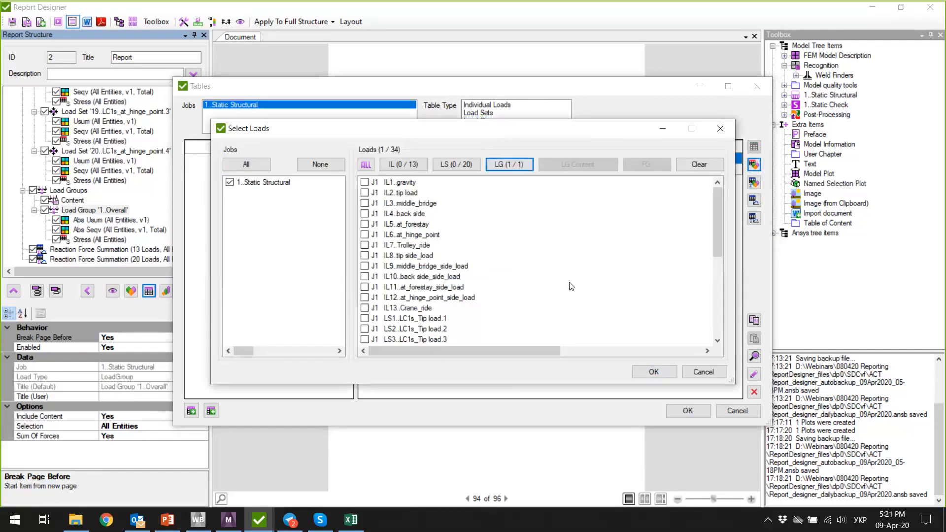
{"action": "left_click", "coordinate": [654, 372]}
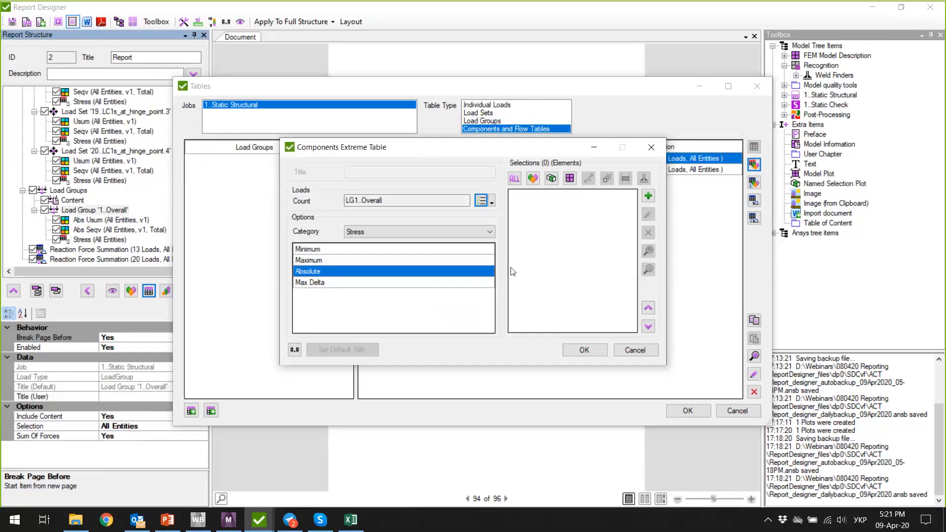
Step: Add all beam properties, 1..portside legs_Model through 17..backstay_Model, as selections of the component stress table and accept the tables
{"action": "left_click", "coordinate": [570, 179]}
{"action": "left_click", "coordinate": [617, 197]}
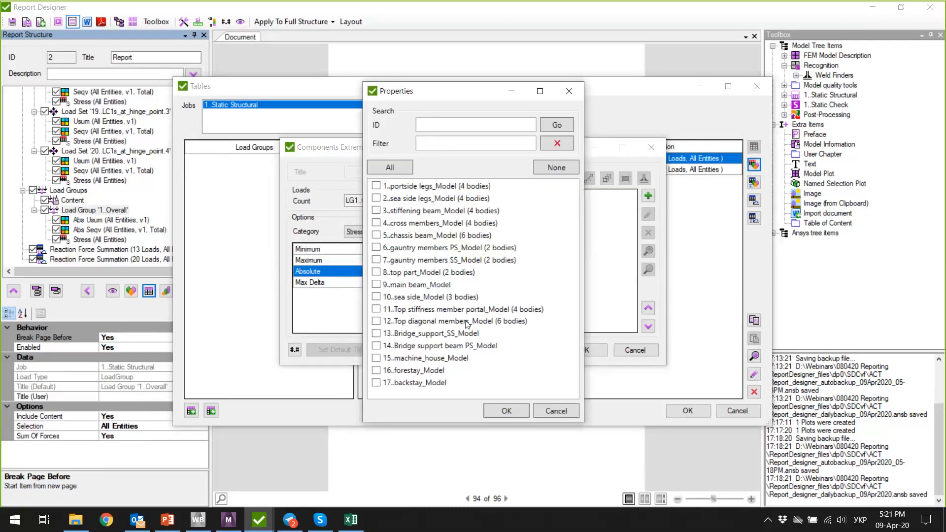
{"action": "left_click", "coordinate": [398, 168]}
{"action": "left_click", "coordinate": [507, 411]}
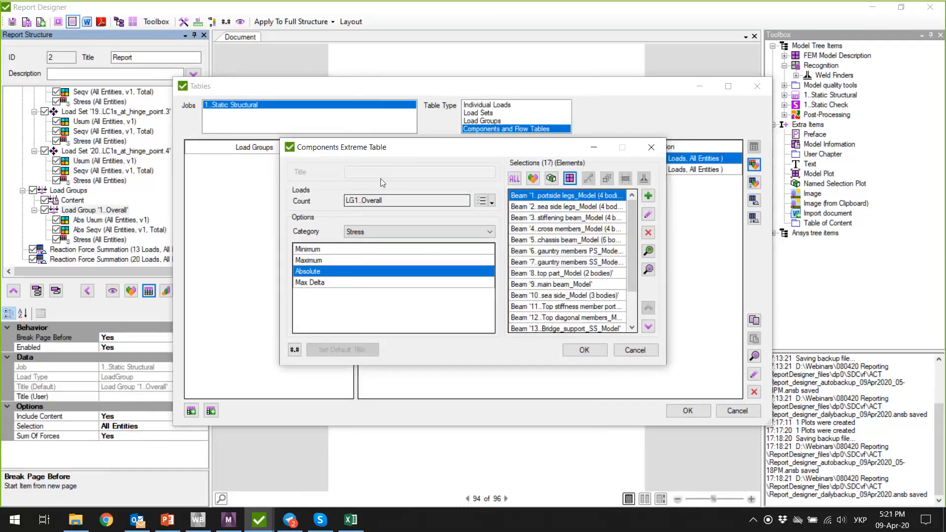
{"action": "left_click", "coordinate": [583, 350]}
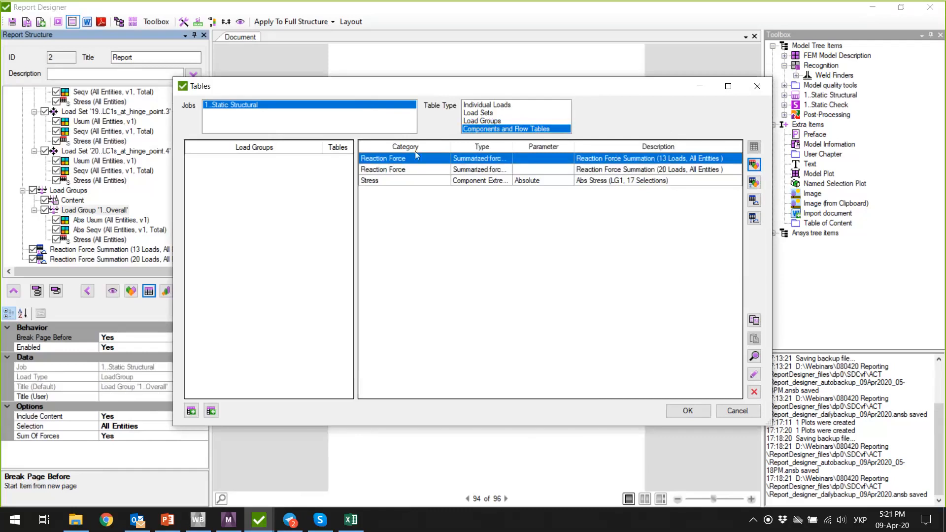
{"action": "left_click", "coordinate": [688, 411]}
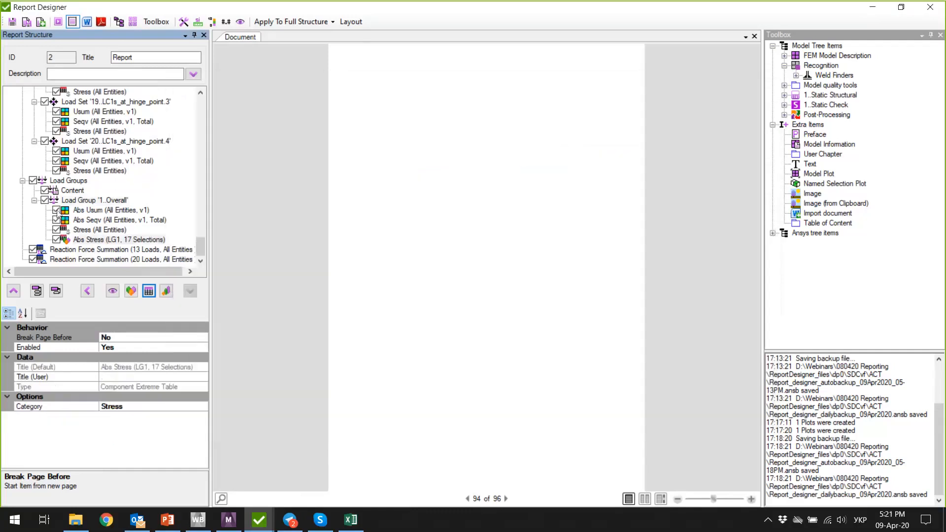
Step: Generate the Abs Stress (LG1, 17 Selections) table and the Reaction Force Summation table for 13 loads
{"action": "right_click", "coordinate": [134, 242]}
{"action": "left_click", "coordinate": [147, 244]}
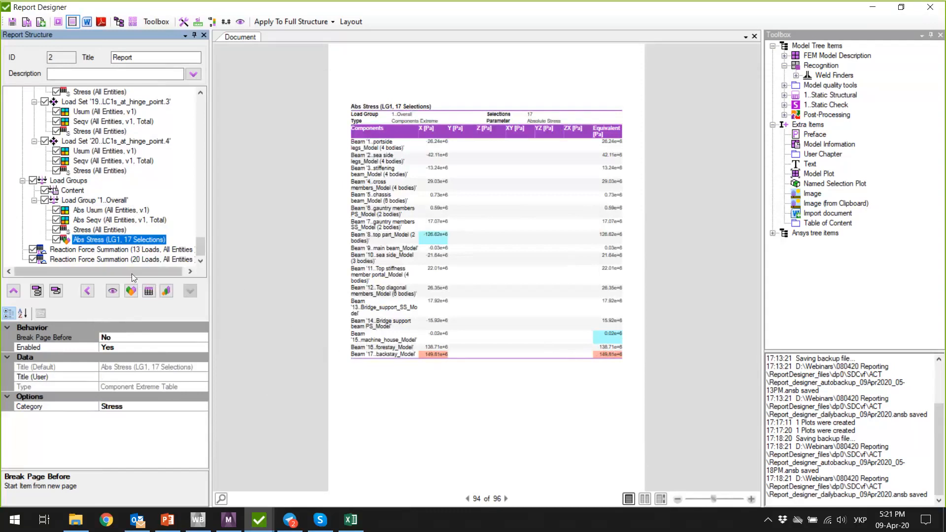
{"action": "left_click", "coordinate": [168, 249]}
{"action": "right_click", "coordinate": [166, 249]}
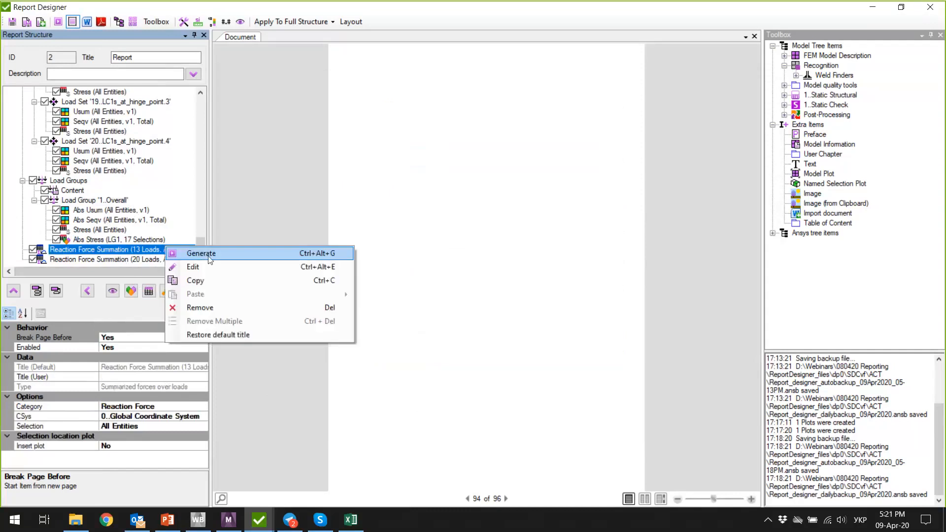
{"action": "left_click", "coordinate": [209, 257]}
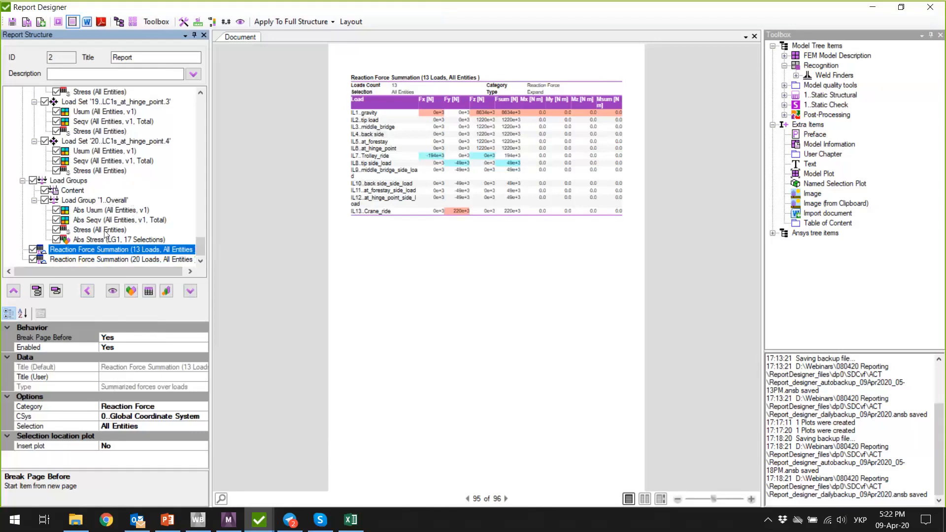
Step: Generate the Abs Usum and Abs Seqv plots of load group 1..Overall
{"action": "left_click", "coordinate": [119, 210]}
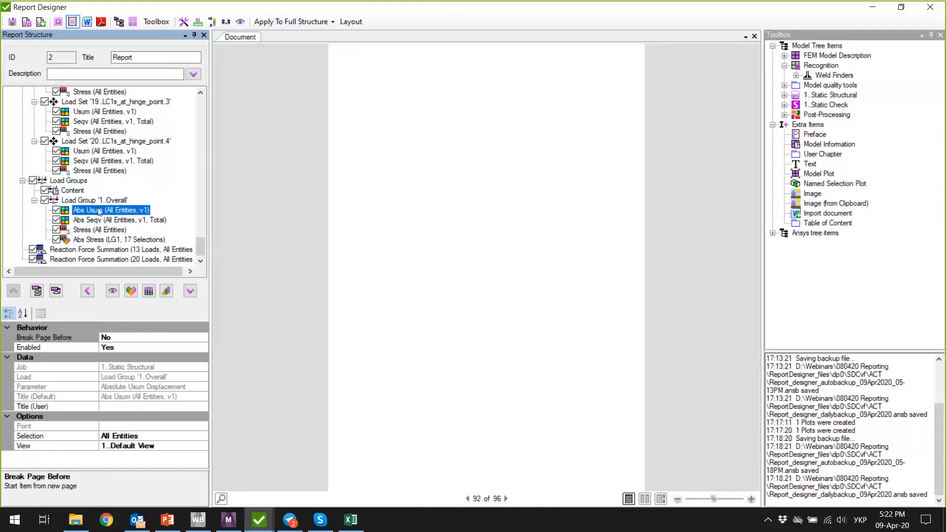
{"action": "key", "text": "Up"}
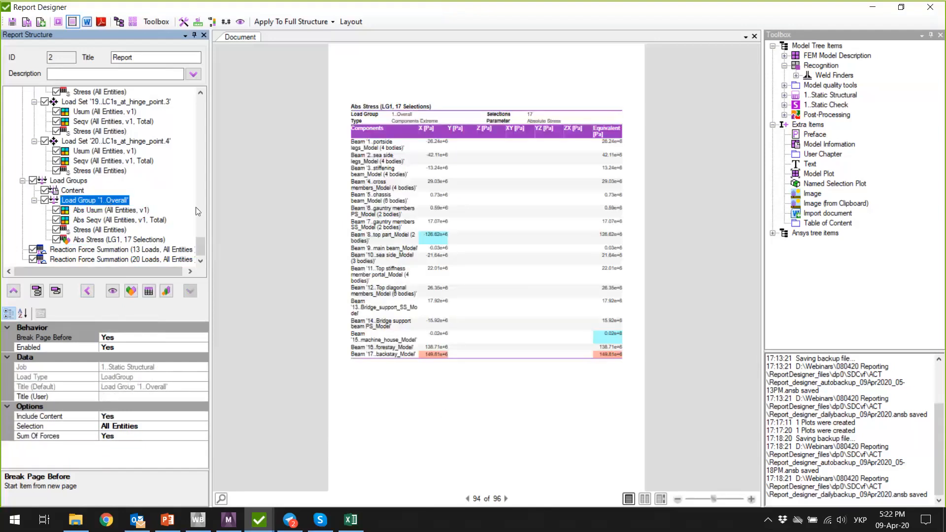
{"action": "left_click", "coordinate": [506, 499]}
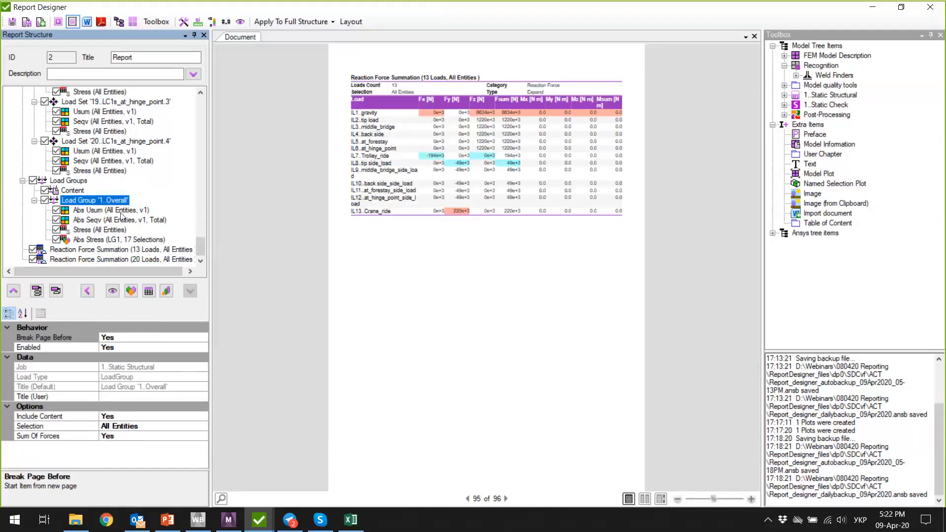
{"action": "left_click", "coordinate": [121, 211]}
{"action": "right_click", "coordinate": [131, 212]}
{"action": "left_click", "coordinate": [185, 221]}
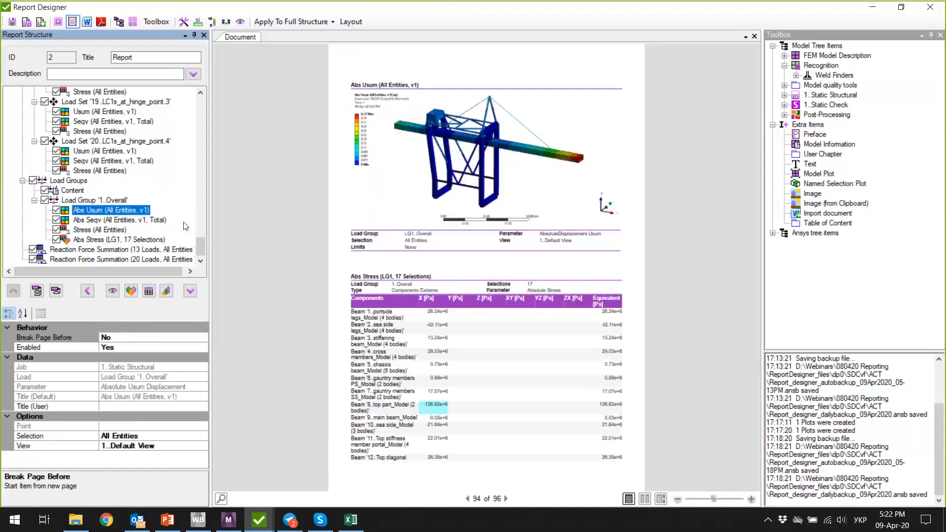
{"action": "left_click", "coordinate": [104, 220]}
{"action": "right_click", "coordinate": [115, 220]}
{"action": "left_click", "coordinate": [151, 227]}
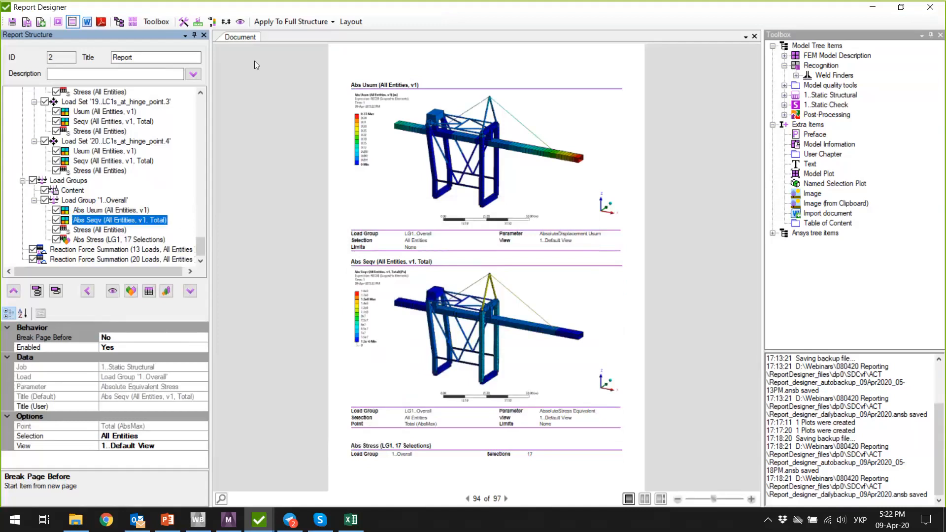
Step: Duplicate the view 1..Default View in the View Manager and open the copy for editing
{"action": "left_click", "coordinate": [240, 23]}
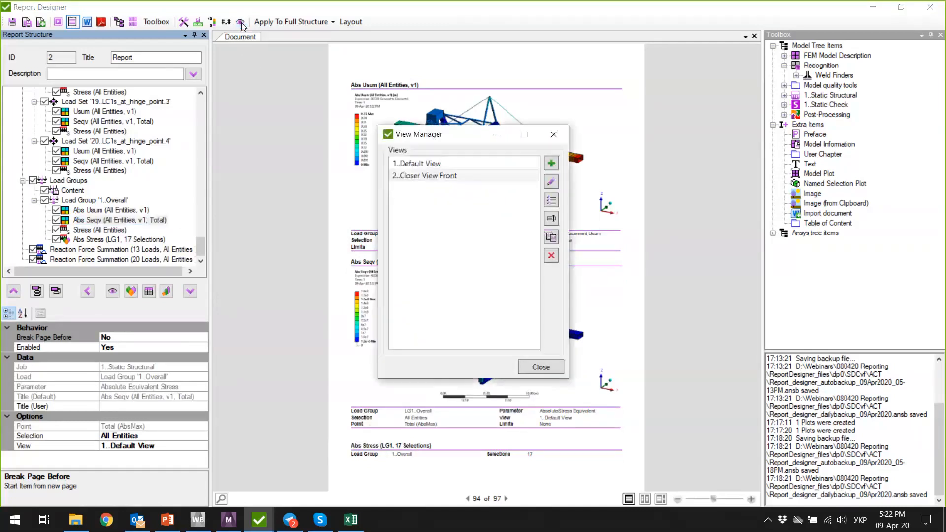
{"action": "left_click", "coordinate": [430, 178]}
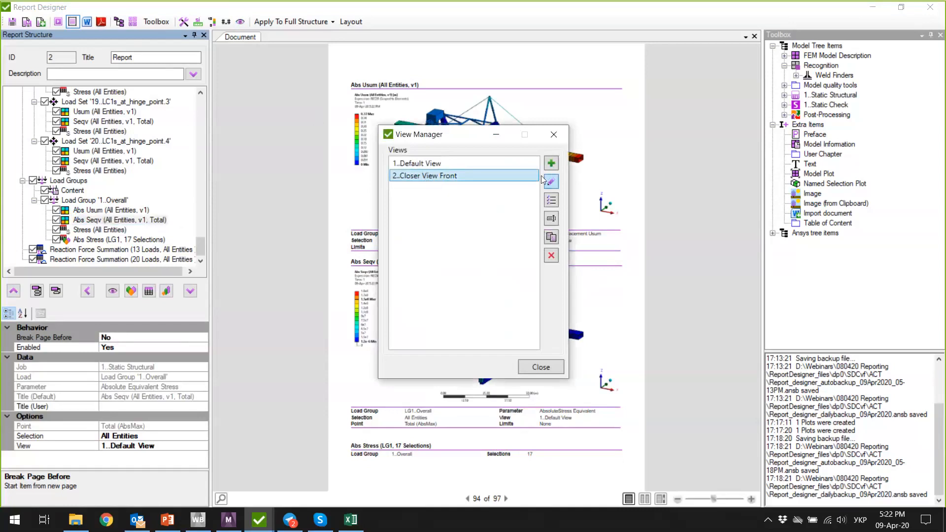
{"action": "left_click", "coordinate": [442, 164]}
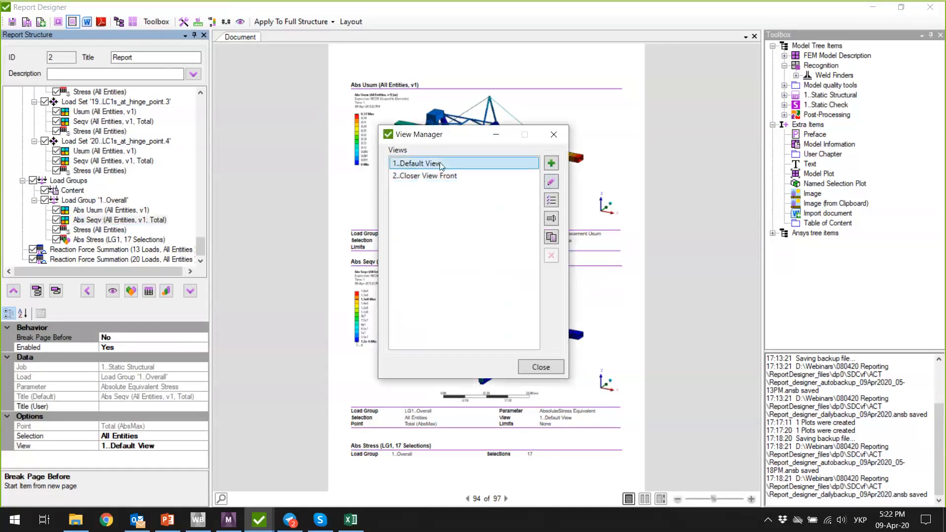
{"action": "left_click", "coordinate": [551, 237]}
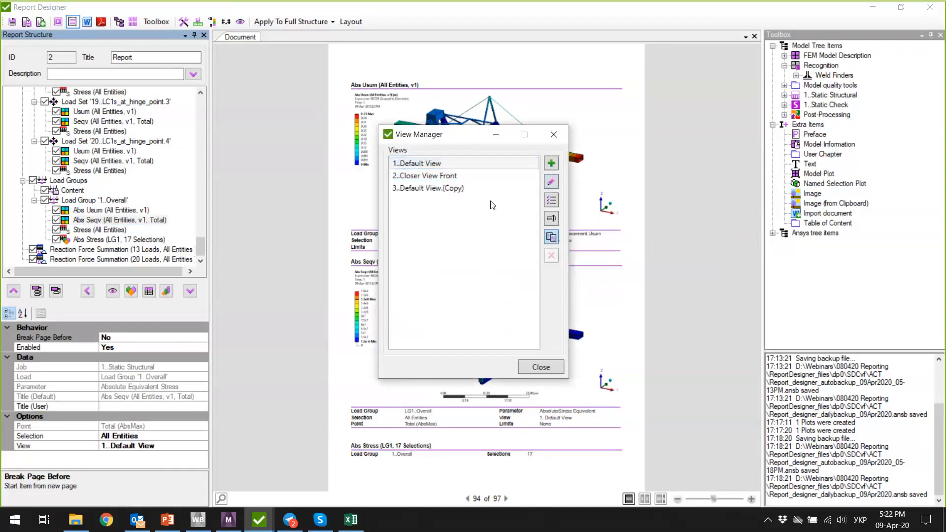
{"action": "left_click", "coordinate": [551, 181]}
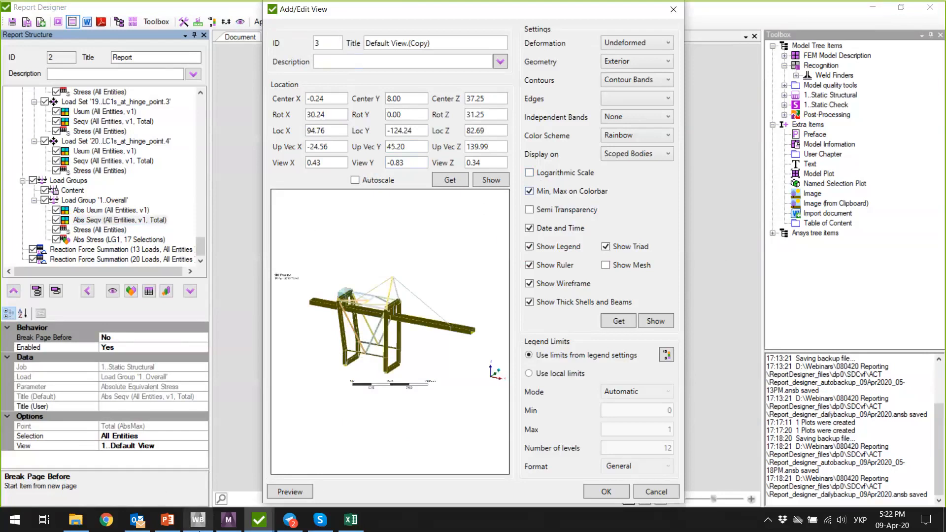
Step: Switch to Ansys Mechanical, show a closer view of the crane's upper frame along the X axis, and capture its location for the copied view
{"action": "left_click", "coordinate": [228, 520]}
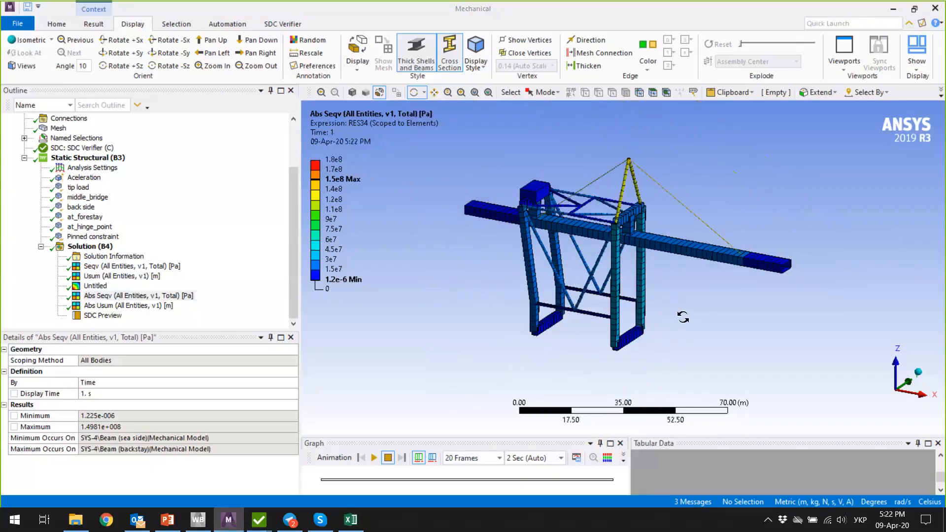
{"action": "left_click_drag", "start_coordinate": [668, 282], "coordinate": [656, 303]}
{"action": "left_click_drag", "start_coordinate": [658, 213], "coordinate": [629, 331]}
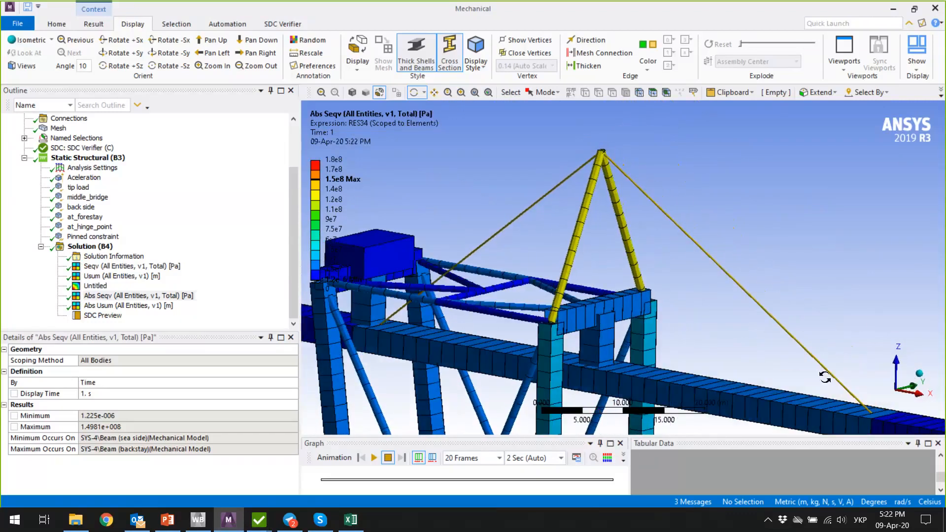
{"action": "left_click", "coordinate": [916, 397]}
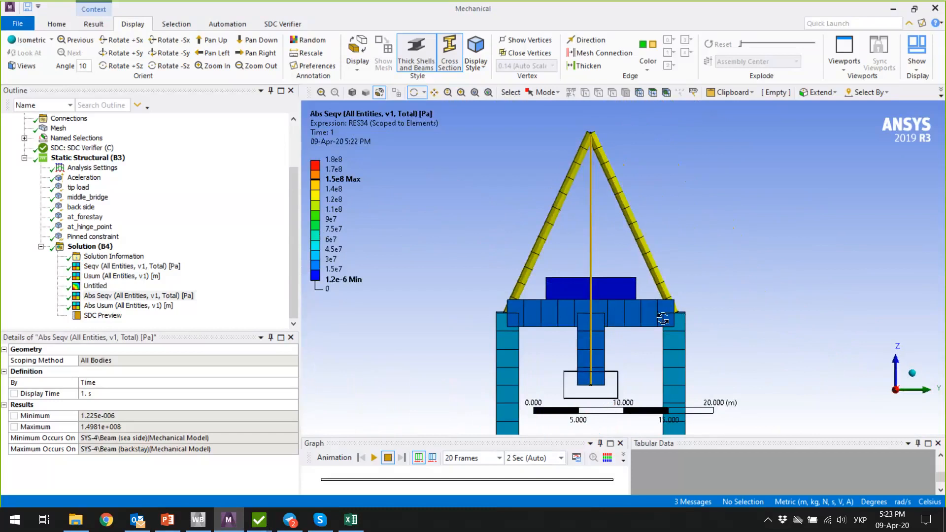
{"action": "mouse_move", "coordinate": [663, 318]}
{"action": "left_mouse_down"}
{"action": "mouse_move", "coordinate": [673, 312]}
{"action": "mouse_move", "coordinate": [669, 294]}
{"action": "mouse_move", "coordinate": [657, 307]}
{"action": "mouse_move", "coordinate": [675, 314]}
{"action": "left_mouse_up"}
{"action": "scroll", "coordinate": [671, 306], "scroll_direction": "up", "scroll_amount": 1}
{"action": "scroll", "coordinate": [658, 307], "scroll_direction": "down", "scroll_amount": 1}
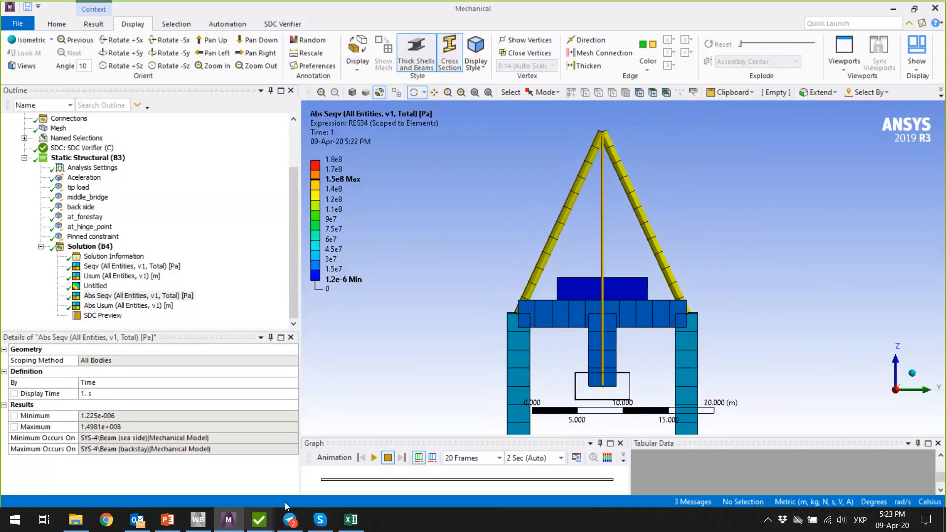
{"action": "left_click", "coordinate": [262, 519]}
{"action": "left_click", "coordinate": [425, 456]}
{"action": "left_click", "coordinate": [453, 182]}
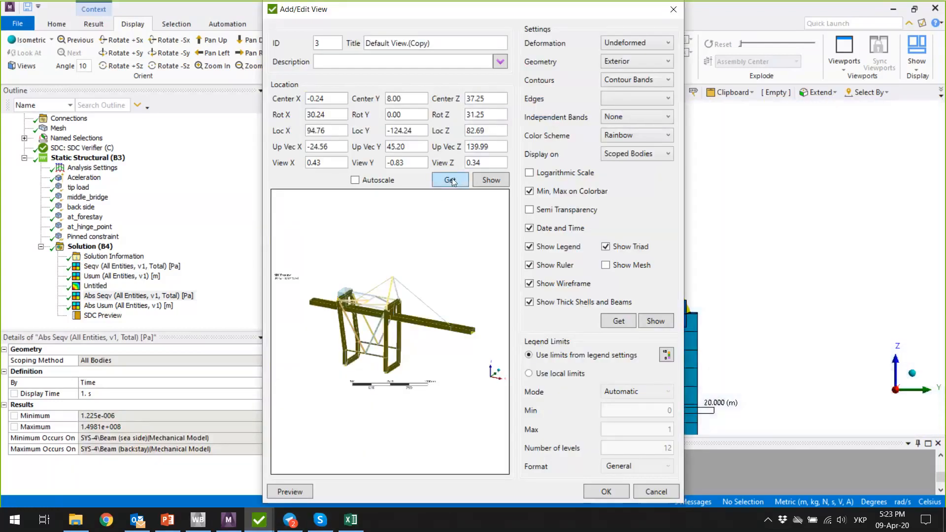
Step: Change the copied view's title to "Front Close"
{"action": "left_click_drag", "start_coordinate": [449, 40], "coordinate": [260, 28]}
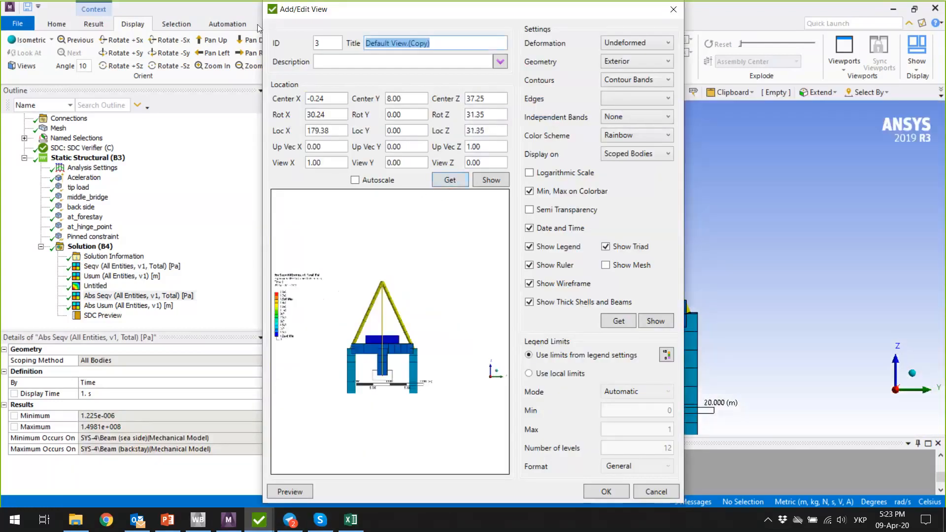
{"action": "type", "text": "Акщте"}
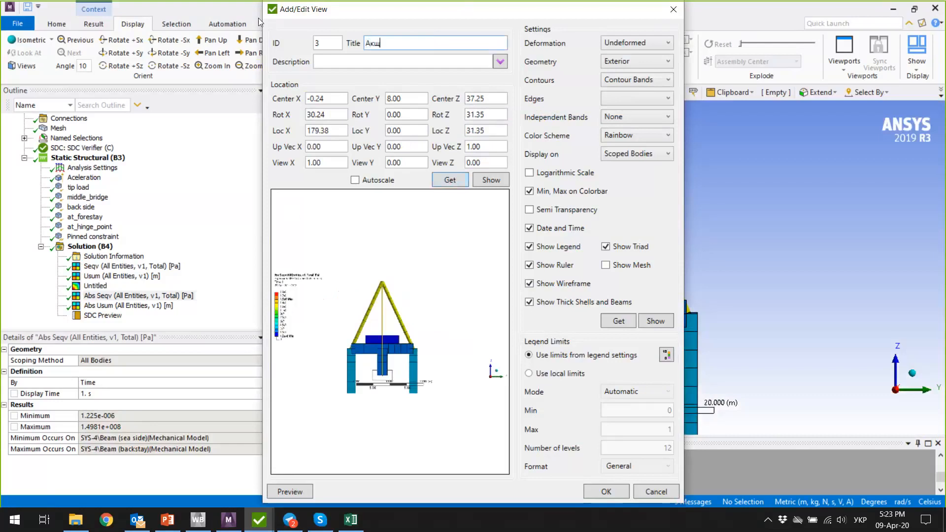
{"action": "key", "text": "BackSpace"}
{"action": "key", "text": "BackSpace"}
{"action": "key", "text": "BackSpace"}
{"action": "key", "text": "BackSpace"}
{"action": "key", "text": "BackSpace"}
{"action": "key", "text": "BackSpace"}
{"action": "type", "text": "Fro"}
{"action": "type", "text": "nt Close"}
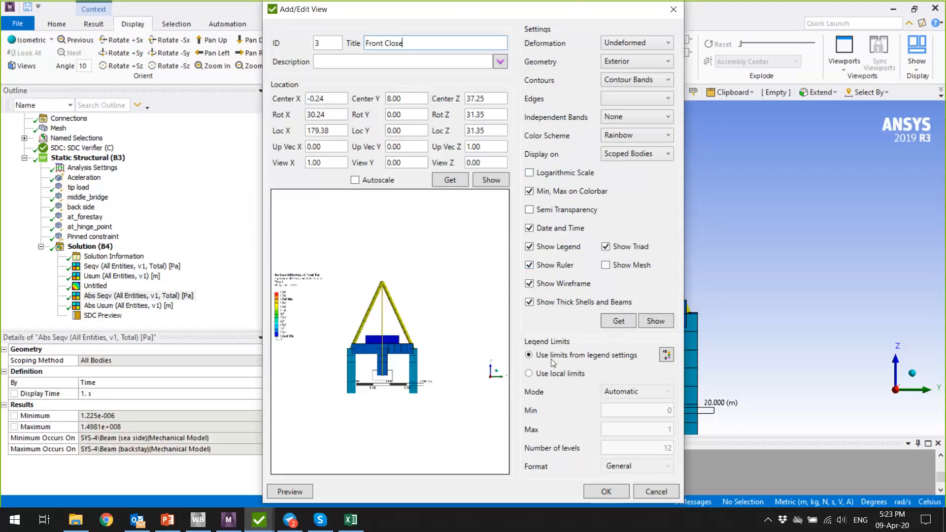
Step: Review the legend settings for the mode, limits, number of levels and format of each result category
{"action": "left_click", "coordinate": [664, 356]}
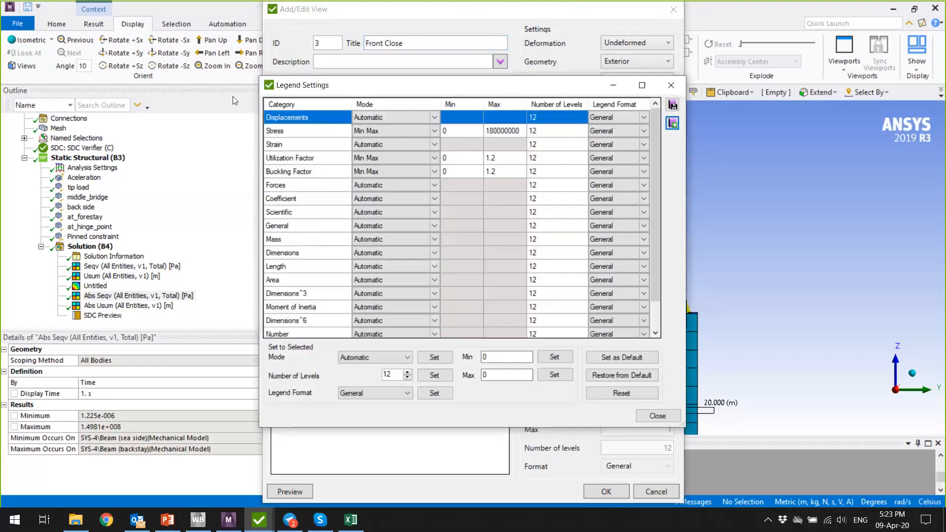
{"action": "left_click", "coordinate": [436, 162]}
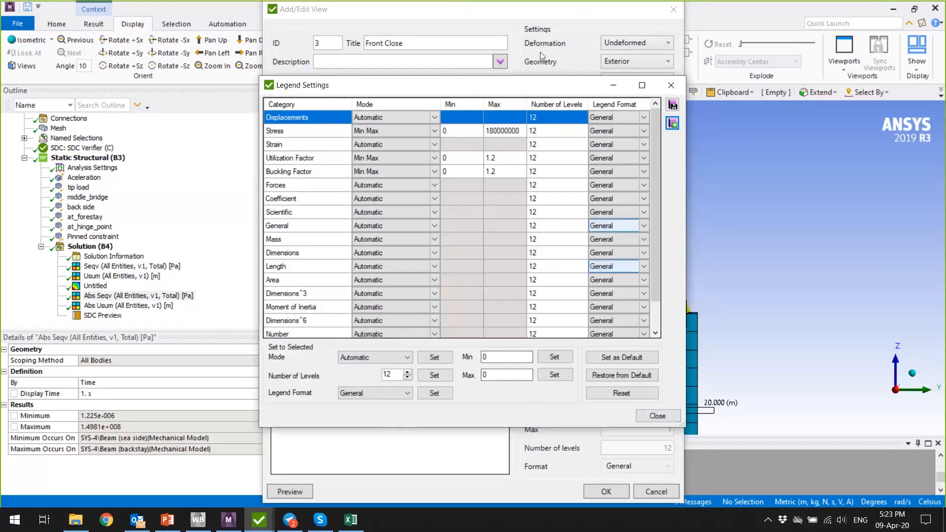
{"action": "left_click", "coordinate": [657, 416]}
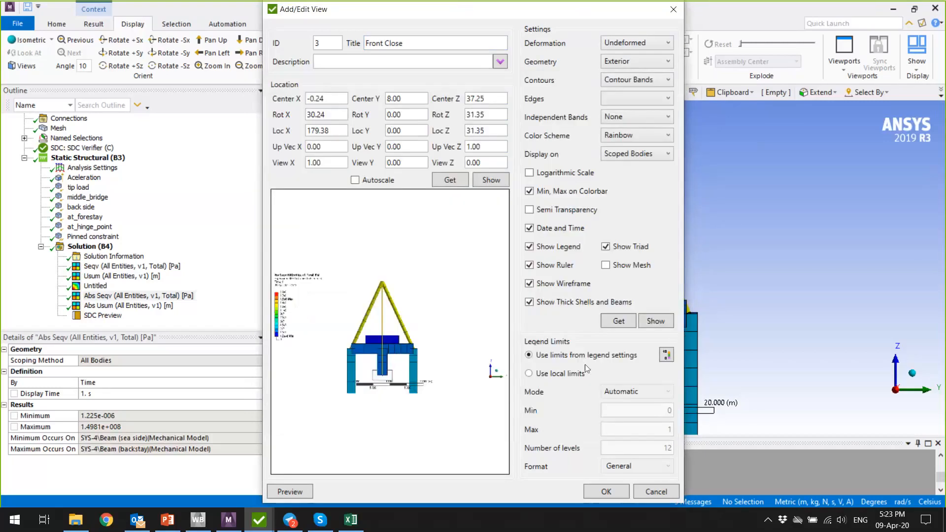
Step: Try local legend limits in Min Max mode with maximum 200 and 10 levels, and return to the limits from the legend settings
{"action": "left_click", "coordinate": [558, 377]}
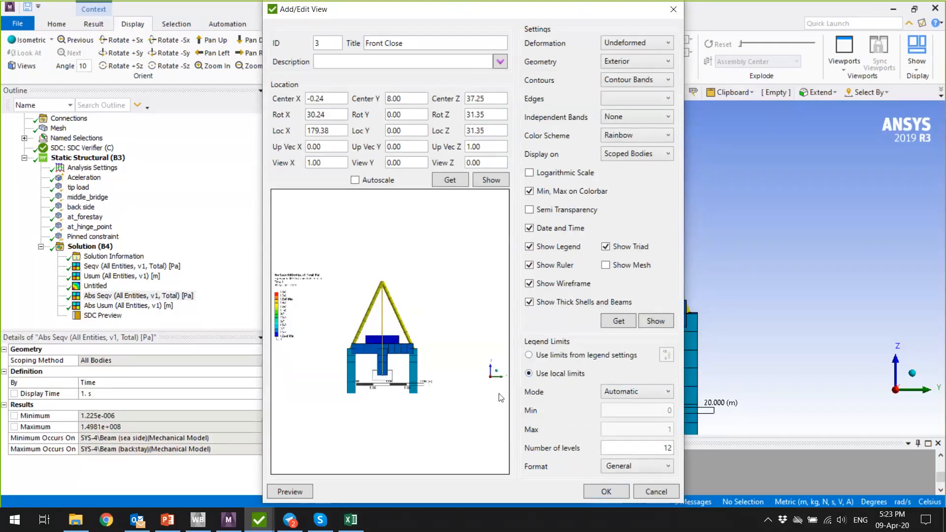
{"action": "left_click", "coordinate": [621, 398]}
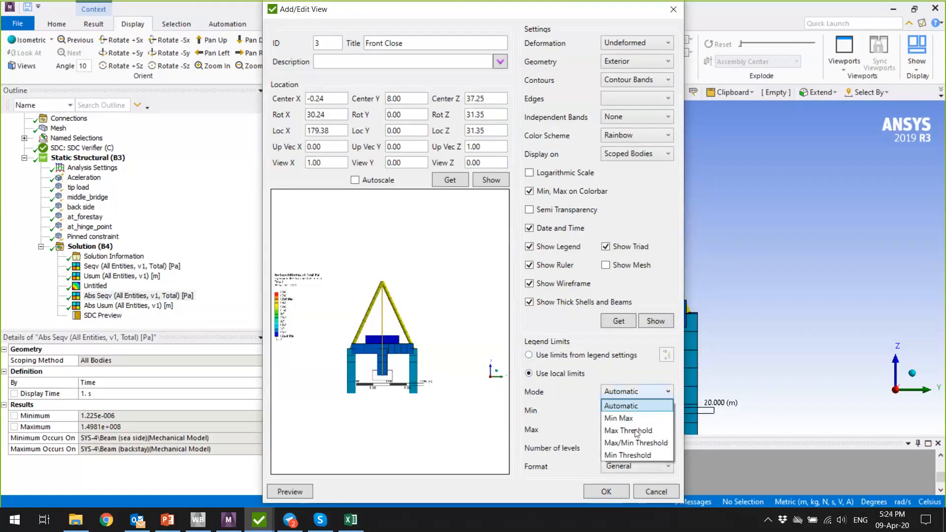
{"action": "left_click", "coordinate": [636, 420]}
{"action": "left_click", "coordinate": [658, 411]}
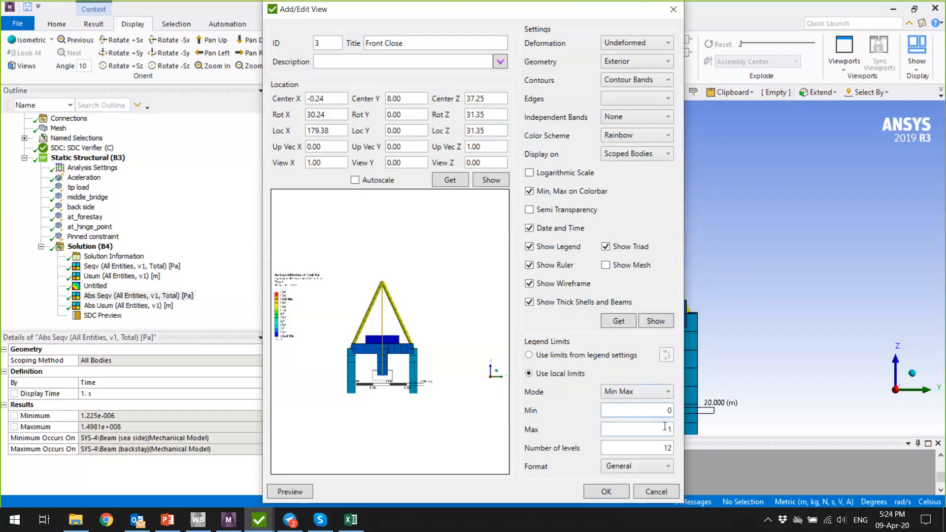
{"action": "double_click", "coordinate": [665, 427]}
{"action": "type", "text": "200"}
{"action": "key", "text": "Tab"}
{"action": "type", "text": "10"}
{"action": "left_click", "coordinate": [557, 356]}
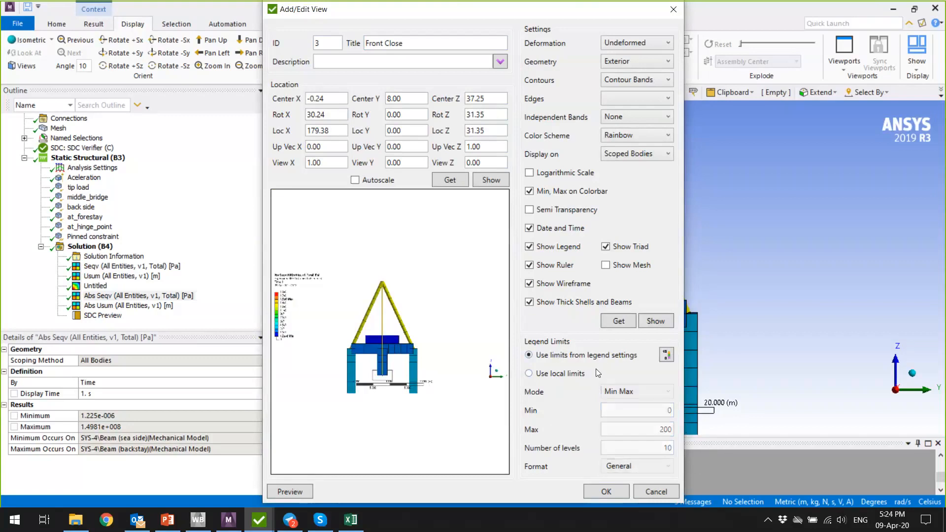
Step: Save the Front Close view and close the View Manager
{"action": "left_click", "coordinate": [613, 490]}
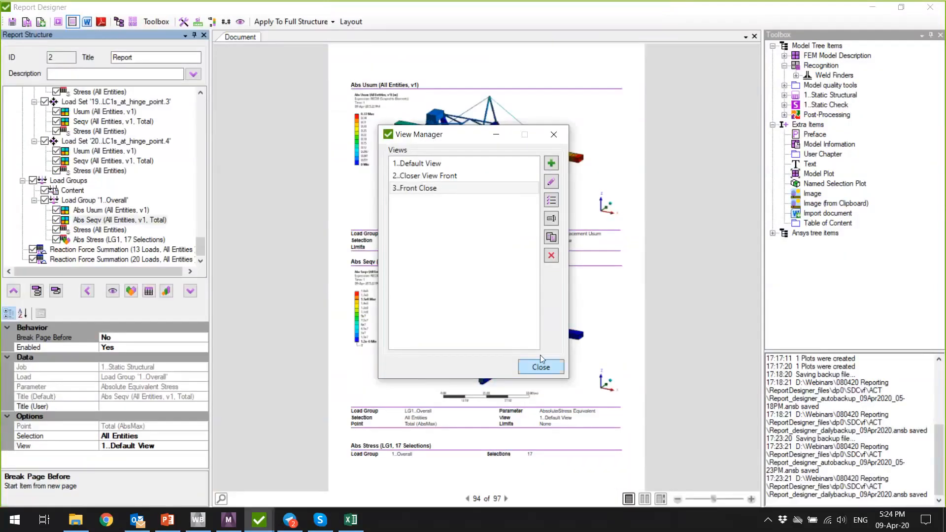
{"action": "left_click", "coordinate": [546, 367]}
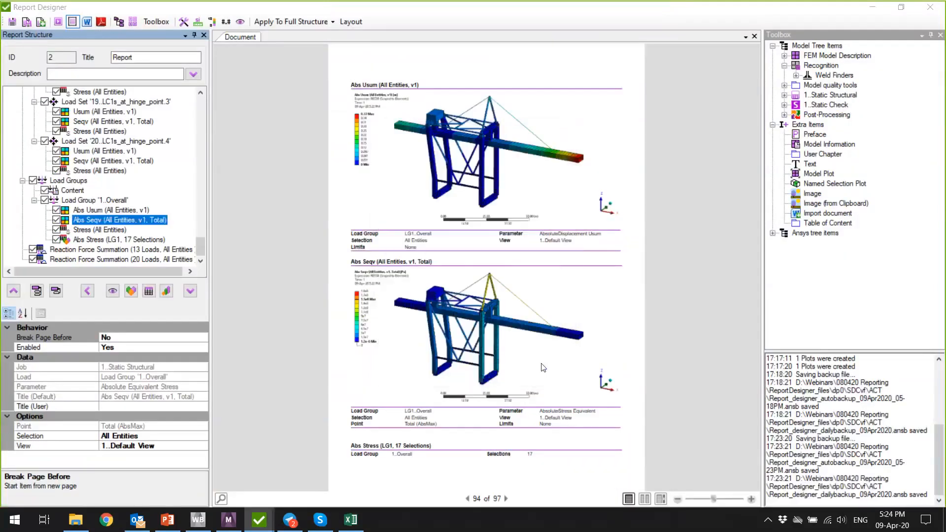
Step: Copy the Abs Seqv plot and paste it as the last item of Load Group '1..Overall'
{"action": "right_click", "coordinate": [122, 221]}
{"action": "left_click", "coordinate": [158, 254]}
{"action": "left_click", "coordinate": [111, 201]}
{"action": "right_click", "coordinate": [113, 200]}
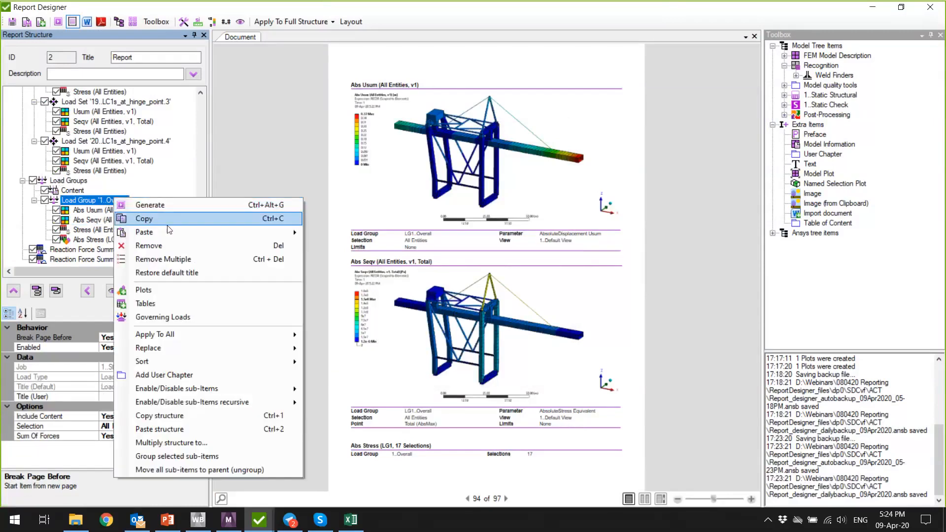
{"action": "mouse_move", "coordinate": [207, 232]}
{"action": "left_click", "coordinate": [331, 246]}
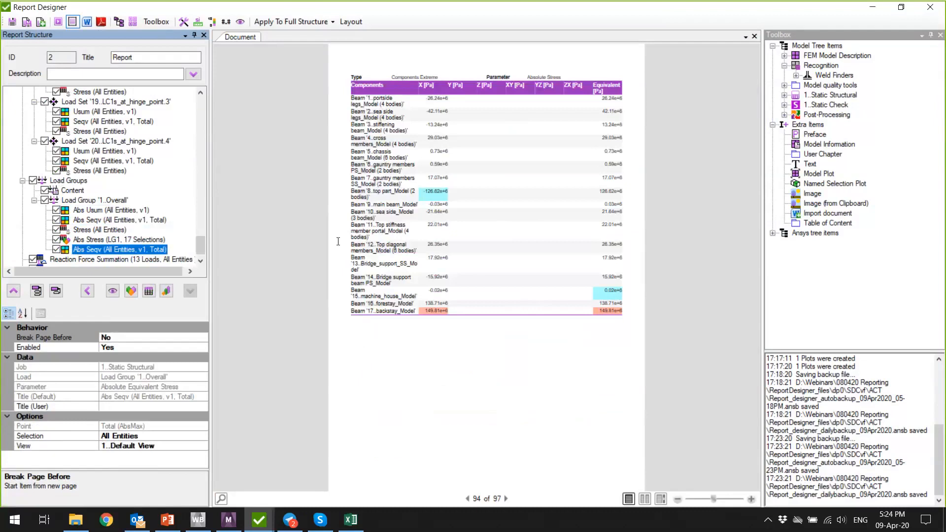
Step: Assign the view 3..Front Close to the pasted Abs Seqv plot and generate it
{"action": "right_click", "coordinate": [138, 249]}
{"action": "left_click", "coordinate": [171, 272]}
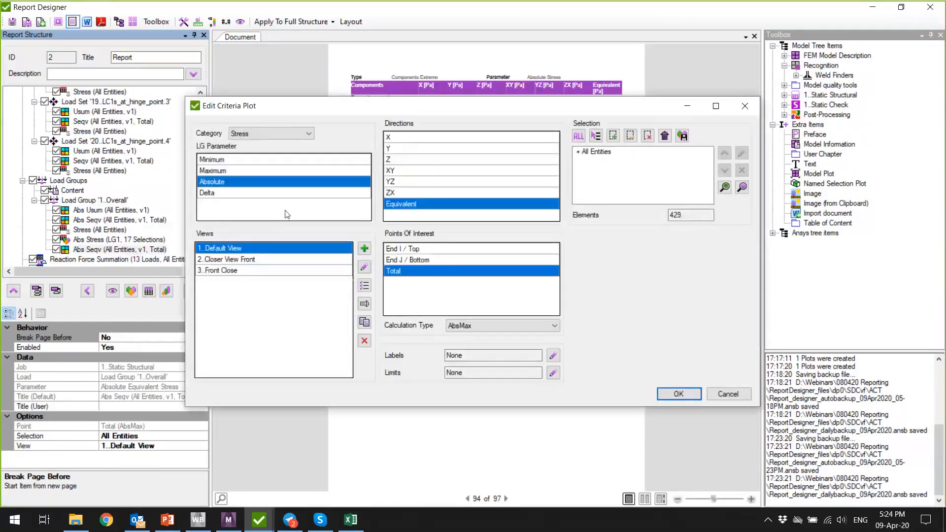
{"action": "left_click", "coordinate": [241, 274]}
{"action": "left_click", "coordinate": [679, 394]}
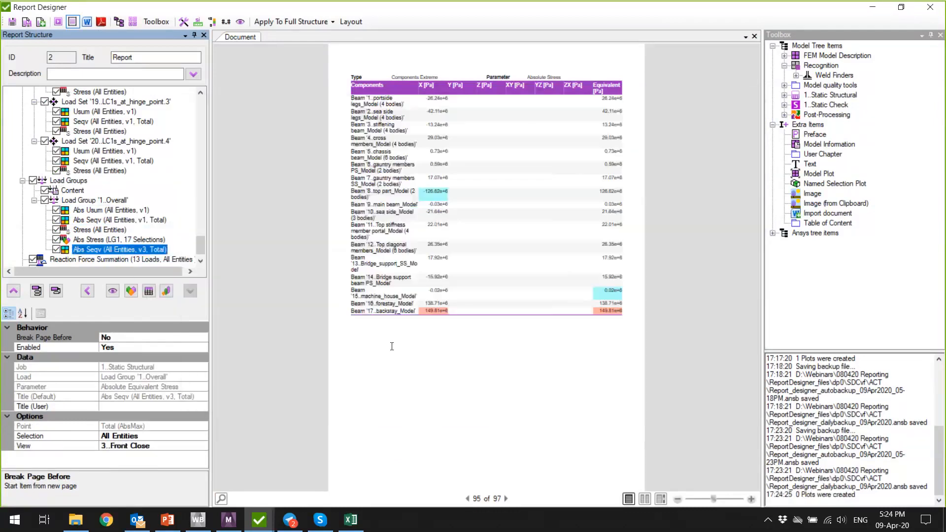
{"action": "right_click", "coordinate": [144, 250]}
{"action": "left_click", "coordinate": [153, 255]}
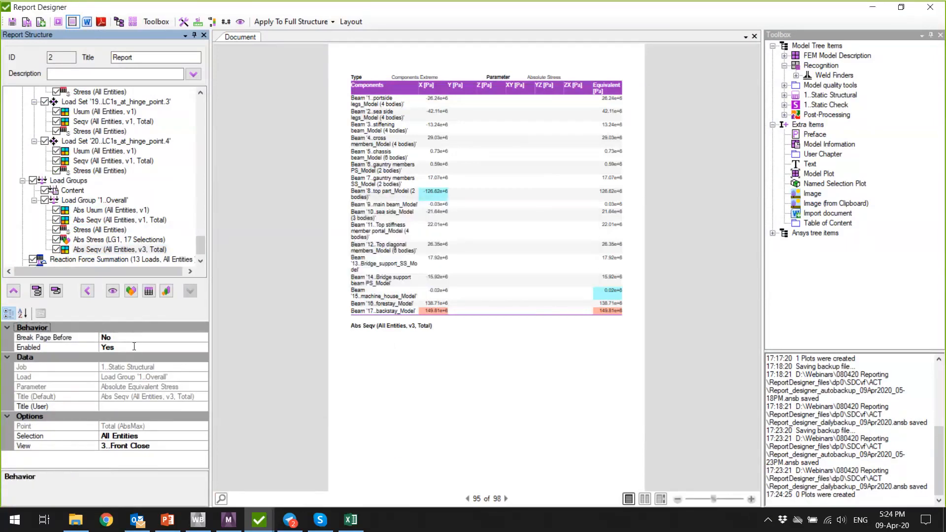
Step: Set Break Page Before to Yes for the Front Close plot
{"action": "left_click", "coordinate": [170, 348]}
{"action": "left_click", "coordinate": [195, 338]}
{"action": "left_click", "coordinate": [203, 338]}
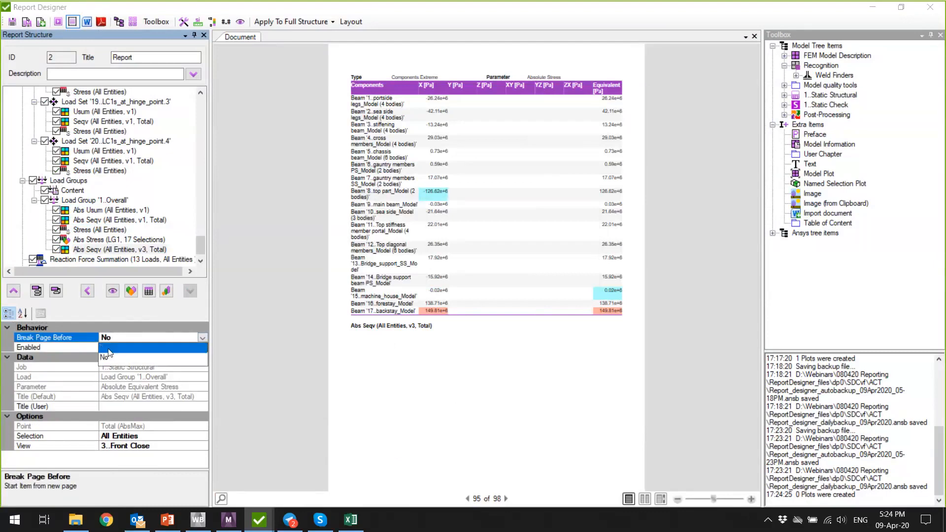
{"action": "left_click", "coordinate": [112, 349]}
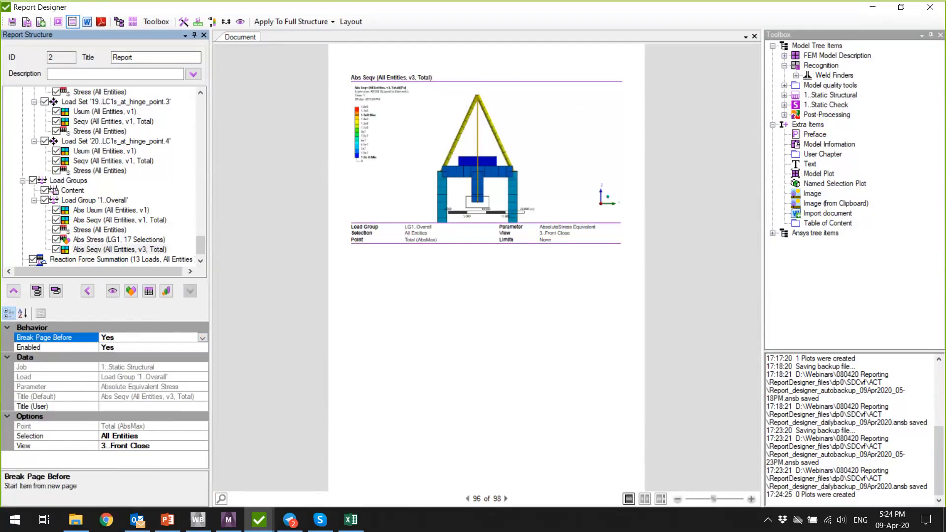
Step: Move the Front Close plot up two places so that it follows the default-view Abs Seqv plot
{"action": "left_click", "coordinate": [153, 251]}
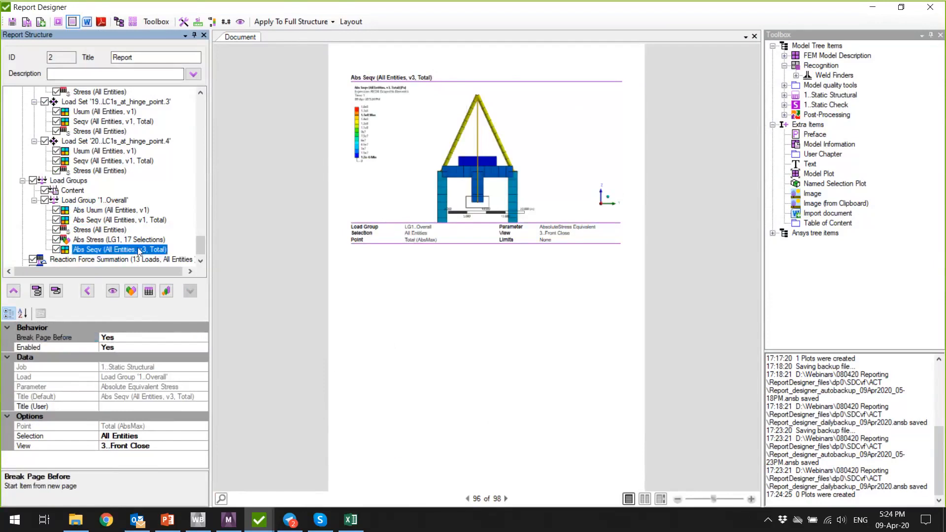
{"action": "left_click", "coordinate": [13, 292]}
{"action": "left_click", "coordinate": [13, 292]}
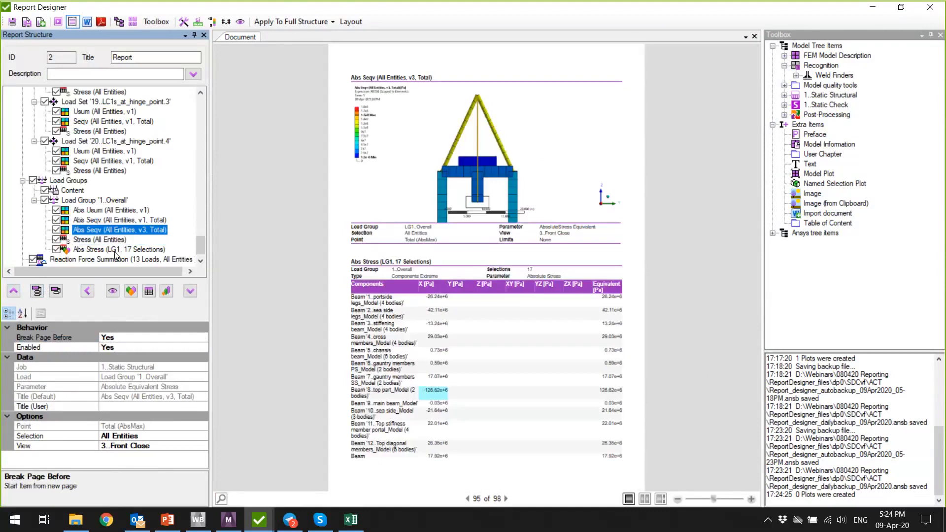
Step: Set Break Page Before to Yes for the default-view Abs Seqv plot of Load Group '1..Overall'
{"action": "left_click", "coordinate": [127, 220]}
{"action": "left_click", "coordinate": [122, 347]}
{"action": "left_click", "coordinate": [199, 338]}
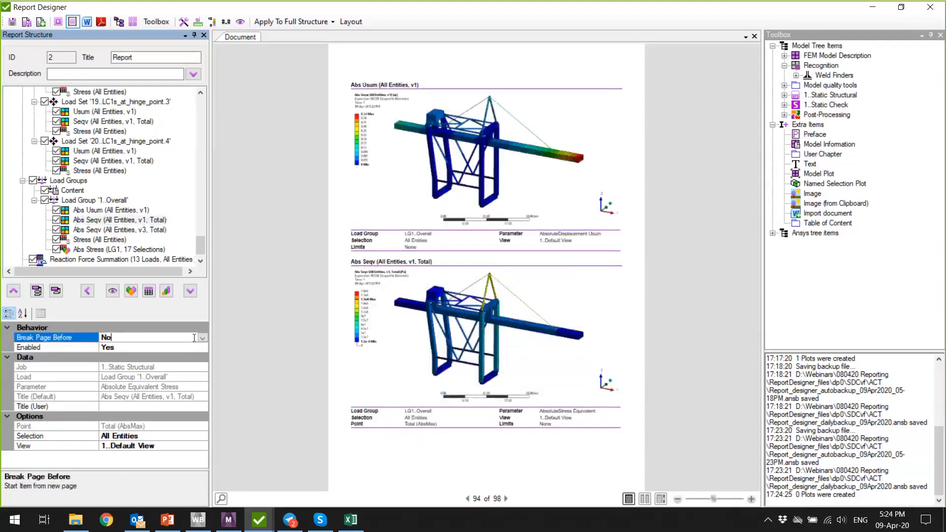
{"action": "left_click", "coordinate": [202, 338]}
{"action": "left_click", "coordinate": [124, 348]}
Step: Set Break Page Before to No for the Front Close plot to place both Abs Seqv plots on one page
{"action": "left_click", "coordinate": [114, 230]}
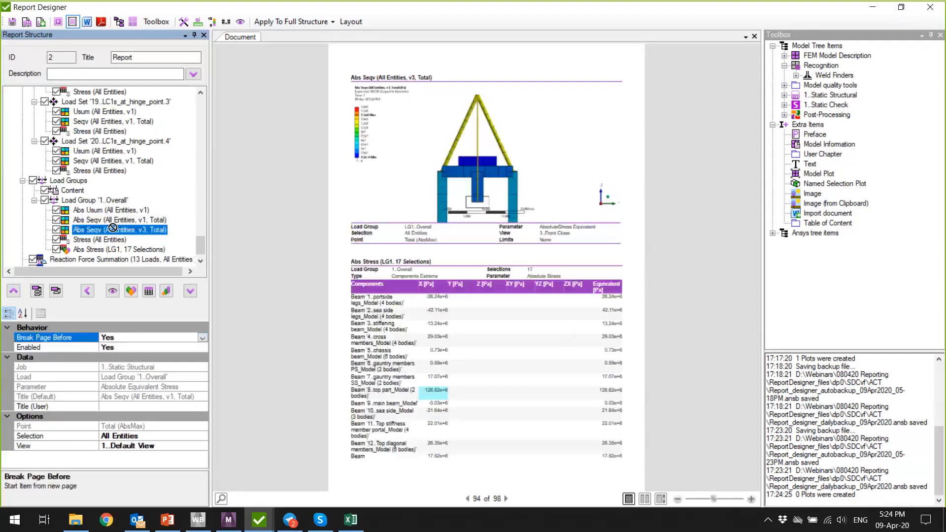
{"action": "left_click", "coordinate": [204, 338]}
{"action": "left_click", "coordinate": [205, 338]}
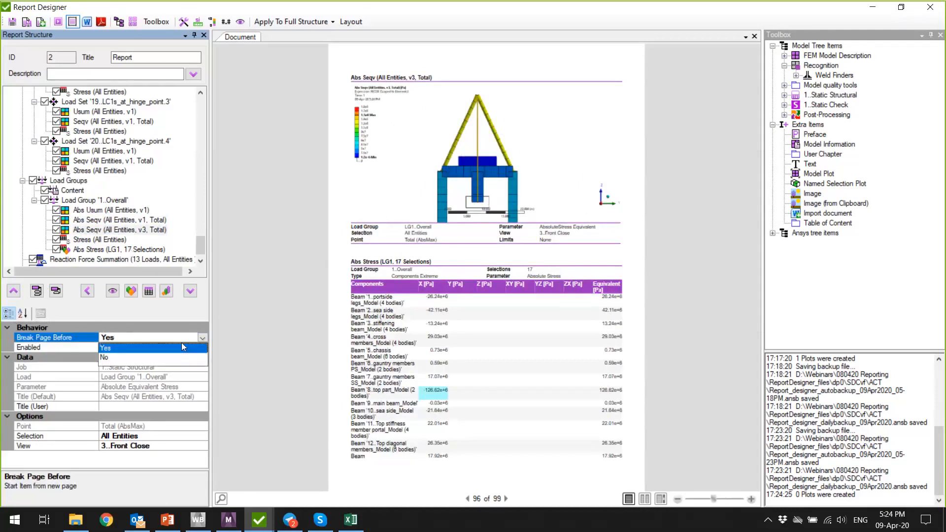
{"action": "left_click", "coordinate": [141, 354]}
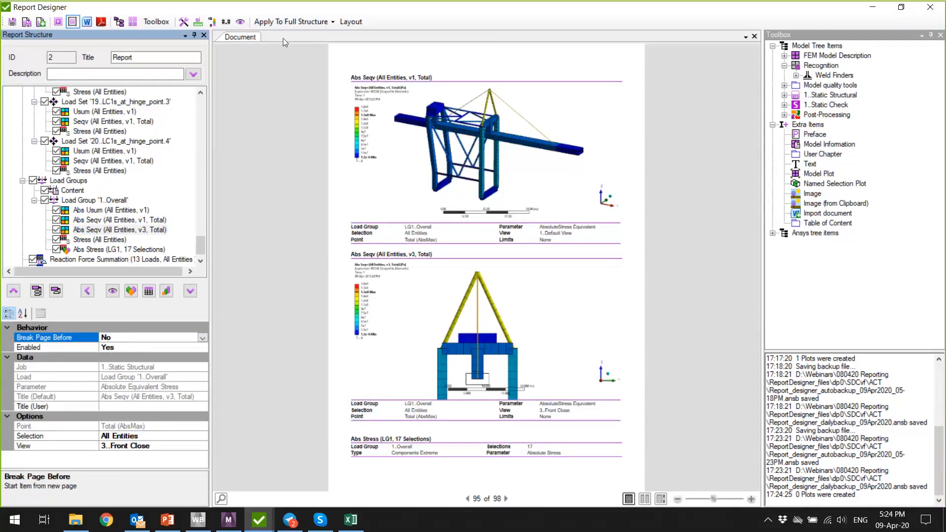
{"action": "left_click", "coordinate": [306, 22]}
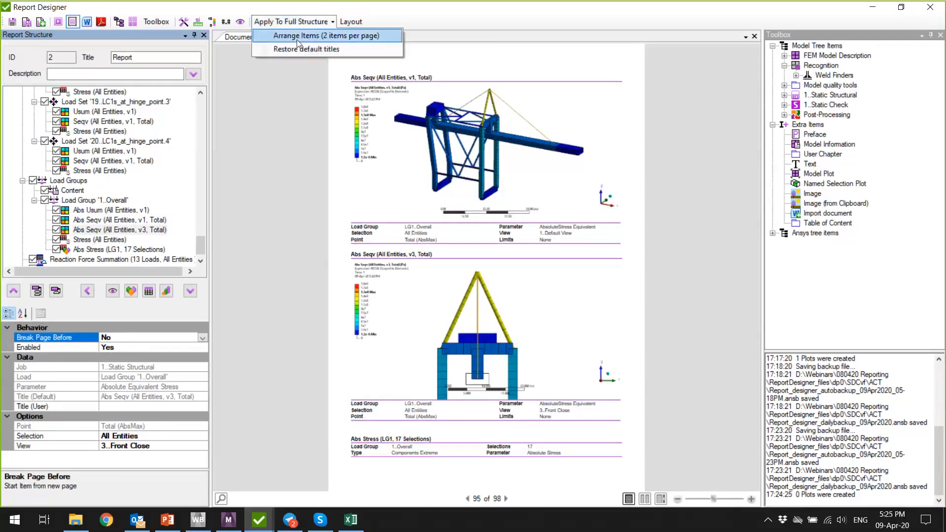
{"action": "left_click", "coordinate": [293, 187]}
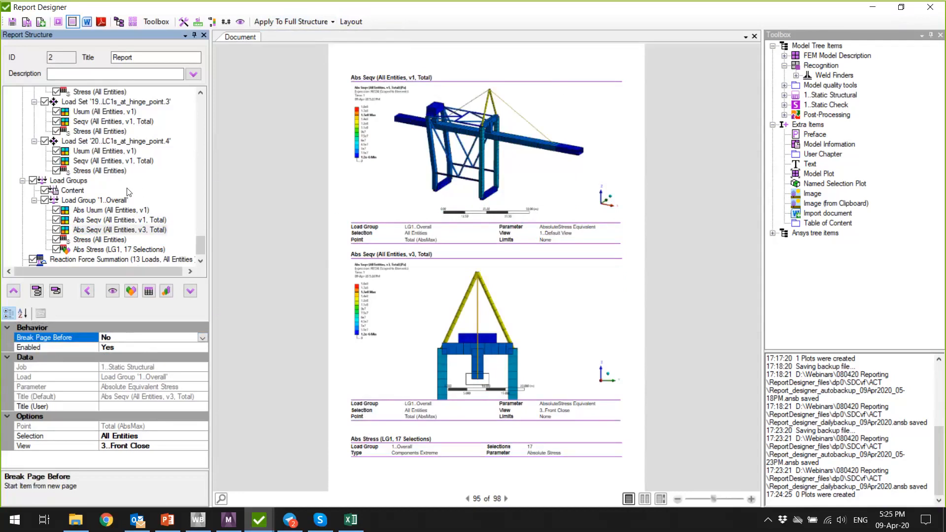
{"action": "left_click", "coordinate": [124, 200]}
{"action": "right_click", "coordinate": [124, 200]}
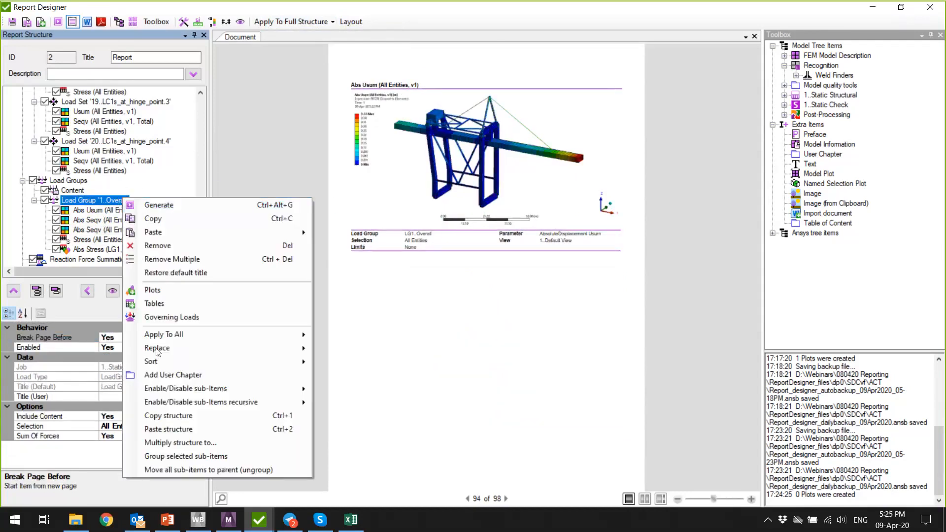
{"action": "mouse_move", "coordinate": [168, 337]}
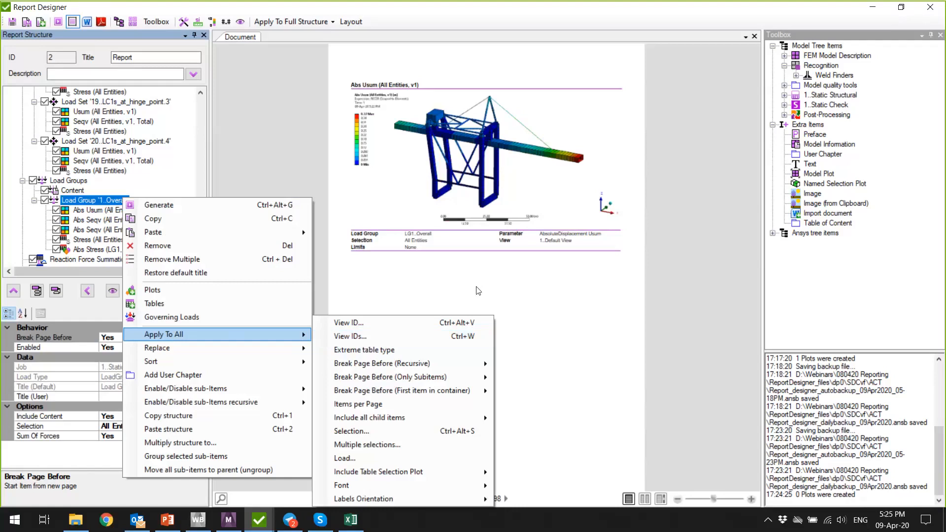
{"action": "left_click", "coordinate": [610, 451]}
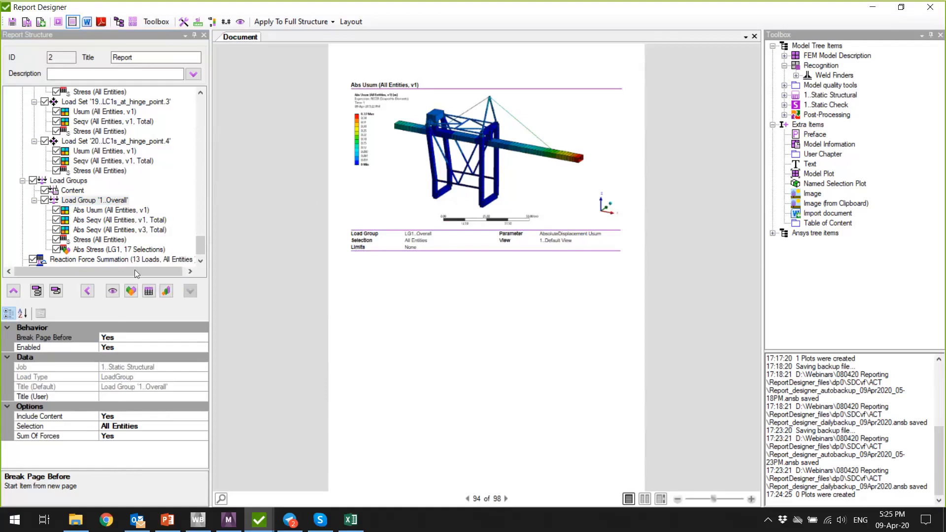
Step: Collapse the 1..Static Structural chapter and add 1..Static Check at the end of the report structure
{"action": "scroll", "coordinate": [138, 247], "scroll_direction": "down", "scroll_amount": 1}
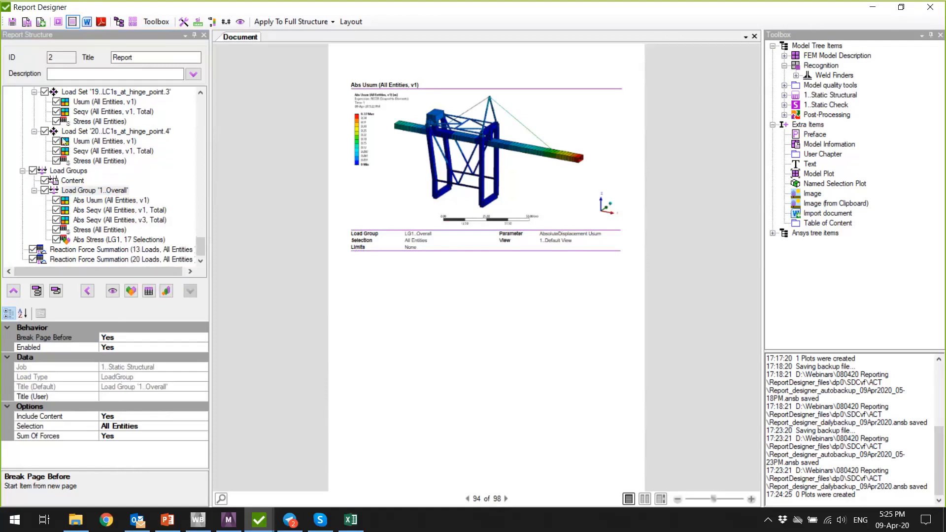
{"action": "left_click", "coordinate": [23, 174]}
{"action": "scroll", "coordinate": [25, 139], "scroll_direction": "up", "scroll_amount": 15}
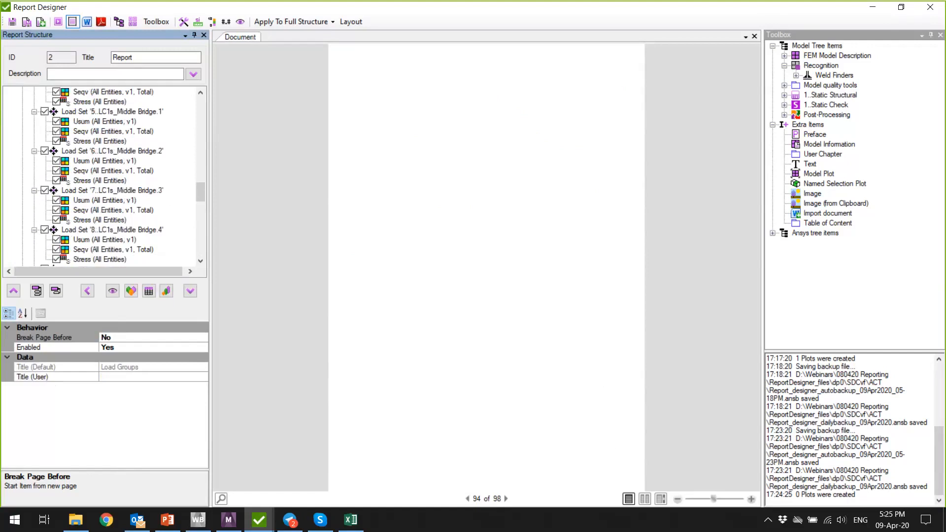
{"action": "scroll", "coordinate": [65, 167], "scroll_direction": "up", "scroll_amount": 10}
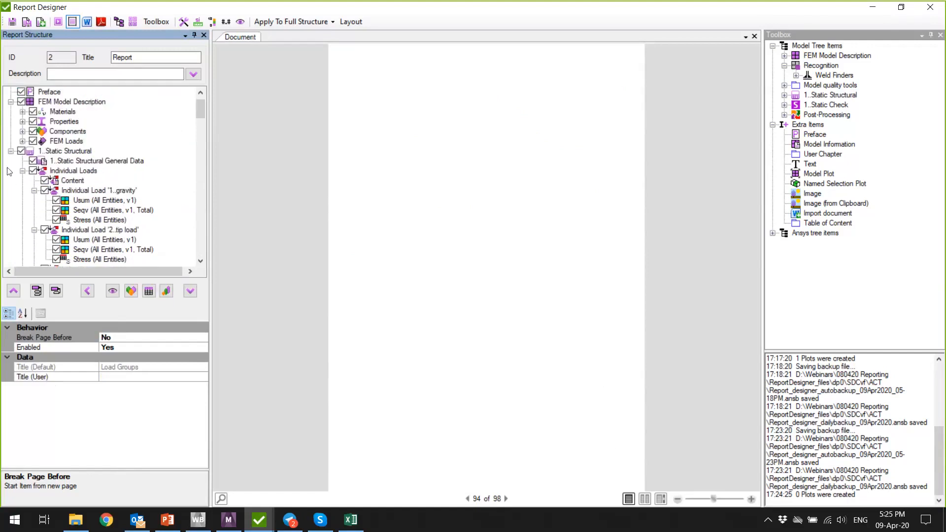
{"action": "double_click", "coordinate": [53, 152]}
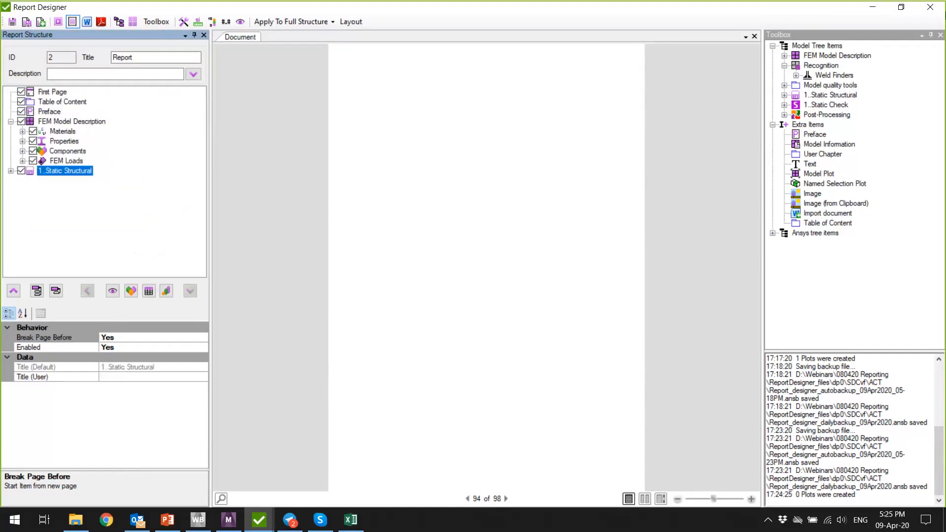
{"action": "left_click", "coordinate": [833, 108]}
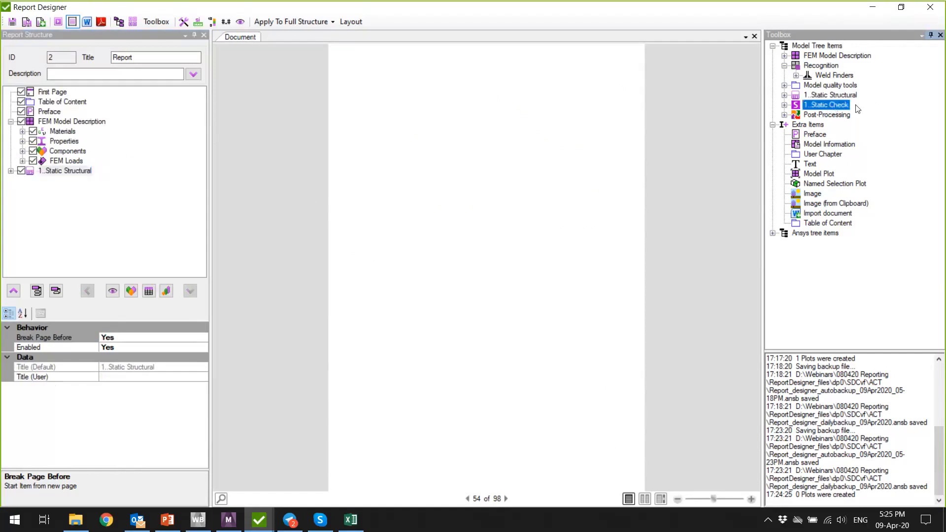
{"action": "left_click", "coordinate": [846, 106]}
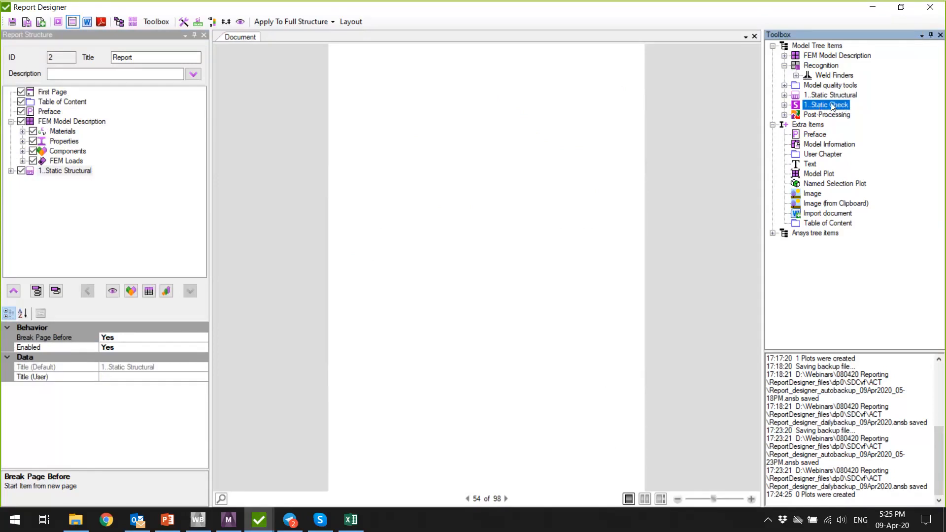
{"action": "left_click_drag", "start_coordinate": [832, 106], "coordinate": [44, 205]}
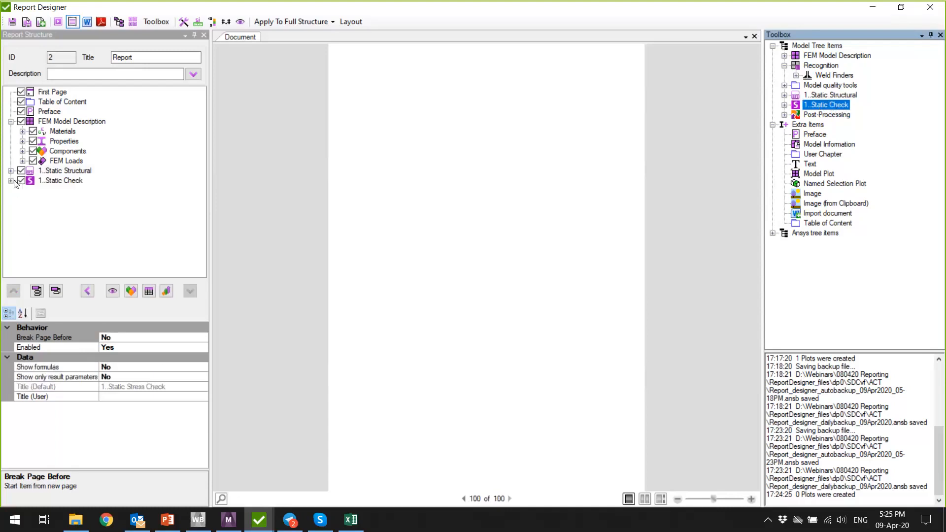
Step: Expand 1..Static Check down to its Checks and generate the 1..Static Stress Check item
{"action": "left_click", "coordinate": [11, 181]}
{"action": "left_click", "coordinate": [22, 190]}
{"action": "left_click", "coordinate": [56, 190]}
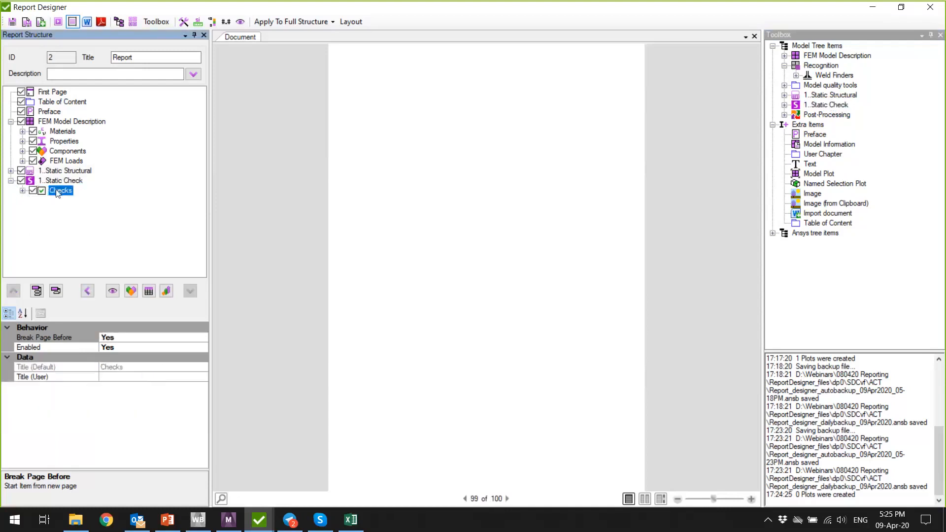
{"action": "left_click", "coordinate": [93, 200]}
{"action": "right_click", "coordinate": [96, 201]}
{"action": "left_click", "coordinate": [121, 207]}
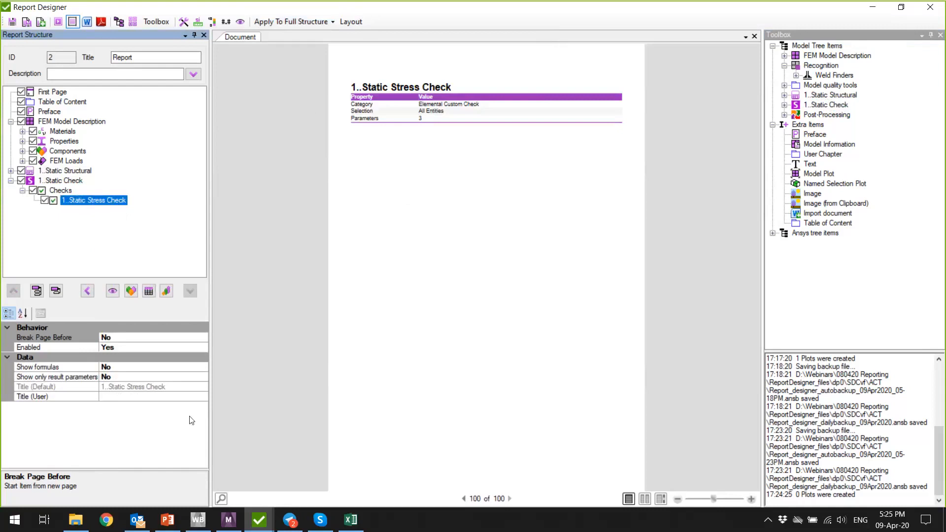
Step: Set Show formulas to Yes for the 1..Static Stress Check item and regenerate it
{"action": "left_click", "coordinate": [117, 368]}
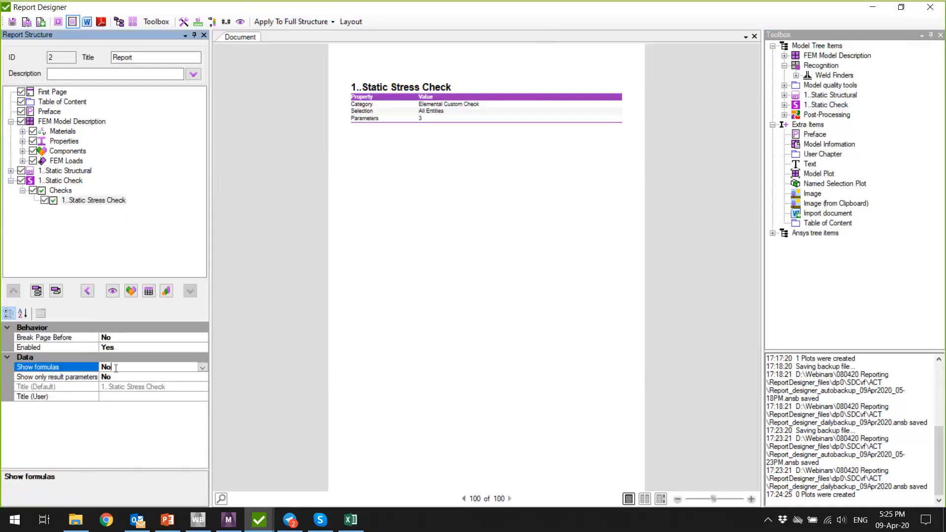
{"action": "left_click", "coordinate": [202, 368]}
{"action": "left_click", "coordinate": [124, 379]}
{"action": "right_click", "coordinate": [95, 202]}
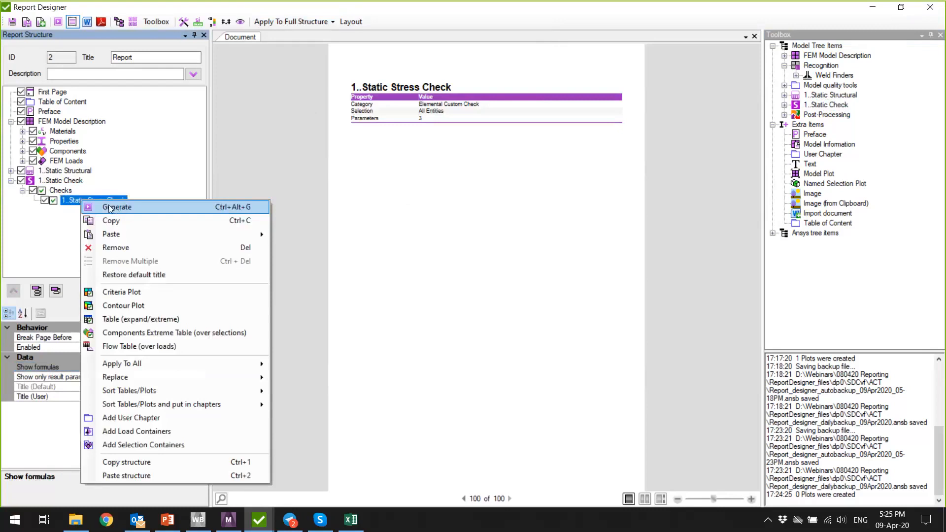
{"action": "left_click", "coordinate": [106, 207]}
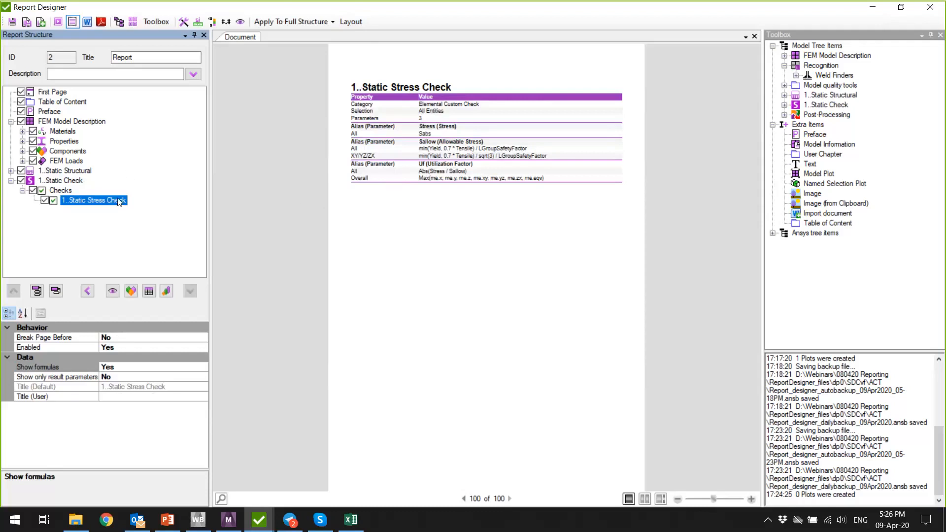
{"action": "left_click", "coordinate": [412, 275]}
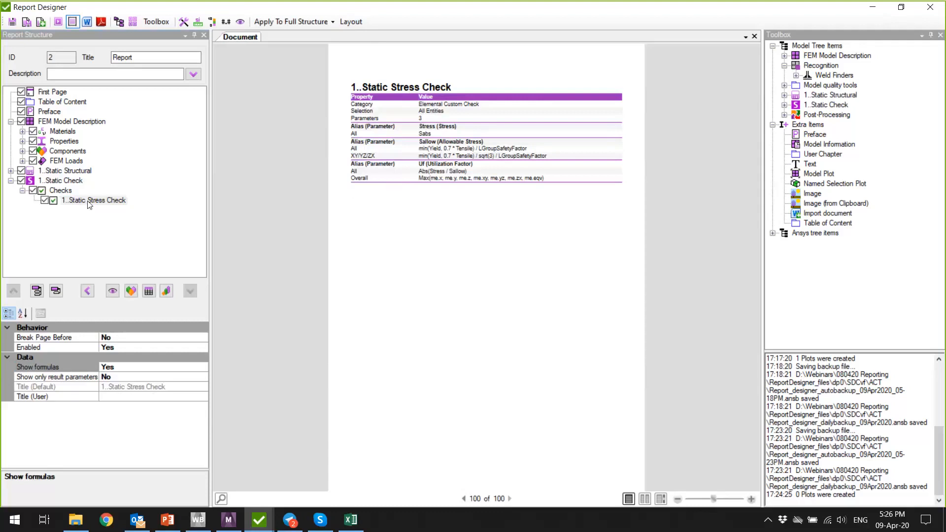
Step: Add an Overall Utilization Factor criteria plot for LG1..Overall, All Entities, in 1..Default View to 1..Static Stress Check and generate it
{"action": "right_click", "coordinate": [89, 203]}
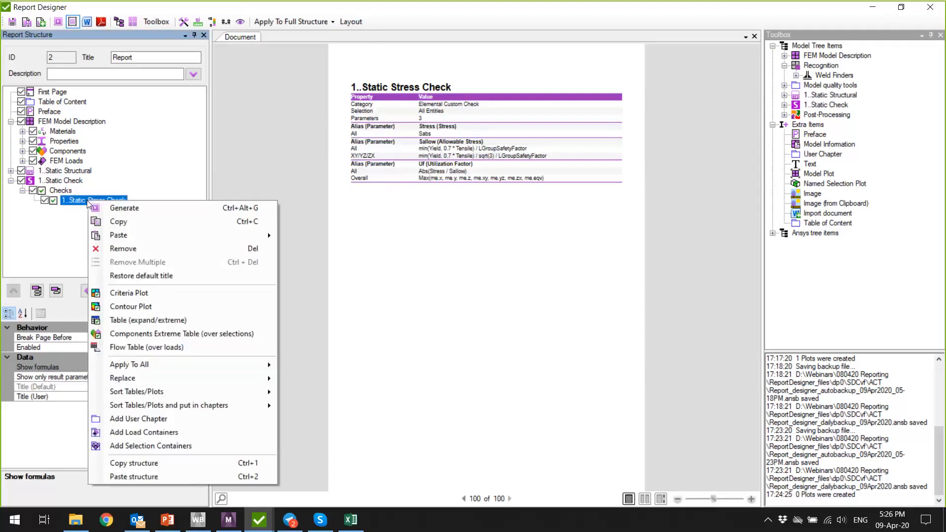
{"action": "left_click", "coordinate": [139, 295]}
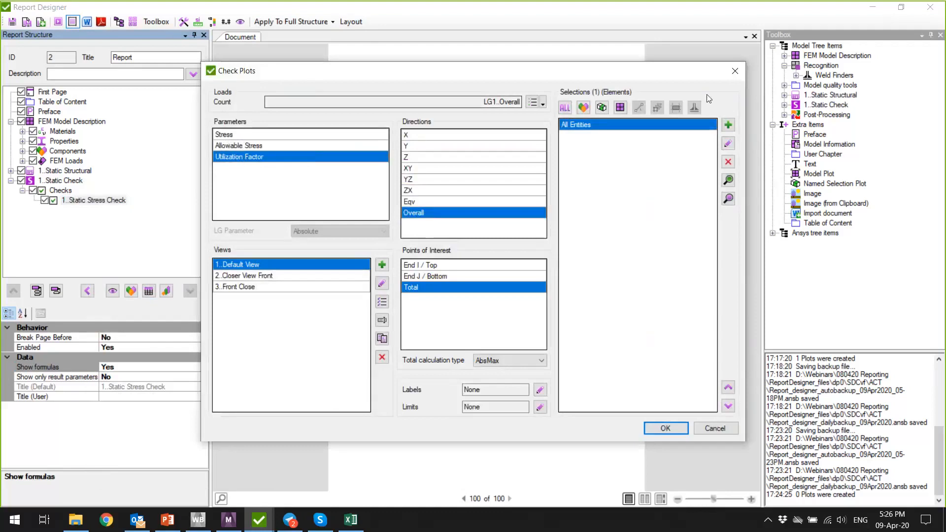
{"action": "left_click_drag", "start_coordinate": [335, 78], "coordinate": [669, 97]}
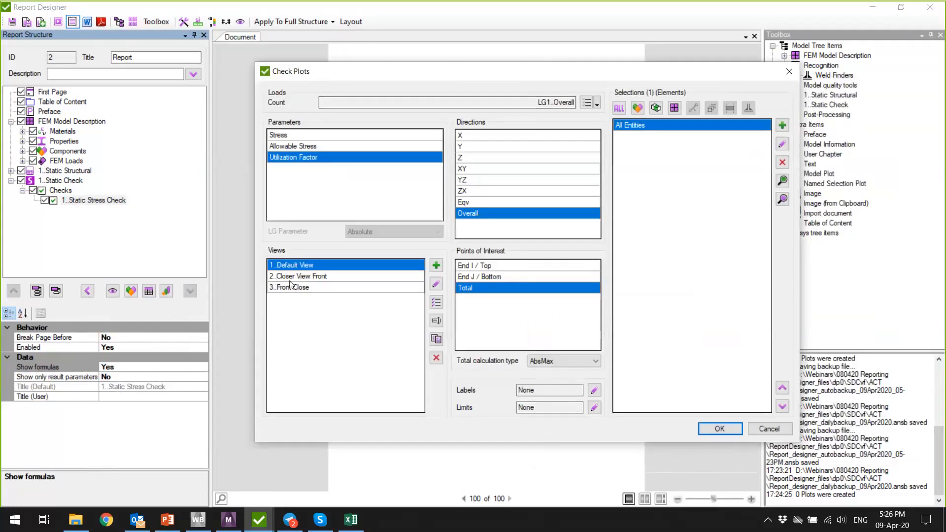
{"action": "left_click", "coordinate": [720, 429]}
{"action": "right_click", "coordinate": [155, 207]}
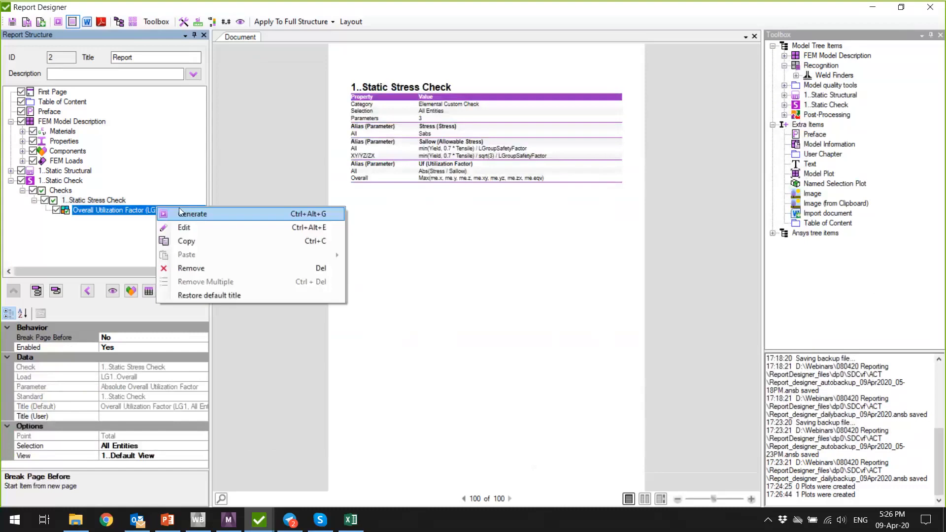
{"action": "left_click", "coordinate": [194, 213]}
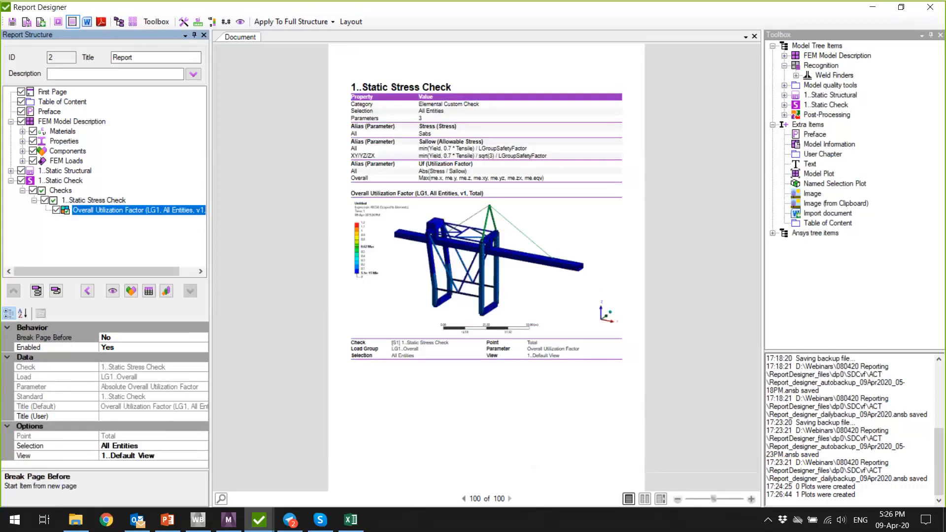
Step: Collapse 1..Static Check and add a user chapter titled Summary at the end of the report structure
{"action": "left_click", "coordinate": [11, 181]}
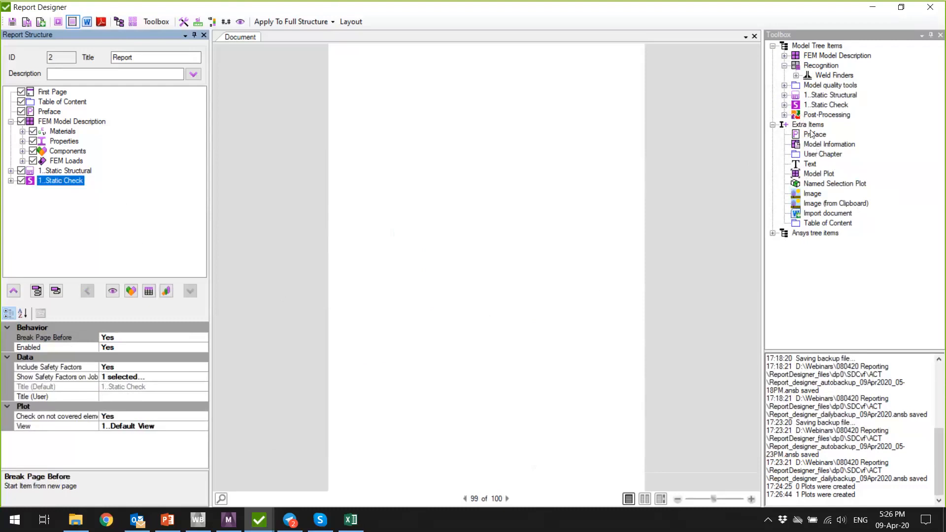
{"action": "left_click_drag", "start_coordinate": [823, 154], "coordinate": [74, 202]}
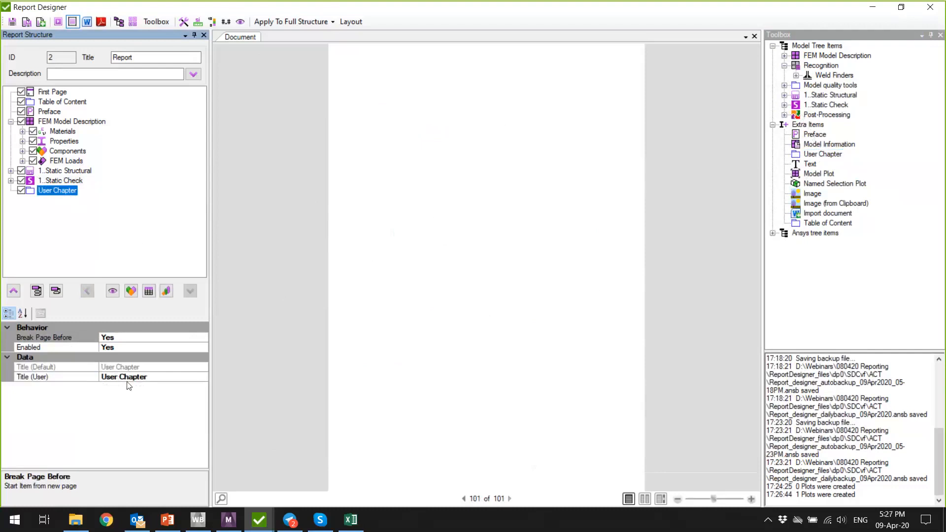
{"action": "left_click", "coordinate": [139, 378]}
{"action": "type", "text": "S"}
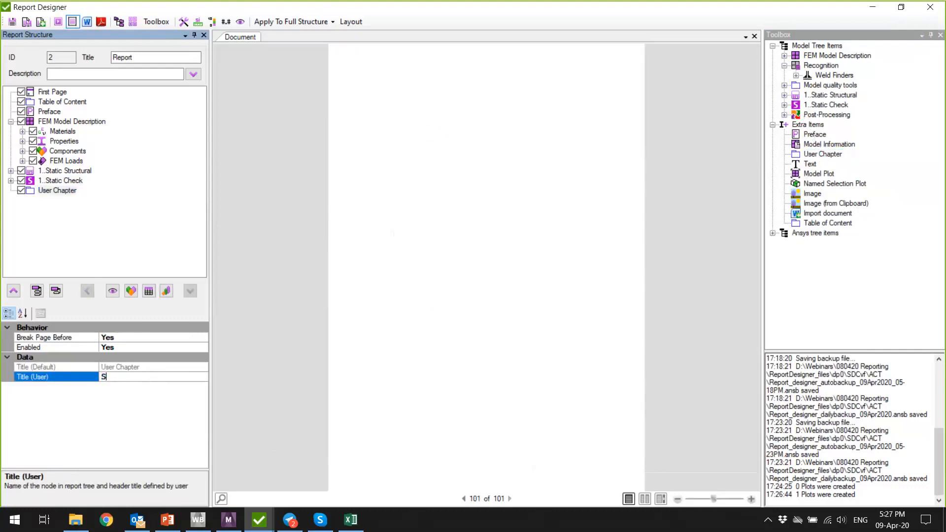
{"action": "type", "text": "ummary"}
{"action": "key", "text": "Return"}
Step: Add two Text items inside the Summary chapter
{"action": "left_click_drag", "start_coordinate": [818, 165], "coordinate": [69, 191]}
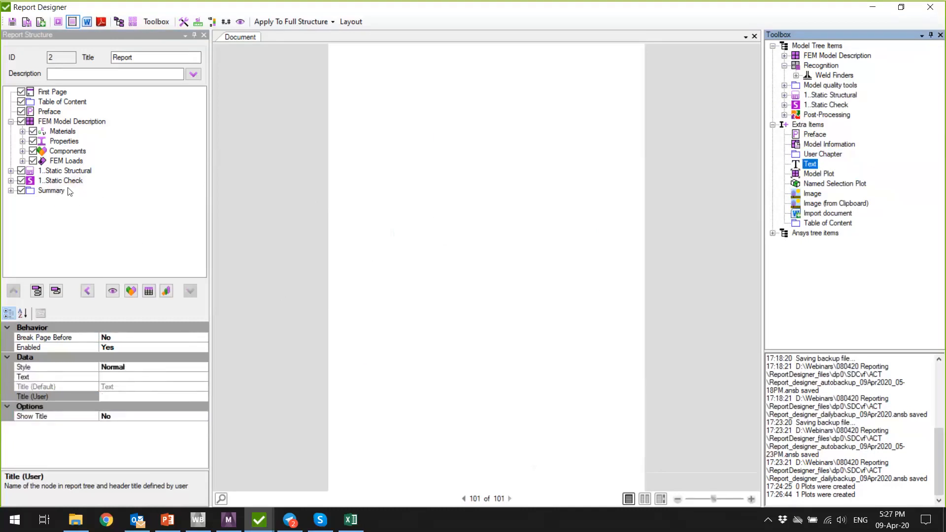
{"action": "left_click", "coordinate": [11, 191]}
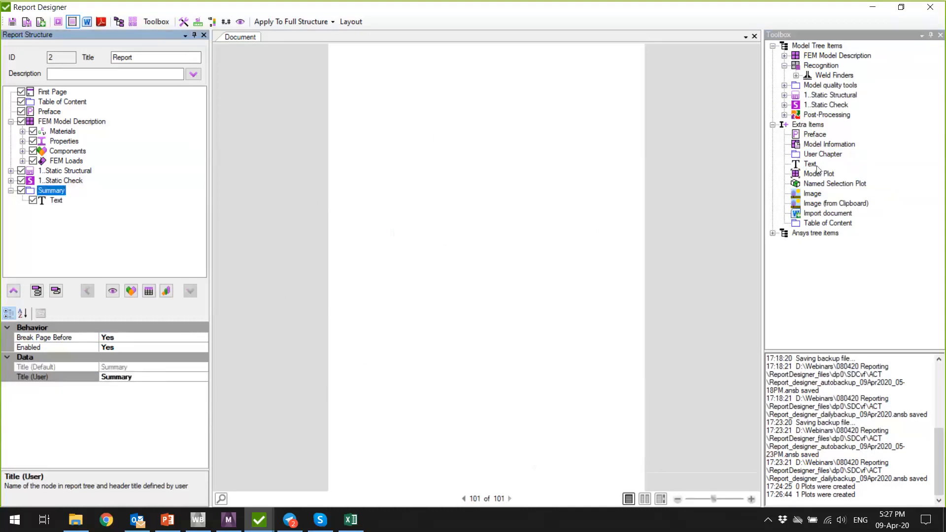
{"action": "left_click_drag", "start_coordinate": [817, 169], "coordinate": [23, 196]}
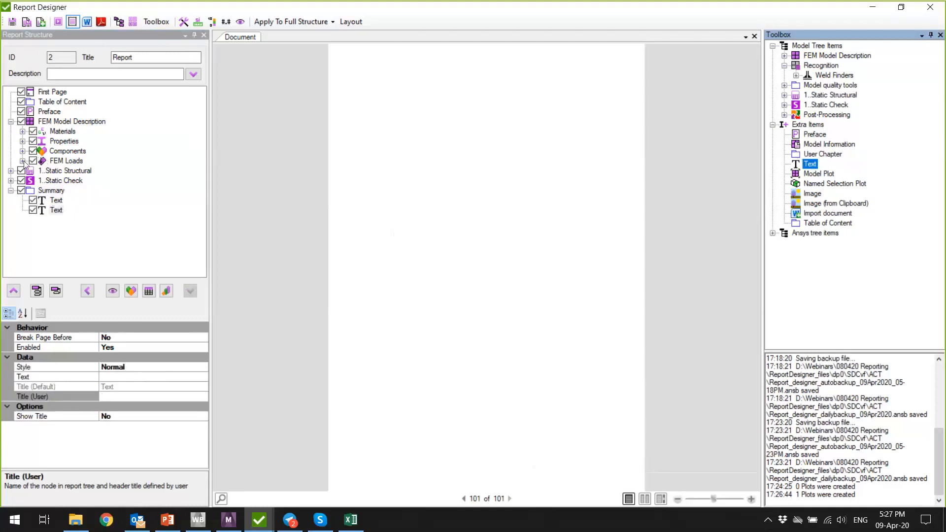
Step: Copy the default-view Abs Seqv plot of Load Group '1..Overall' into the Summary chapter
{"action": "left_click", "coordinate": [11, 171]}
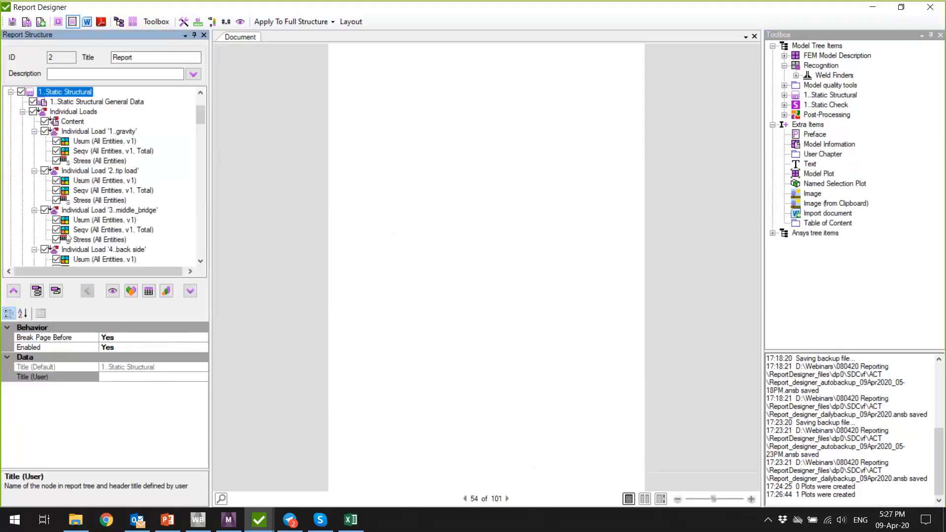
{"action": "scroll", "coordinate": [68, 238], "scroll_direction": "down", "scroll_amount": 5}
{"action": "left_click_drag", "start_coordinate": [200, 136], "coordinate": [196, 253]}
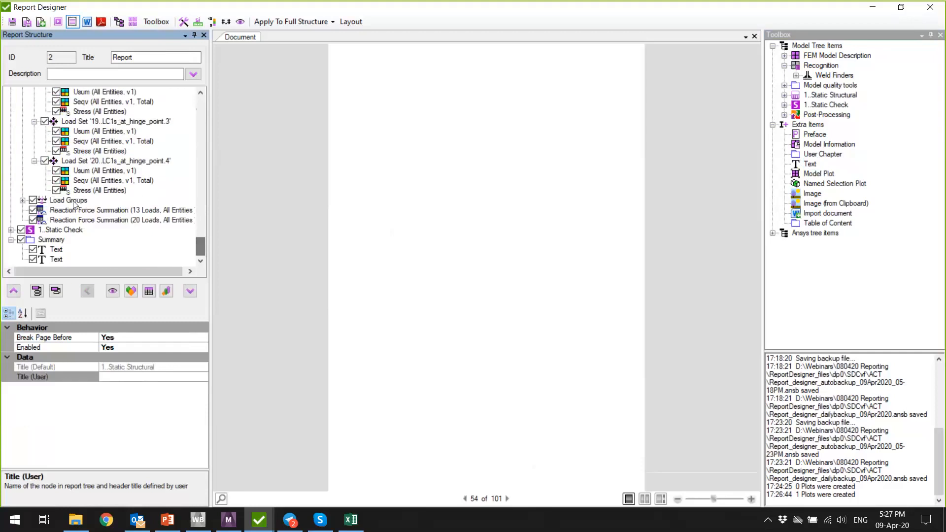
{"action": "left_click", "coordinate": [22, 201]}
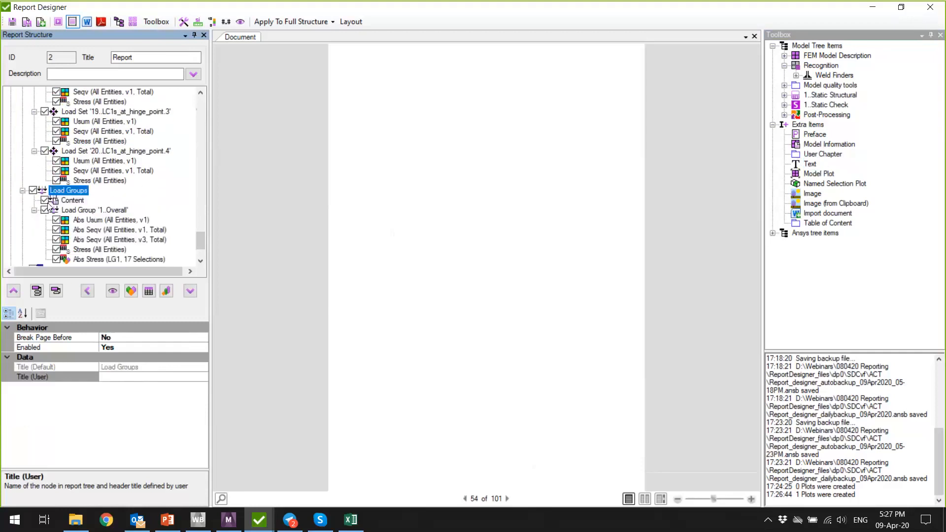
{"action": "left_click", "coordinate": [112, 230]}
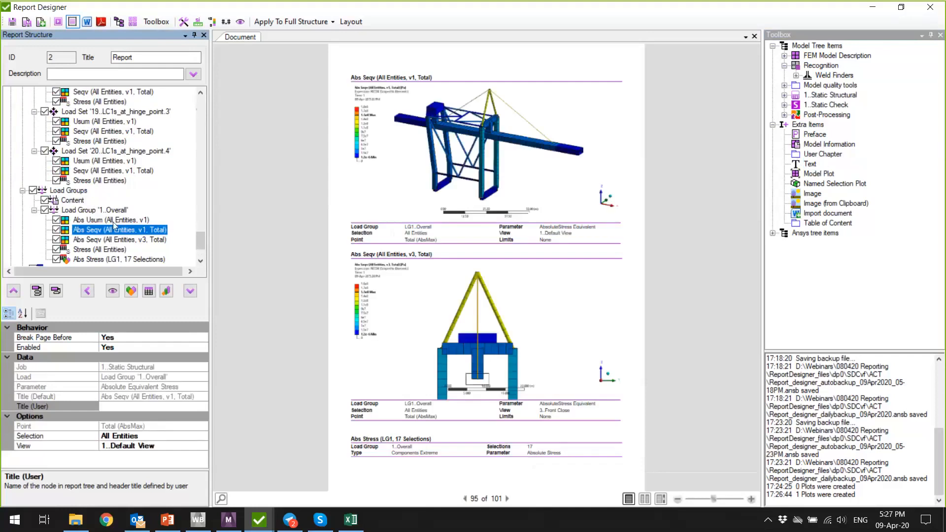
{"action": "right_click", "coordinate": [118, 228]}
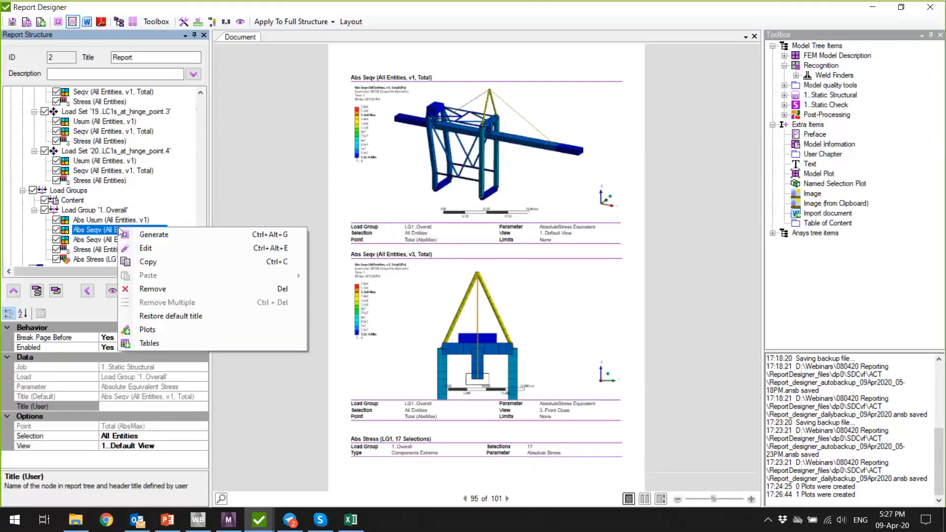
{"action": "left_click", "coordinate": [143, 262]}
{"action": "scroll", "coordinate": [99, 198], "scroll_direction": "down", "scroll_amount": 2}
{"action": "left_click", "coordinate": [10, 240]}
{"action": "left_click", "coordinate": [56, 250]}
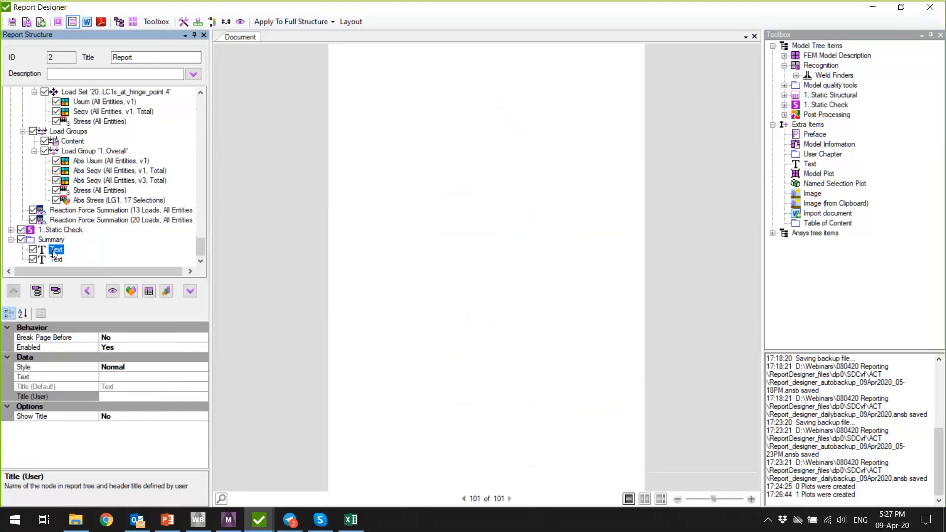
{"action": "left_click", "coordinate": [60, 241]}
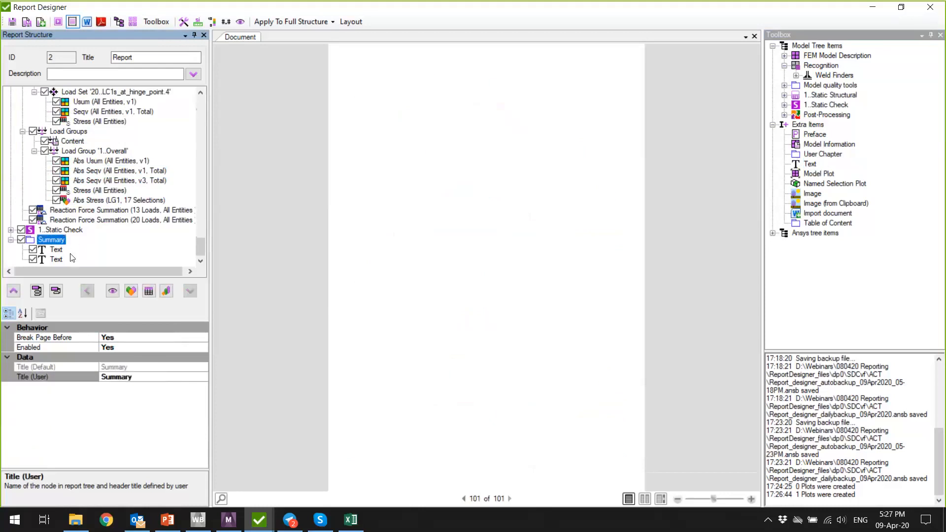
{"action": "key", "text": "ctrl+v"}
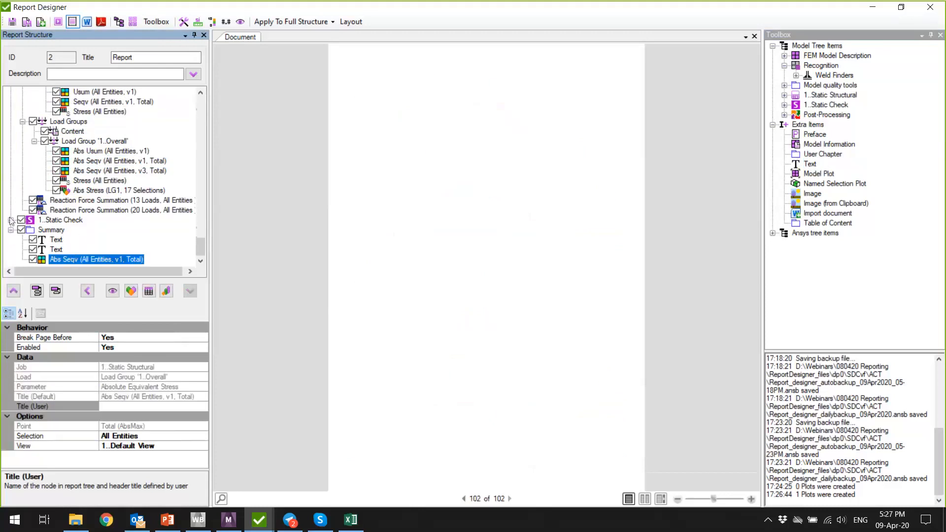
Step: Copy the Overall Utilization Factor plot from 1..Static Stress Check into Summary and move the Abs Seqv plot between the two Text items
{"action": "double_click", "coordinate": [43, 220]}
{"action": "left_click", "coordinate": [109, 250]}
{"action": "scroll", "coordinate": [101, 230], "scroll_direction": "down", "scroll_amount": 1}
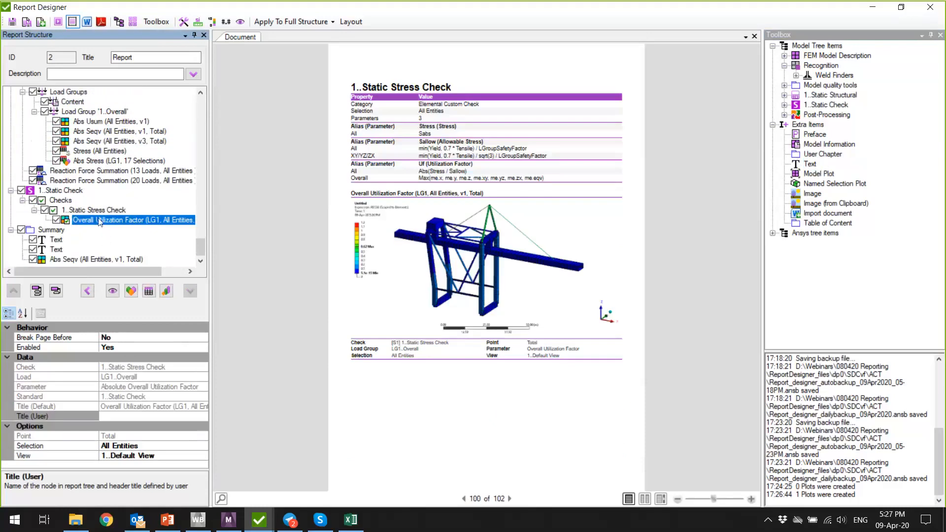
{"action": "left_click", "coordinate": [49, 231]}
{"action": "key", "text": "ctrl+v"}
{"action": "left_click", "coordinate": [89, 250]}
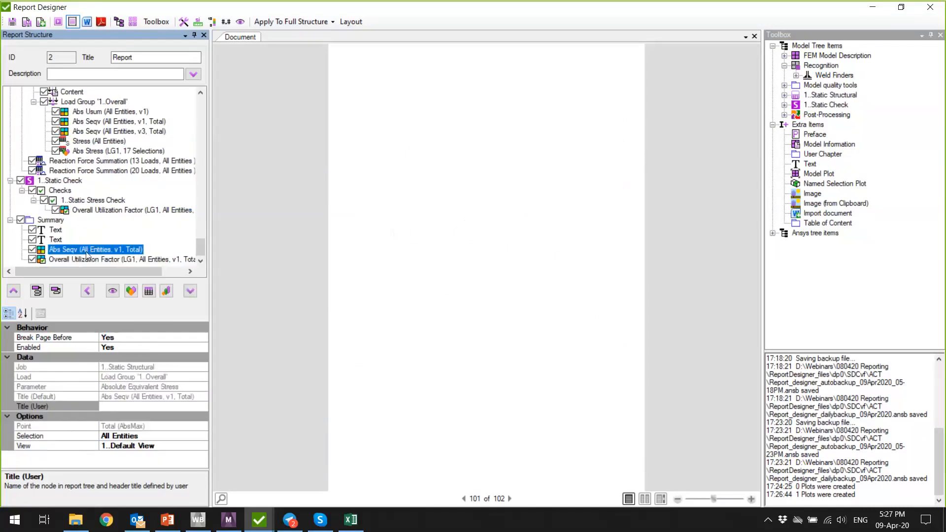
{"action": "left_click", "coordinate": [14, 290]}
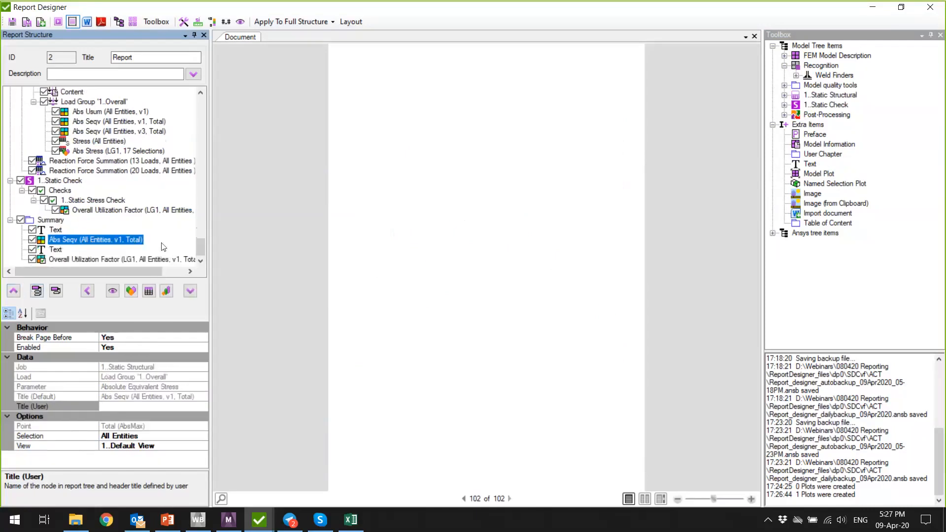
Step: Set the text of the first Text item in Summary to "Stress is below the allowable"
{"action": "left_click", "coordinate": [51, 231]}
{"action": "left_click", "coordinate": [111, 388]}
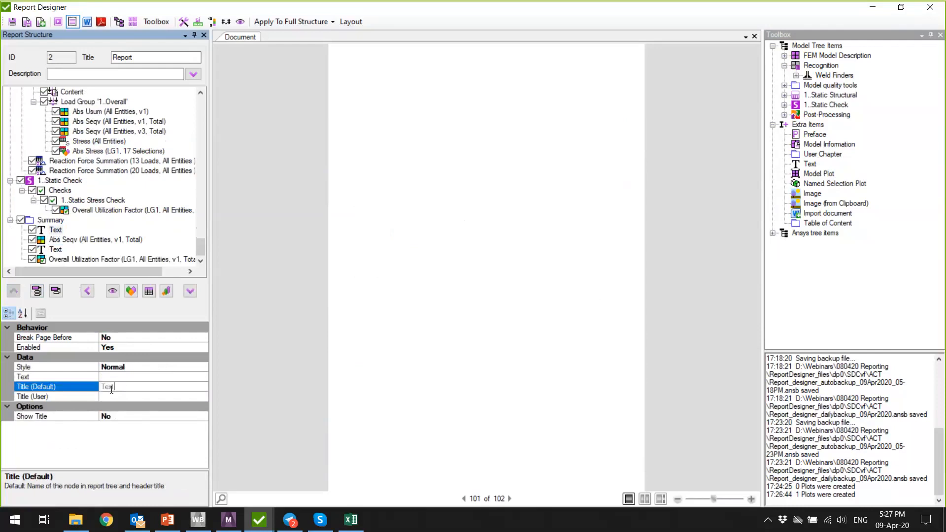
{"action": "left_click", "coordinate": [110, 387]}
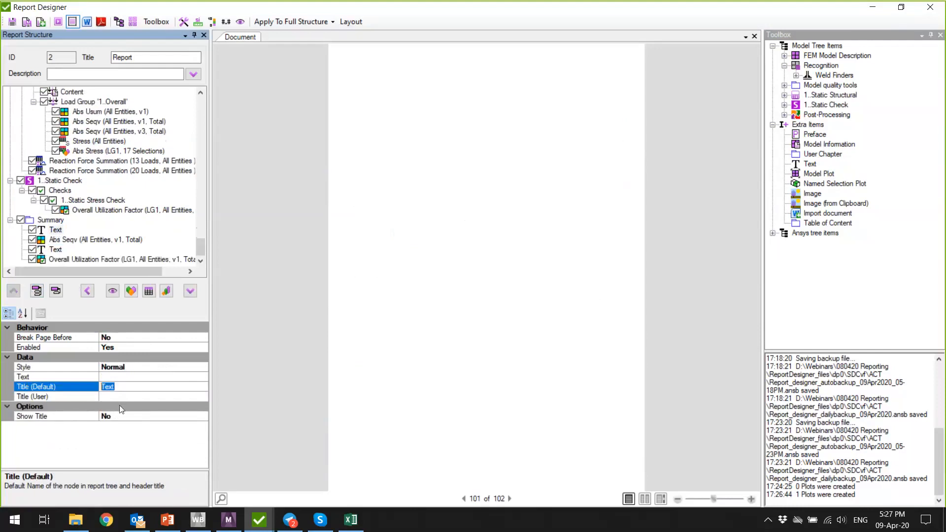
{"action": "left_click", "coordinate": [129, 377]}
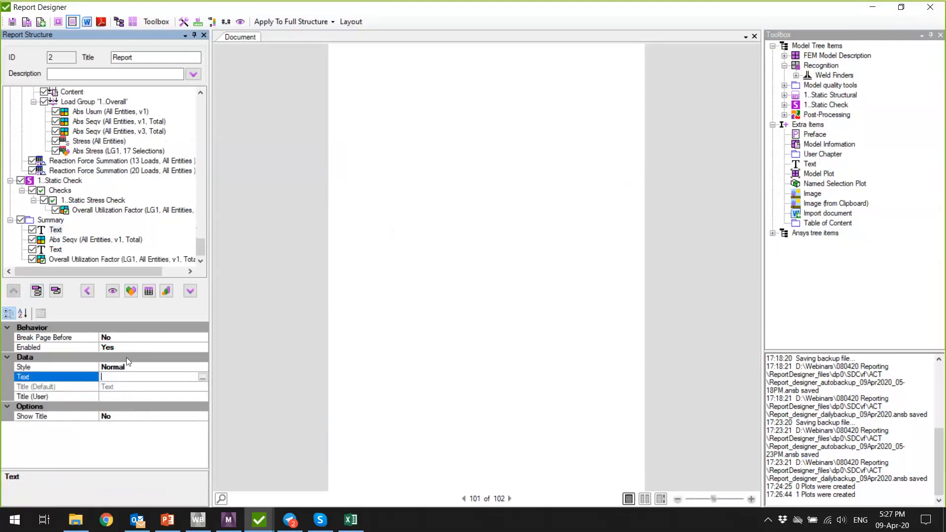
{"action": "type", "text": "Stress is below thw"}
{"action": "key", "text": "BackSpace"}
{"action": "key", "text": "BackSpace"}
{"action": "type", "text": "e allowable"}
{"action": "left_click", "coordinate": [457, 294]}
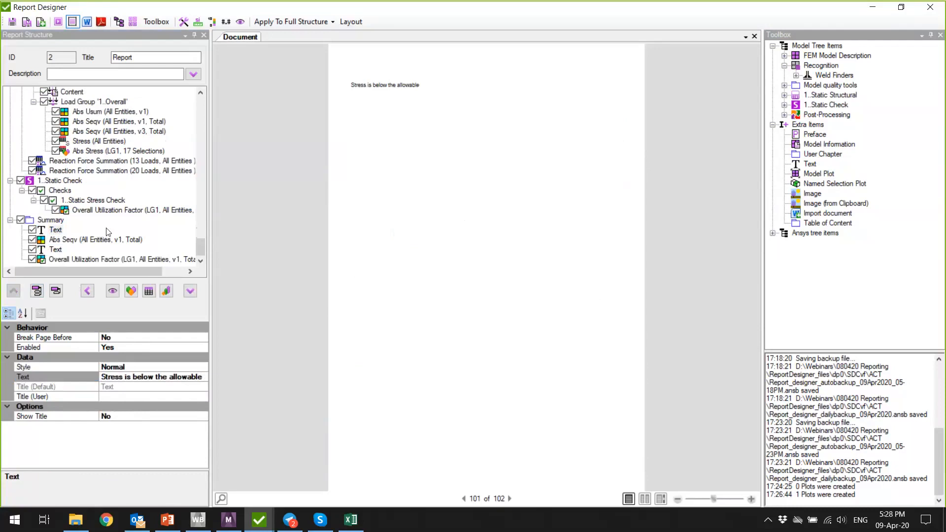
Step: Set the text of the second Text item in Summary to "UF = 0.6"
{"action": "left_click", "coordinate": [65, 259]}
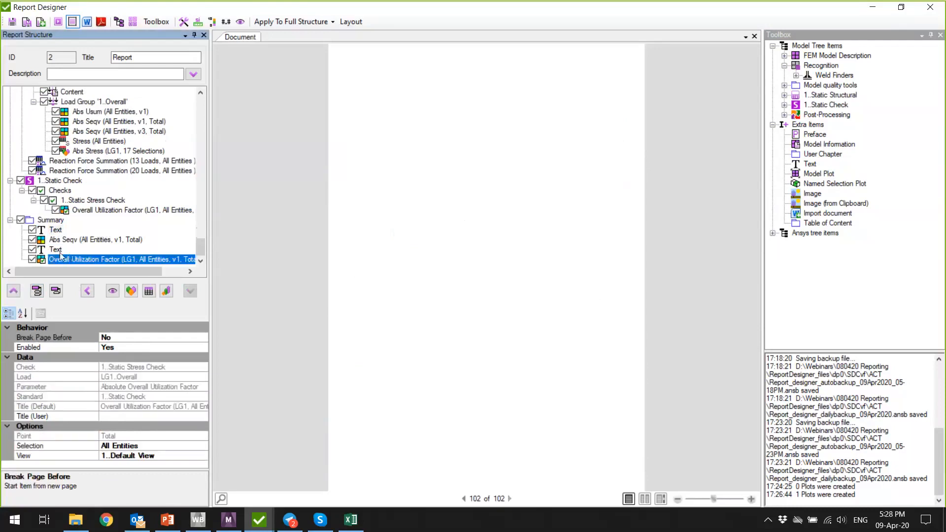
{"action": "left_click", "coordinate": [60, 252]}
{"action": "left_click", "coordinate": [142, 383]}
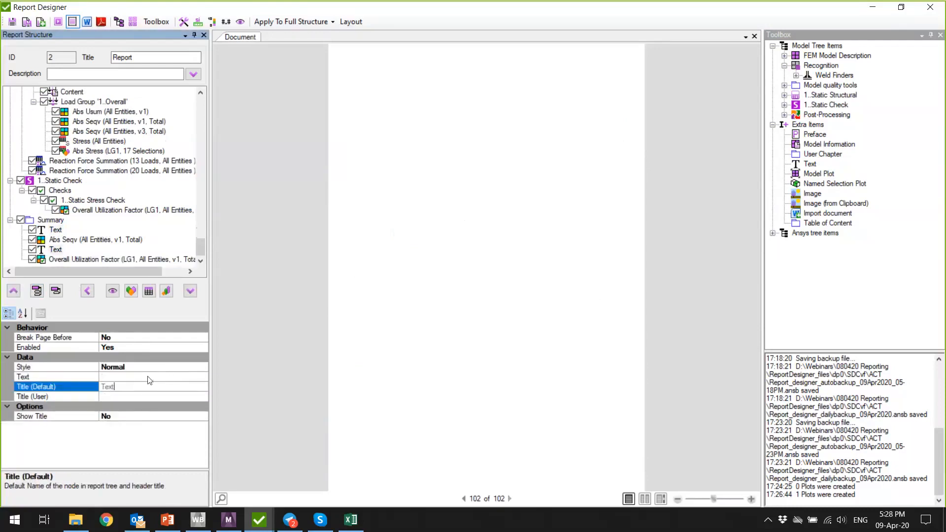
{"action": "left_click", "coordinate": [88, 378]}
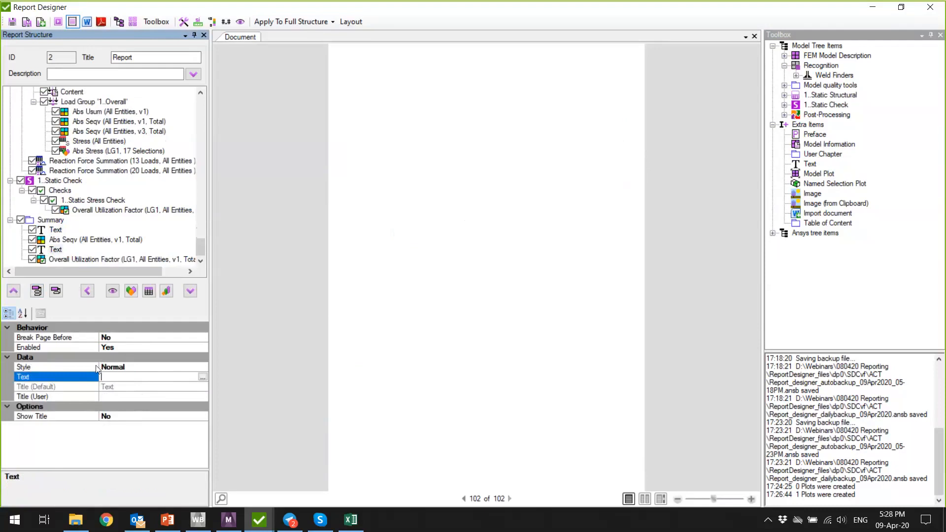
{"action": "type", "text": "U"}
{"action": "type", "text": "F +"}
{"action": "key", "text": "BackSpace"}
{"action": "type", "text": "=0"}
{"action": "type", "text": "0.6"}
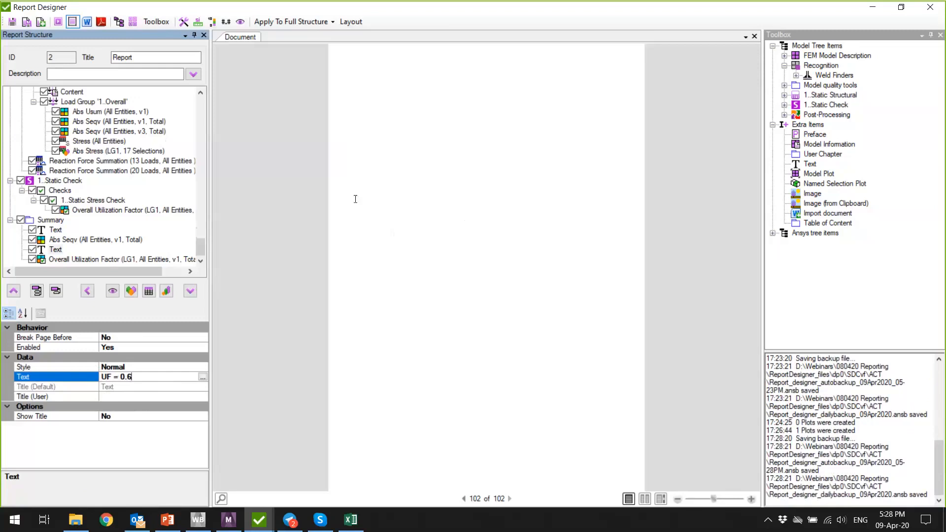
Step: Generate the Summary chapter of the report
{"action": "left_click", "coordinate": [59, 222]}
{"action": "right_click", "coordinate": [56, 222]}
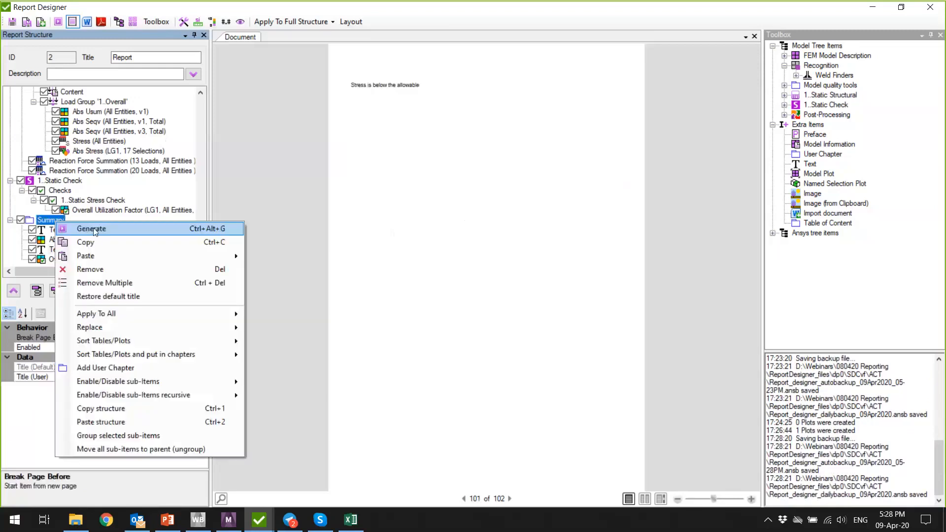
{"action": "left_click", "coordinate": [93, 229]}
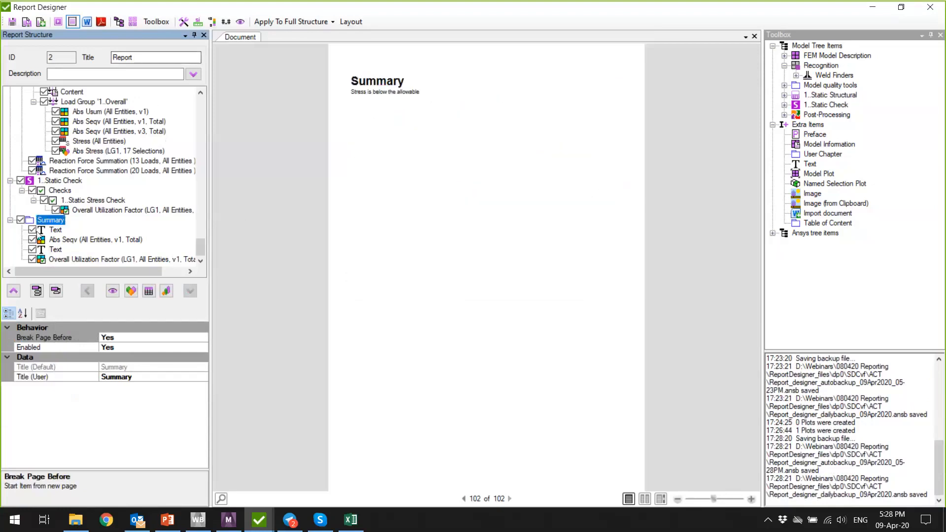
Step: Set Break Page Before to No for the Abs Seqv plot in the Summary chapter
{"action": "left_click", "coordinate": [56, 230]}
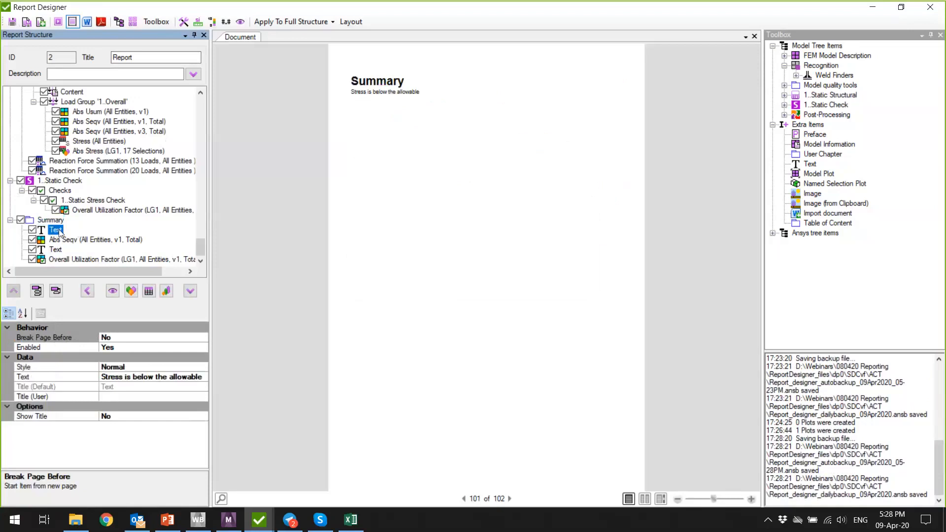
{"action": "left_click", "coordinate": [85, 243]}
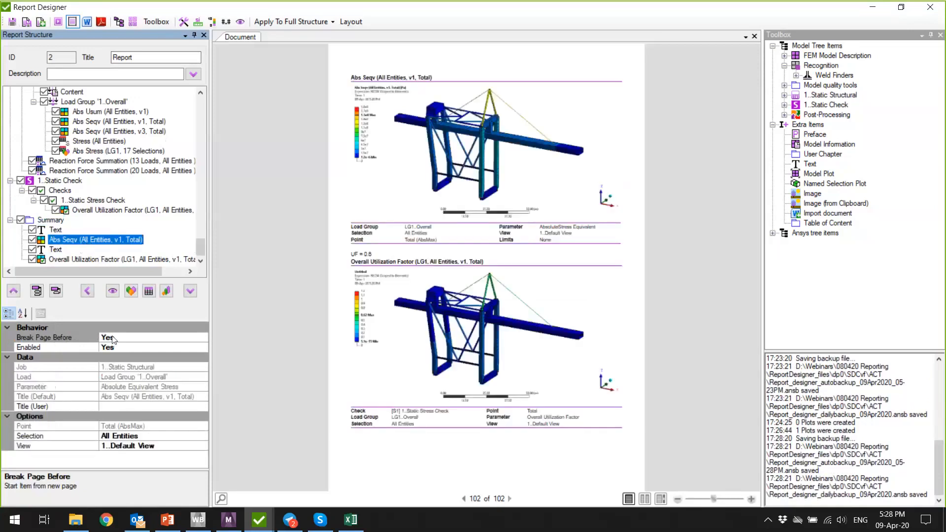
{"action": "left_click", "coordinate": [132, 338]}
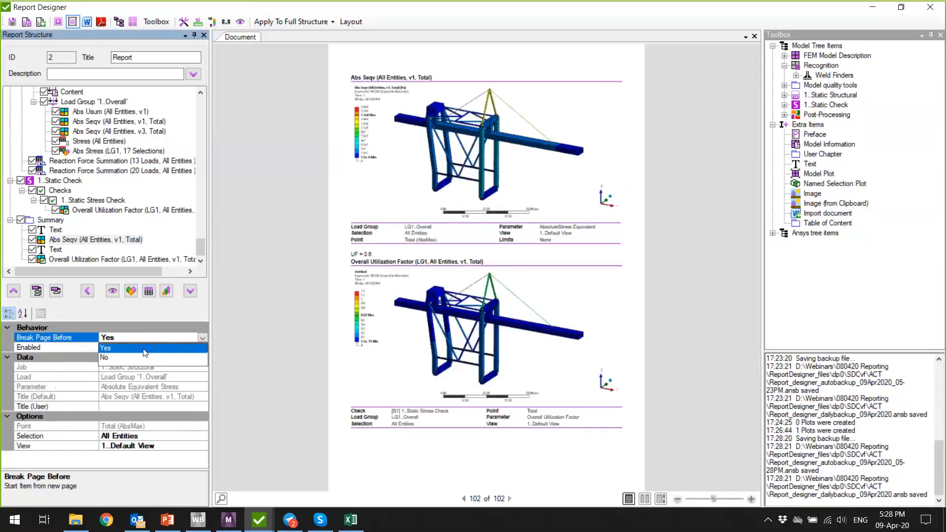
{"action": "left_click", "coordinate": [202, 338]}
{"action": "left_click", "coordinate": [140, 356]}
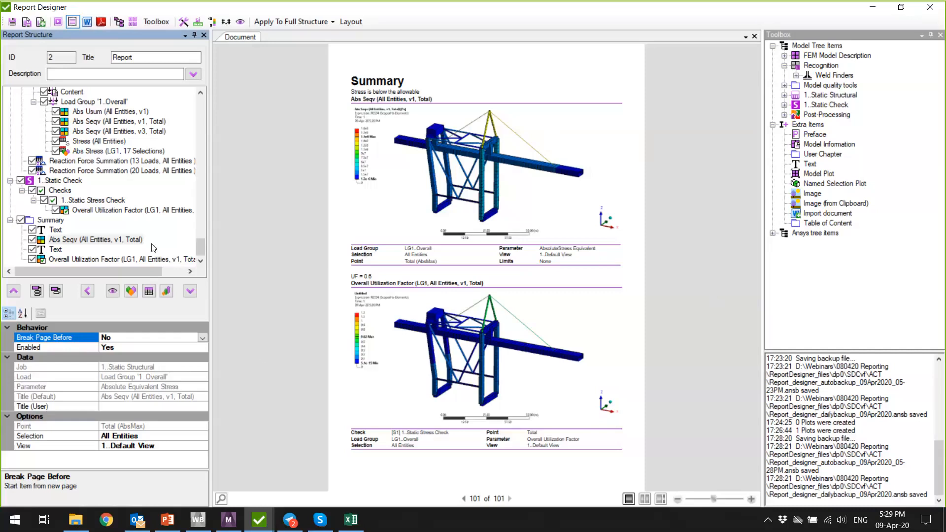
Step: Collapse the 1..Static Structural, 1..Static Check and Summary chapters and add an Import document item after Summary
{"action": "left_click", "coordinate": [32, 259]}
{"action": "left_click", "coordinate": [827, 214]}
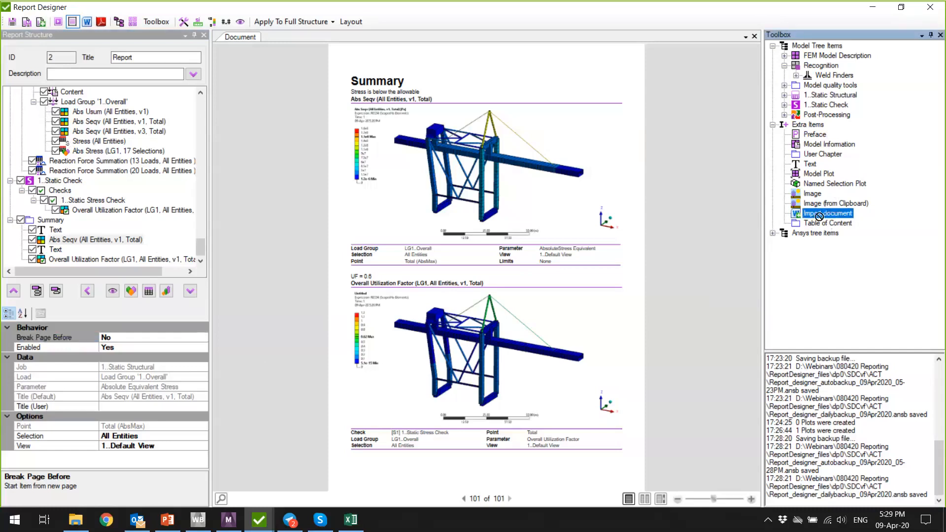
{"action": "left_click", "coordinate": [9, 220]}
{"action": "left_click", "coordinate": [10, 220]}
{"action": "scroll", "coordinate": [135, 220], "scroll_direction": "up", "scroll_amount": 7}
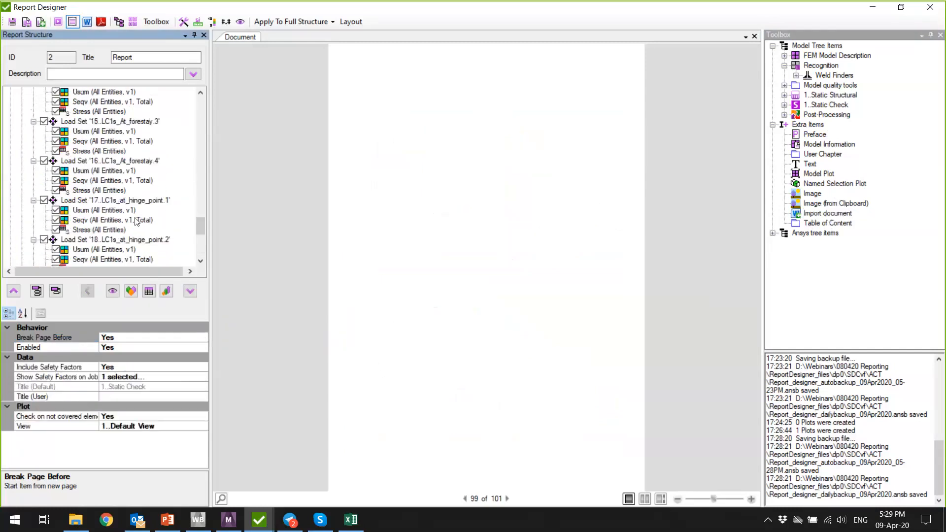
{"action": "left_click_drag", "start_coordinate": [202, 224], "coordinate": [187, 76]}
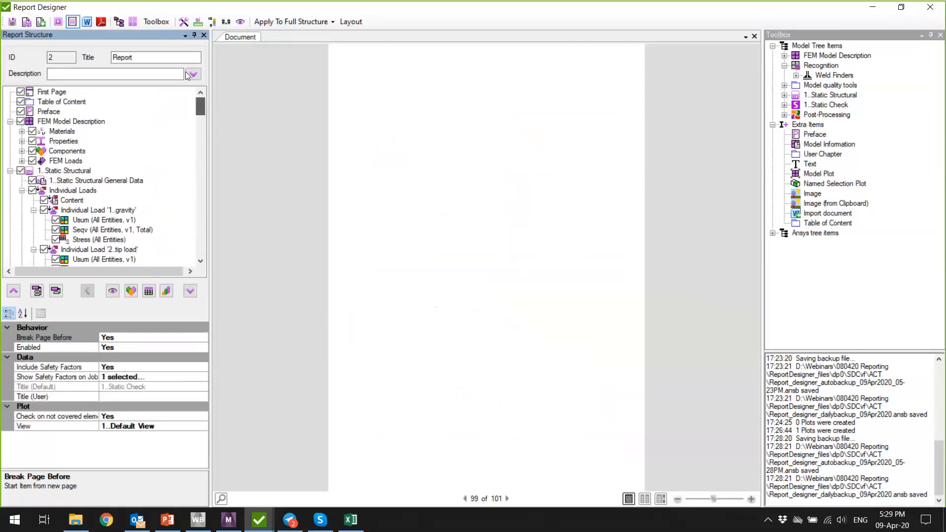
{"action": "left_click", "coordinate": [10, 171]}
{"action": "left_click", "coordinate": [832, 214]}
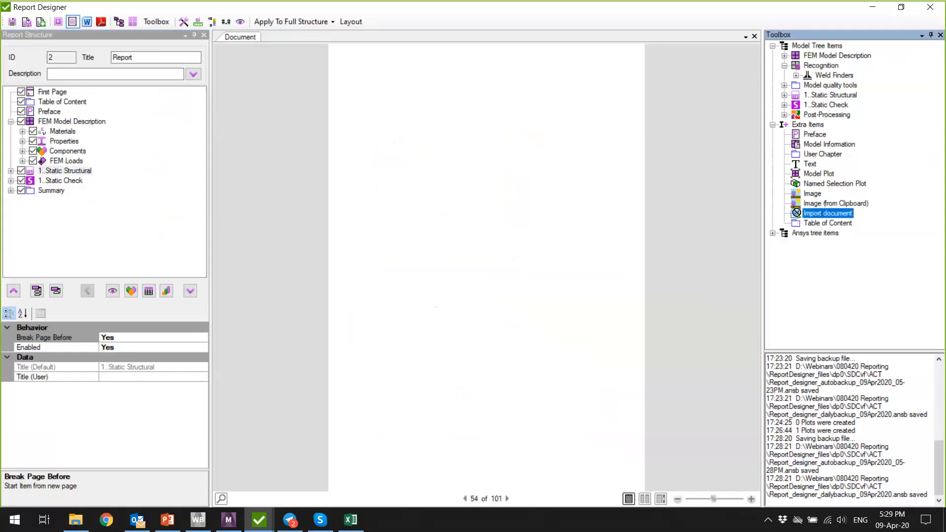
{"action": "left_click_drag", "start_coordinate": [832, 214], "coordinate": [58, 213]}
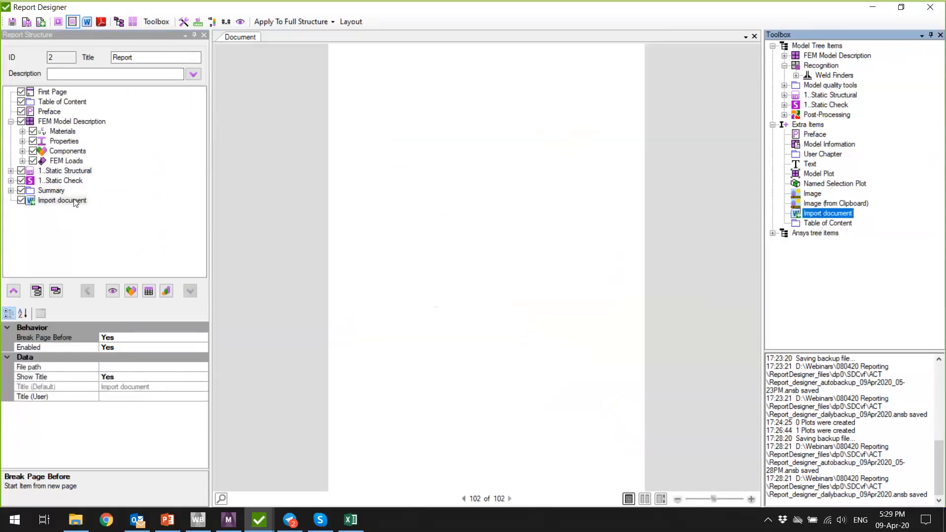
{"action": "right_click", "coordinate": [75, 203]}
{"action": "left_click", "coordinate": [43, 217]}
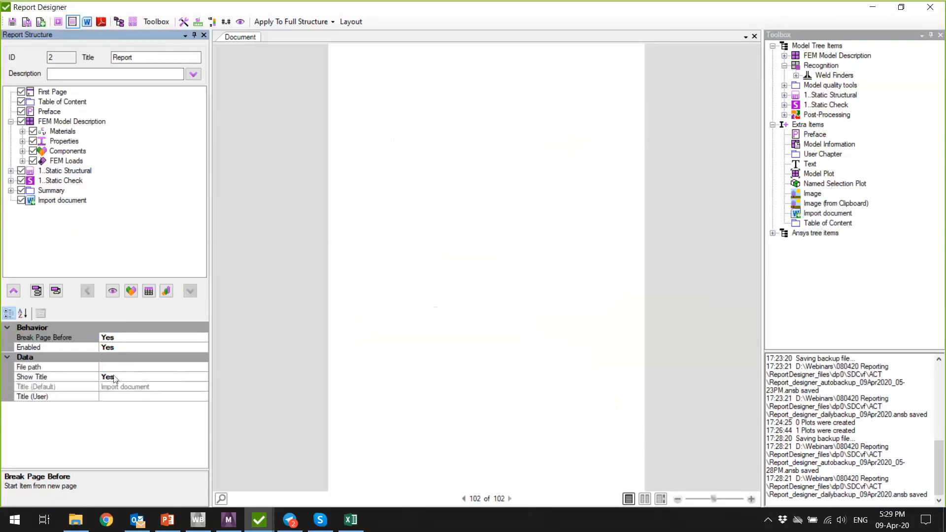
{"action": "left_click", "coordinate": [116, 367]}
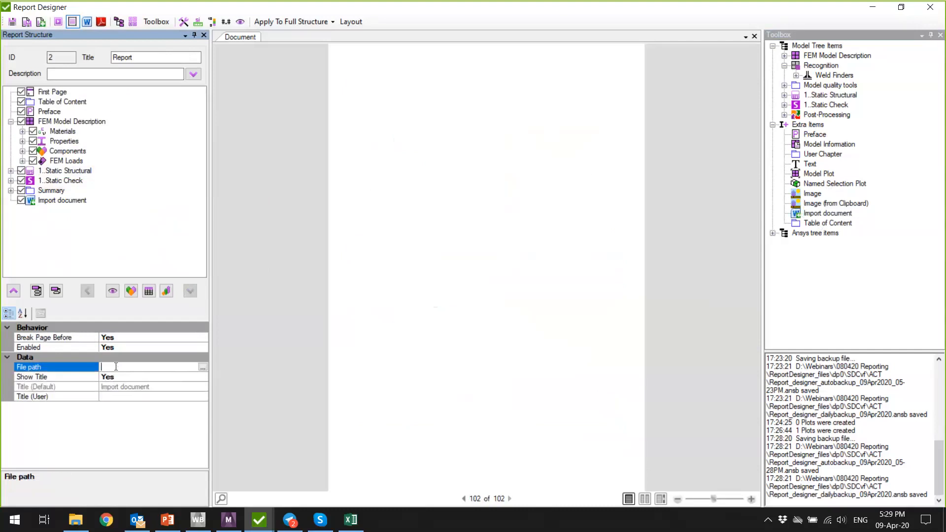
{"action": "left_click", "coordinate": [203, 367]}
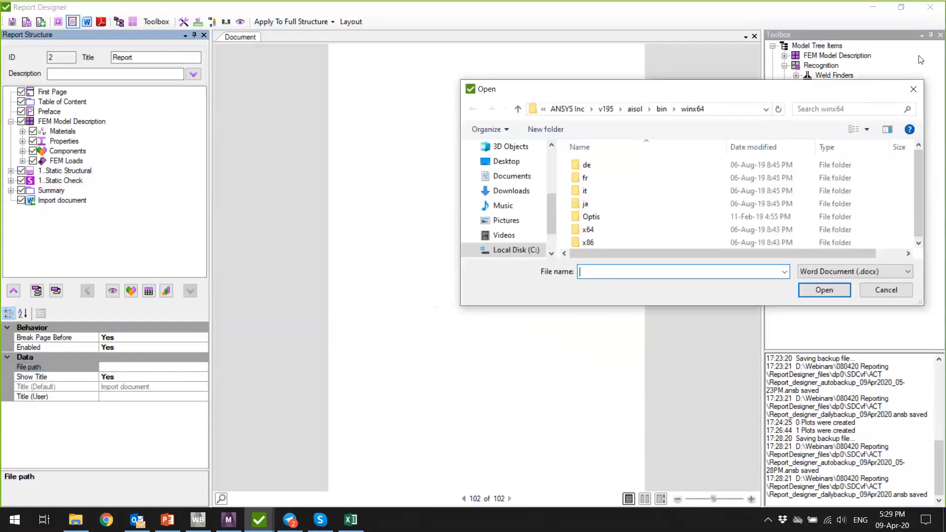
{"action": "left_click", "coordinate": [913, 89]}
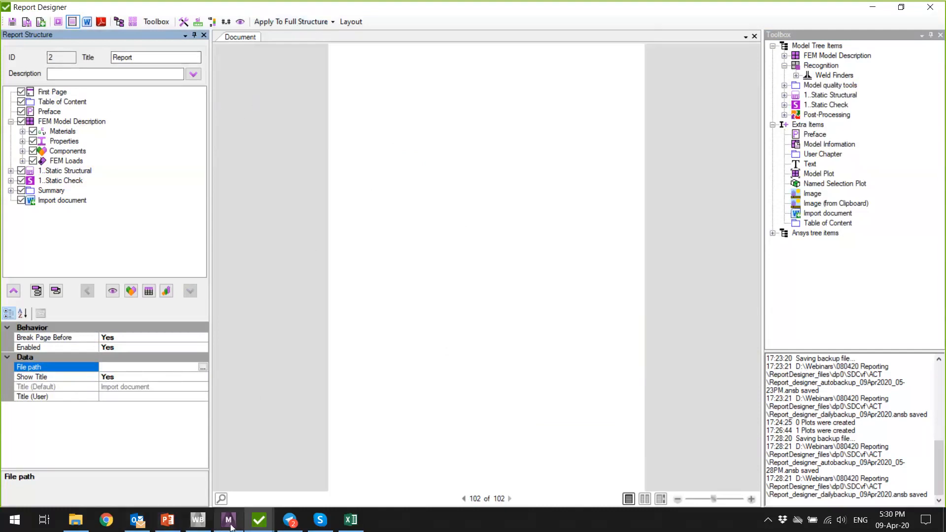
Step: View the crane's utilization plot in Mechanical and switch to the Reporting presentation in PowerPoint
{"action": "mouse_move", "coordinate": [230, 526]}
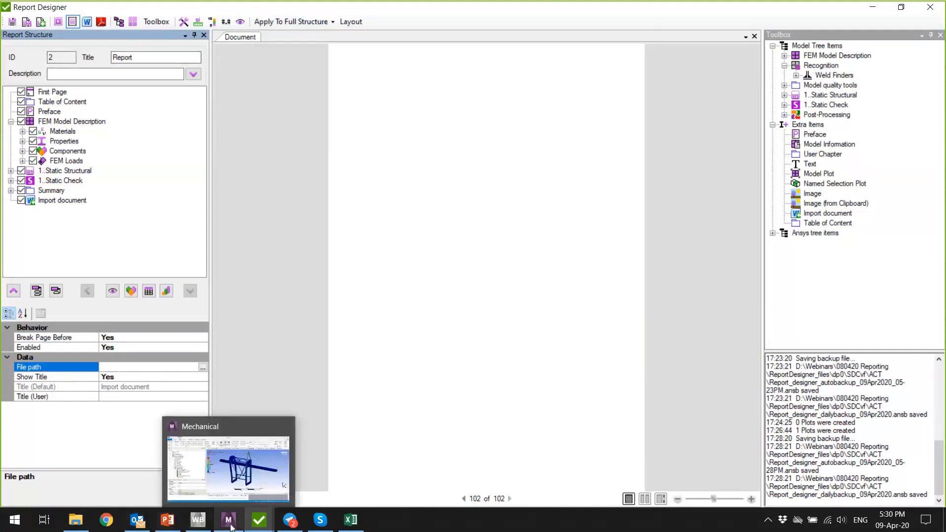
{"action": "left_click", "coordinate": [231, 477]}
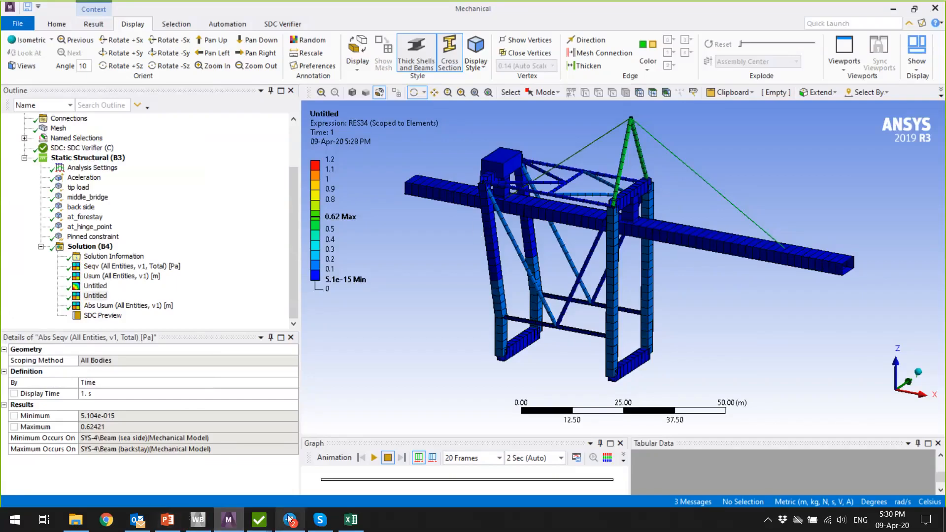
{"action": "mouse_move", "coordinate": [265, 523]}
{"action": "left_click", "coordinate": [296, 489]}
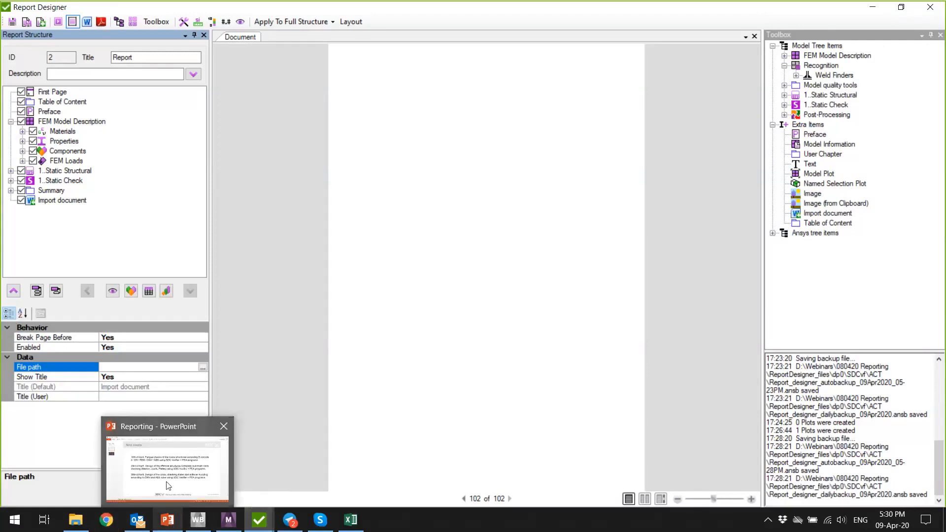
{"action": "left_click", "coordinate": [169, 473]}
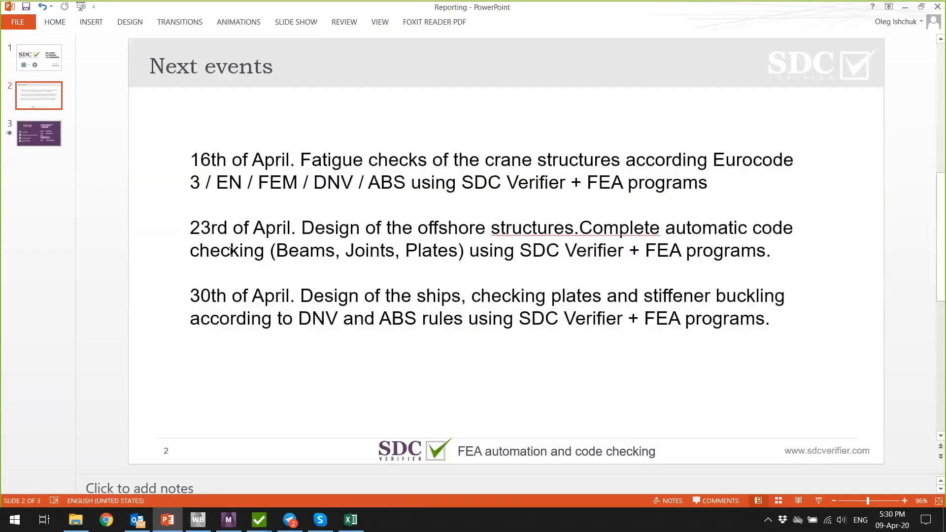